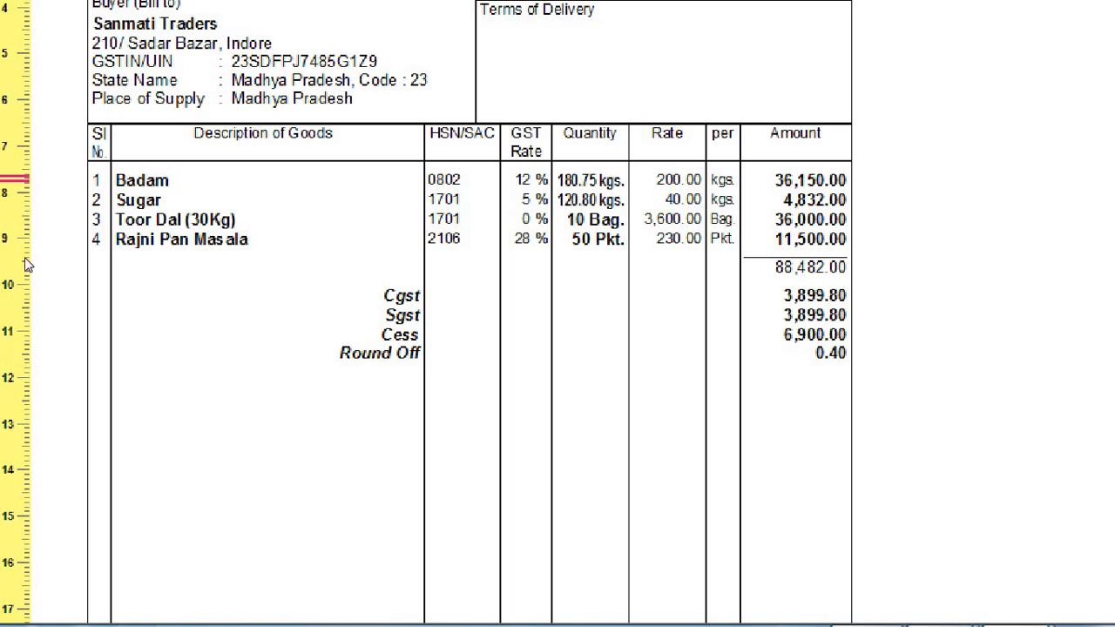
# Step: Review the supplier's tax invoice for its parties, items, quantities, rates and tax amounts, and close it
pyautogui.scroll(3, 35, 130)
pyautogui.scroll(2, 37, 83)
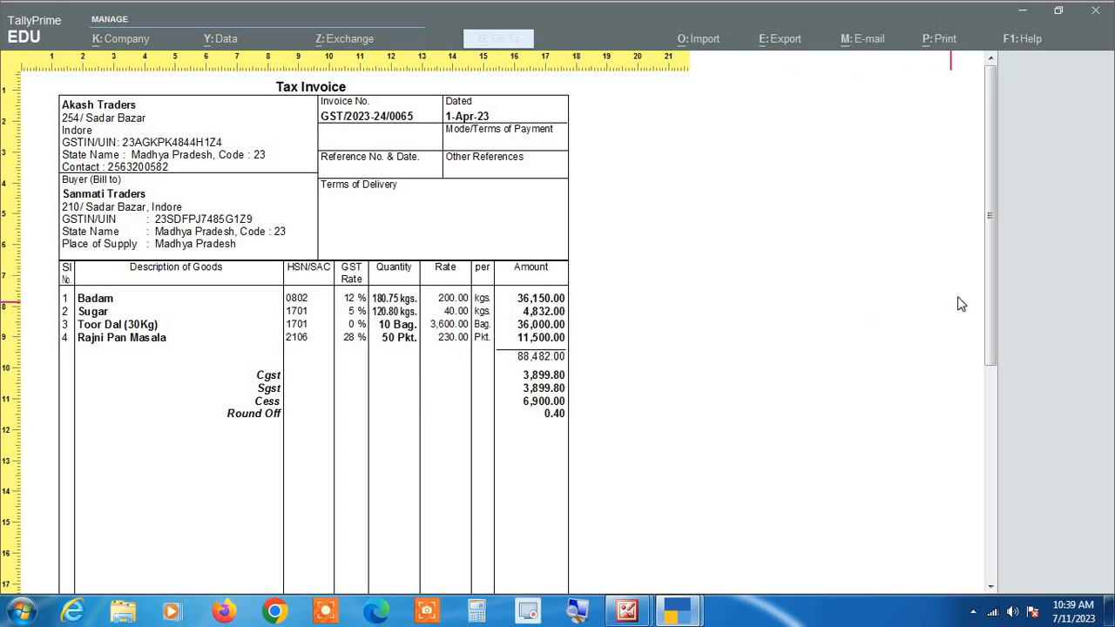
pyautogui.moveTo(989, 269); pyautogui.dragTo(987, 244)
pyautogui.press('Escape')
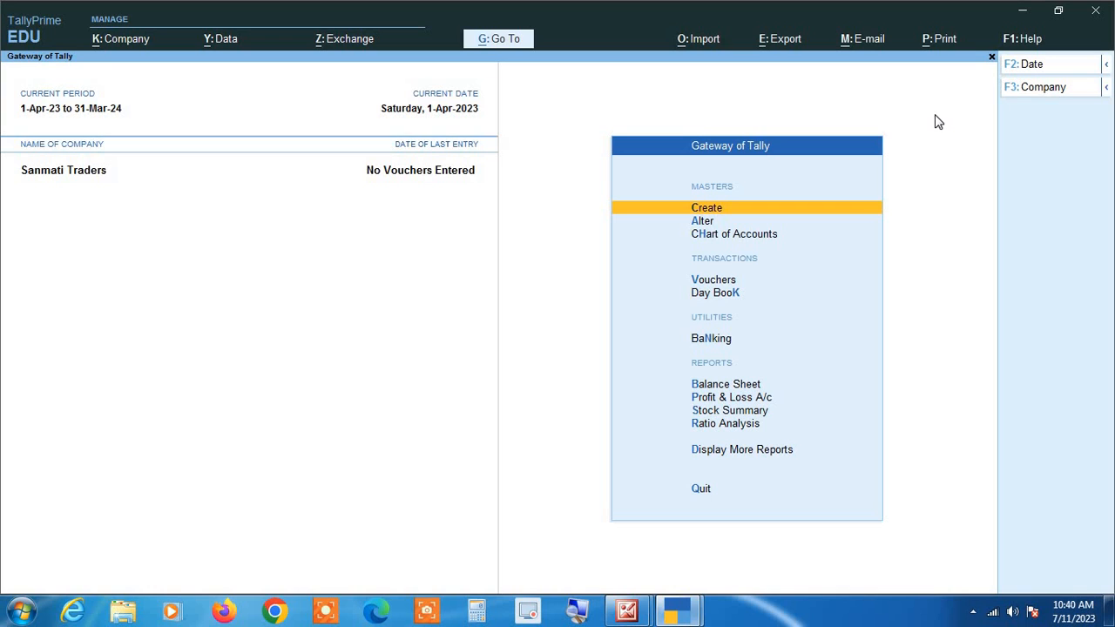
pyautogui.press('Return')
pyautogui.press('Down')
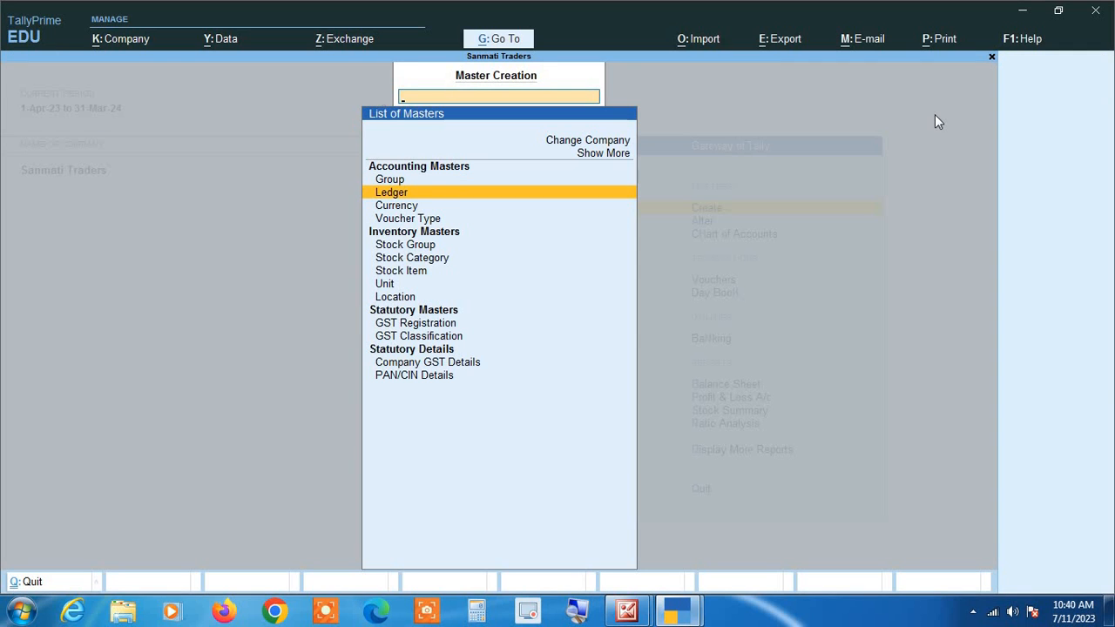
pyautogui.press('Return')
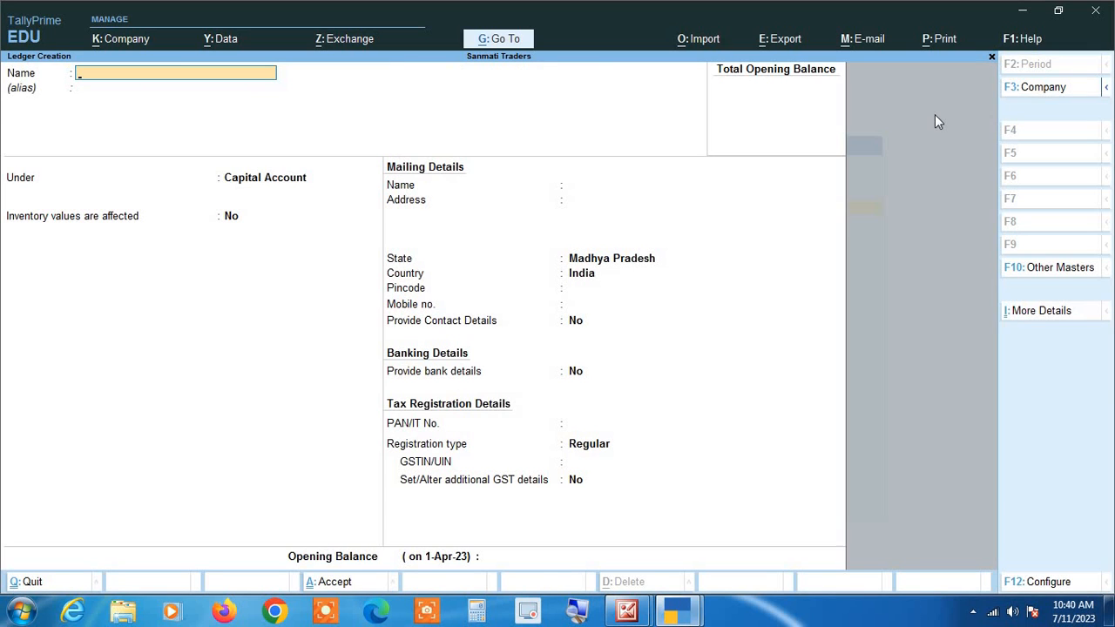
pyautogui.press('Escape')
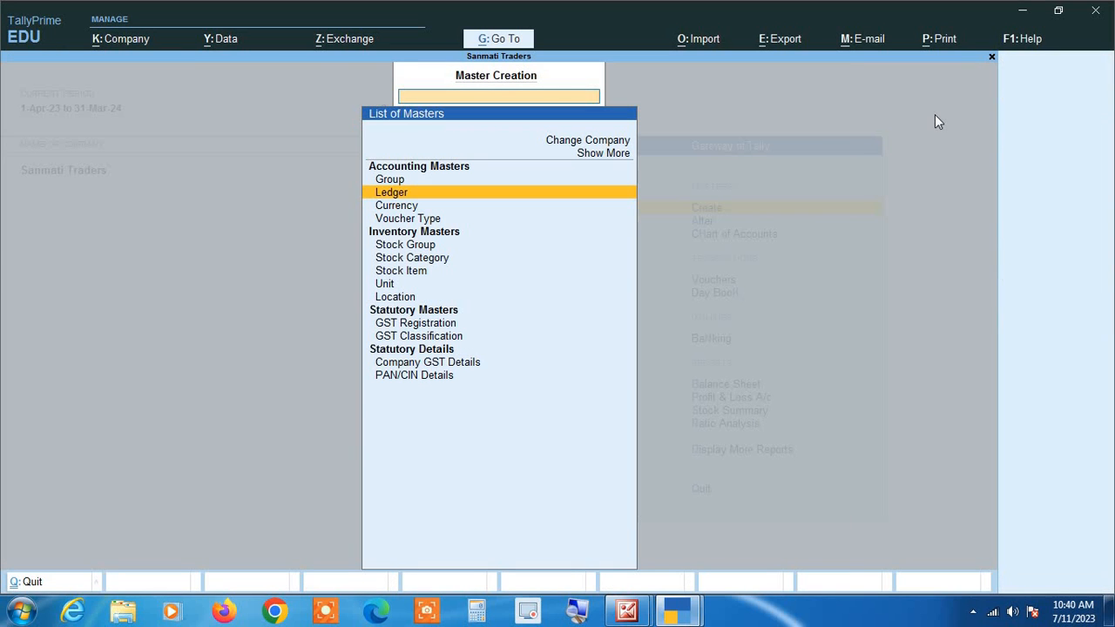
pyautogui.press('Escape')
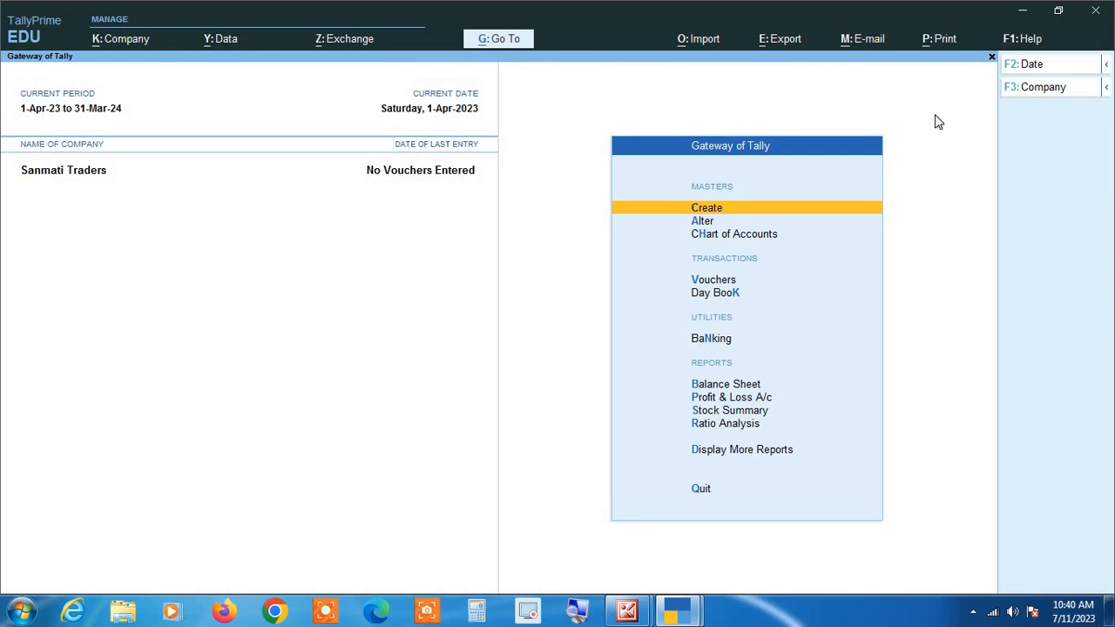
pyautogui.press('Return')
pyautogui.press('Down')
pyautogui.press('Down')
pyautogui.press('Down')
pyautogui.press('Down')
pyautogui.press('Down')
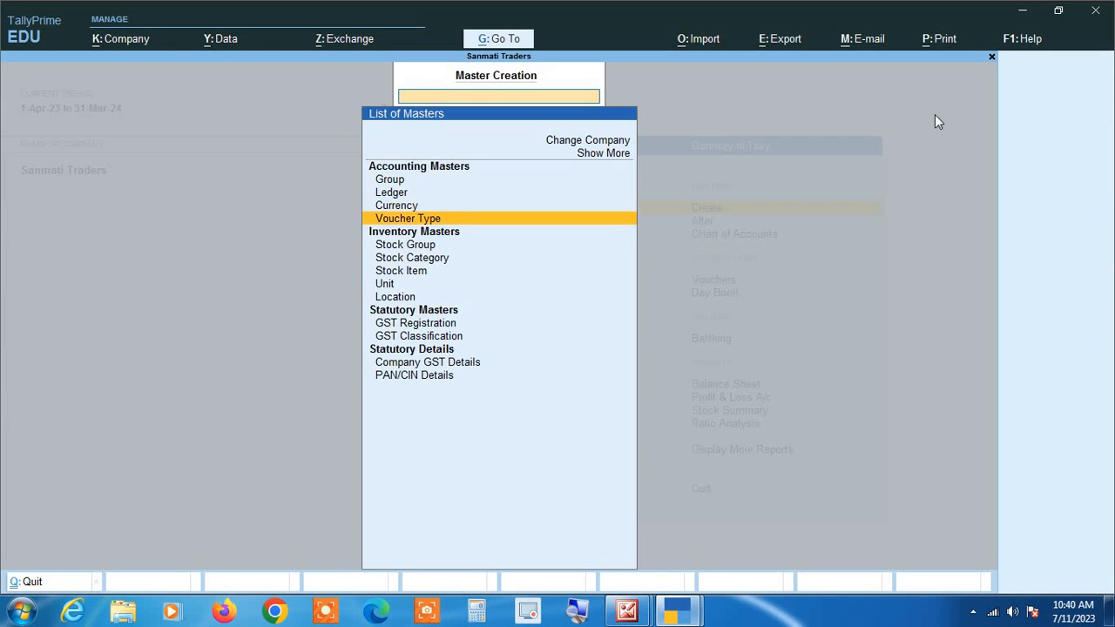
pyautogui.press('Down')
pyautogui.press('Return')
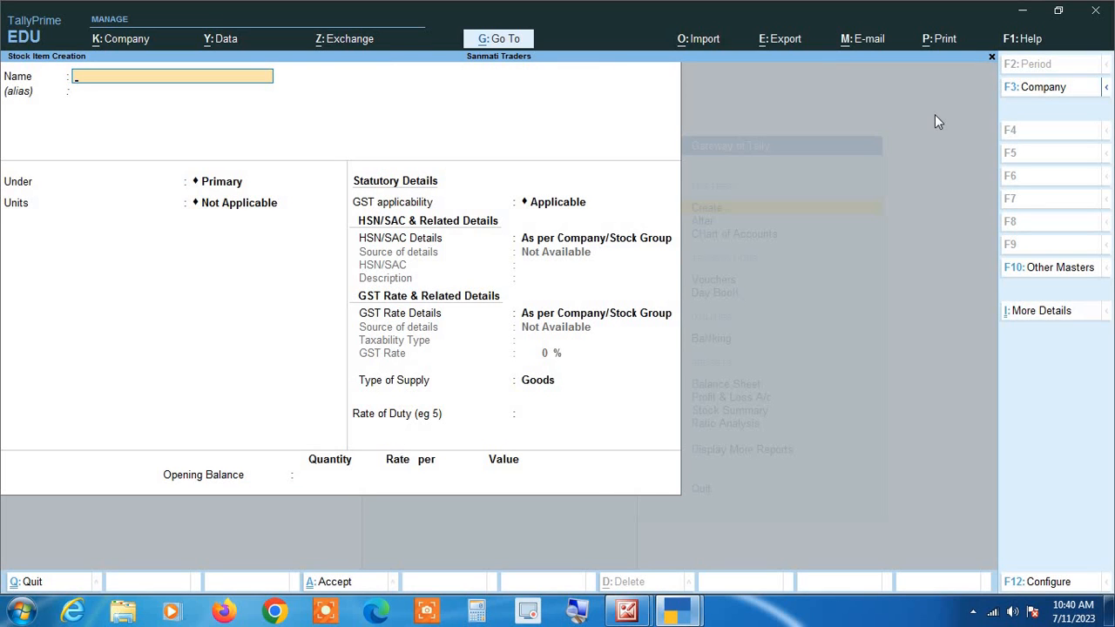
pyautogui.press('Escape')
pyautogui.press('Escape')
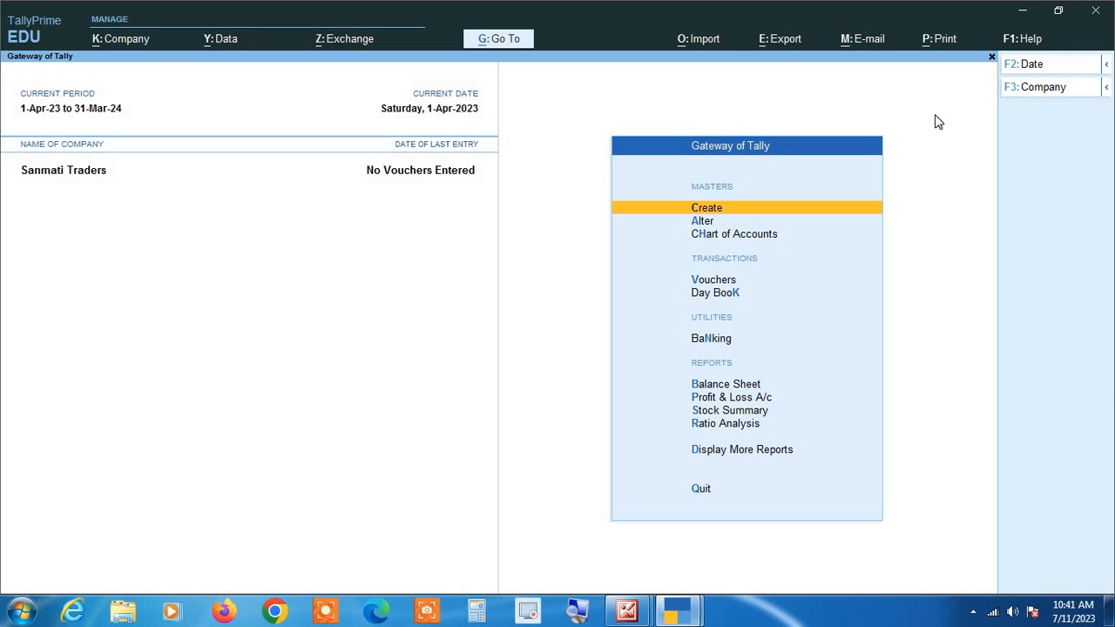
# Step: Open a new Purchase voucher for Sanmati Traders and check the supplier's tax invoice for its number and date
pyautogui.press('Down')
pyautogui.press('Down')
pyautogui.press('Down')
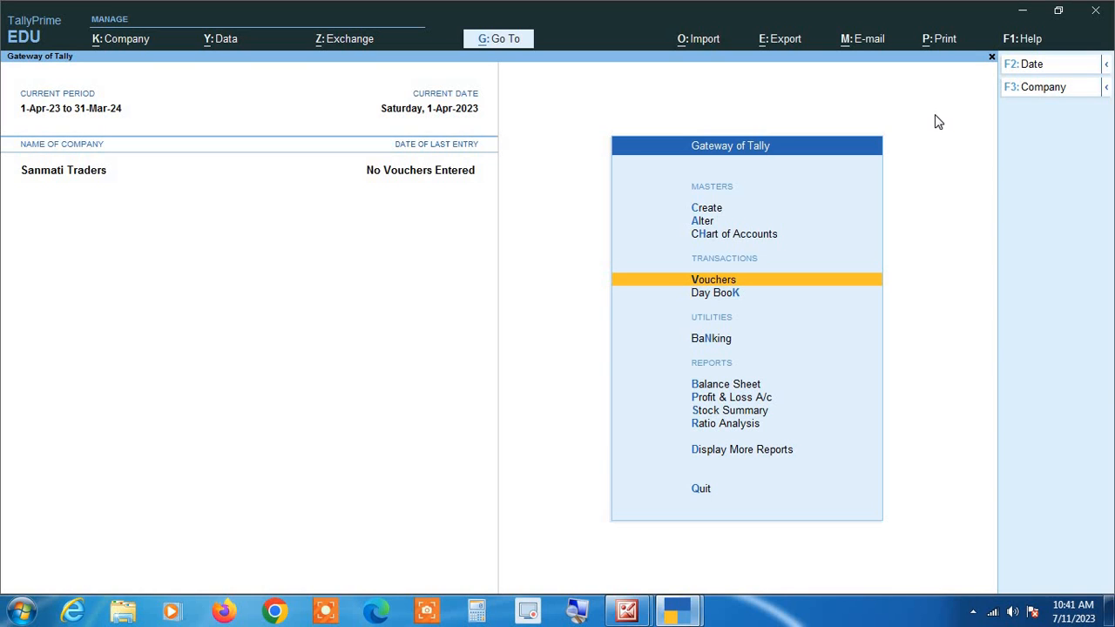
pyautogui.press('Return')
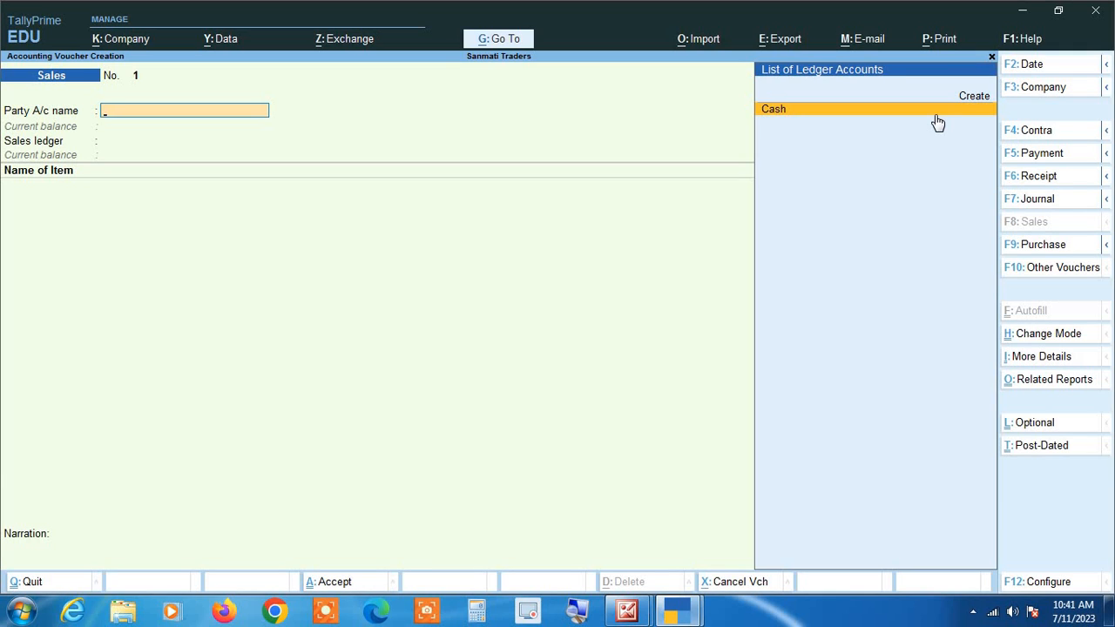
pyautogui.press('F9')
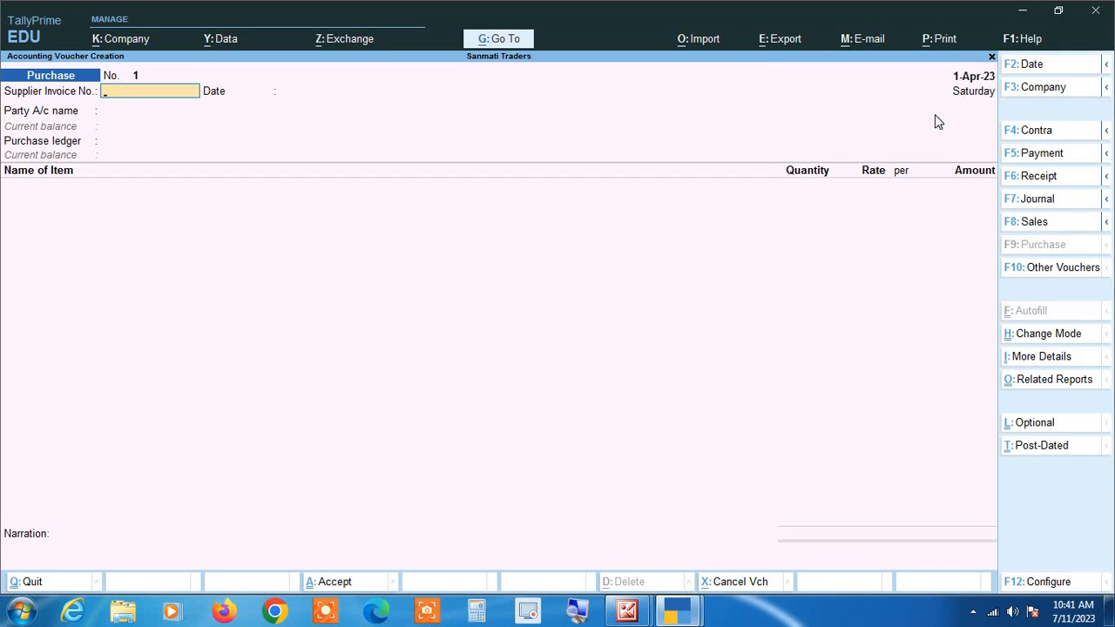
pyautogui.press('F8')
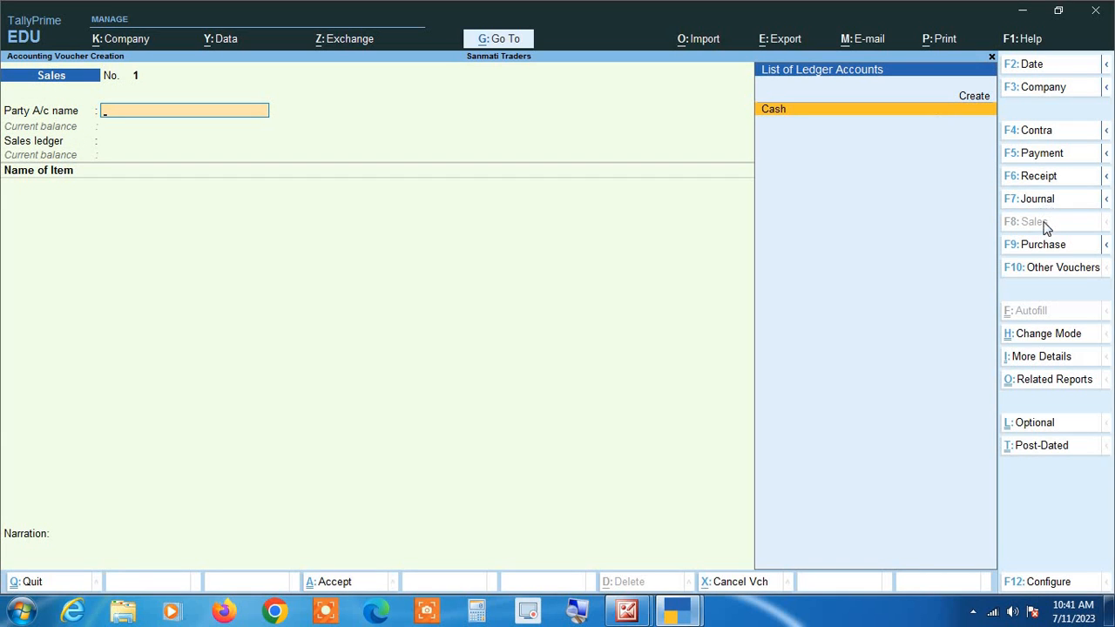
pyautogui.click(1056, 248)
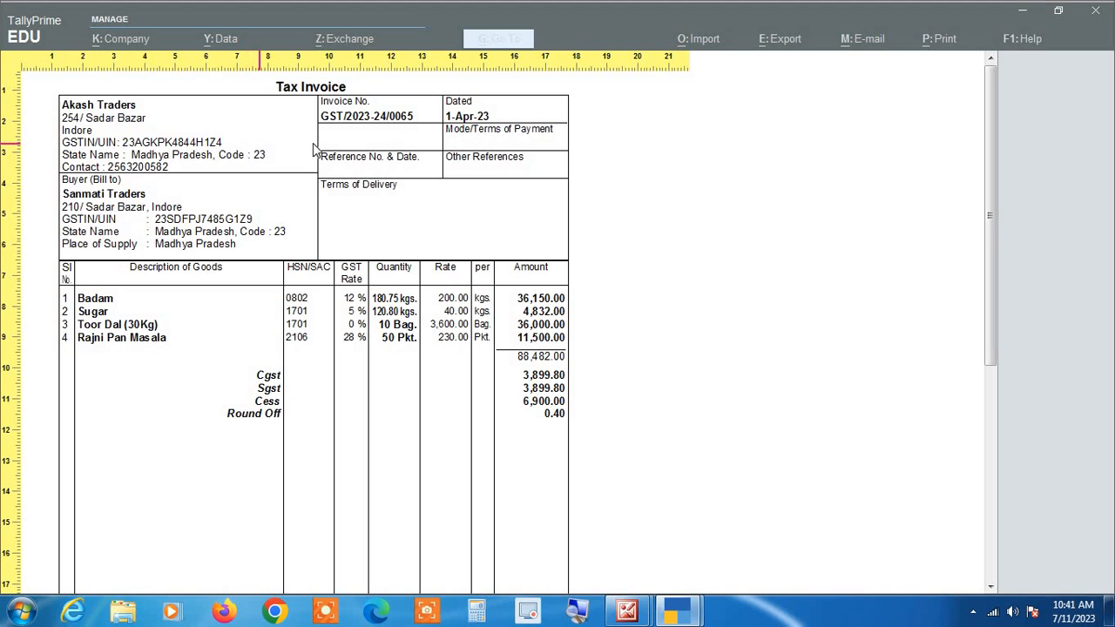
pyautogui.press('Escape')
pyautogui.press('Escape')
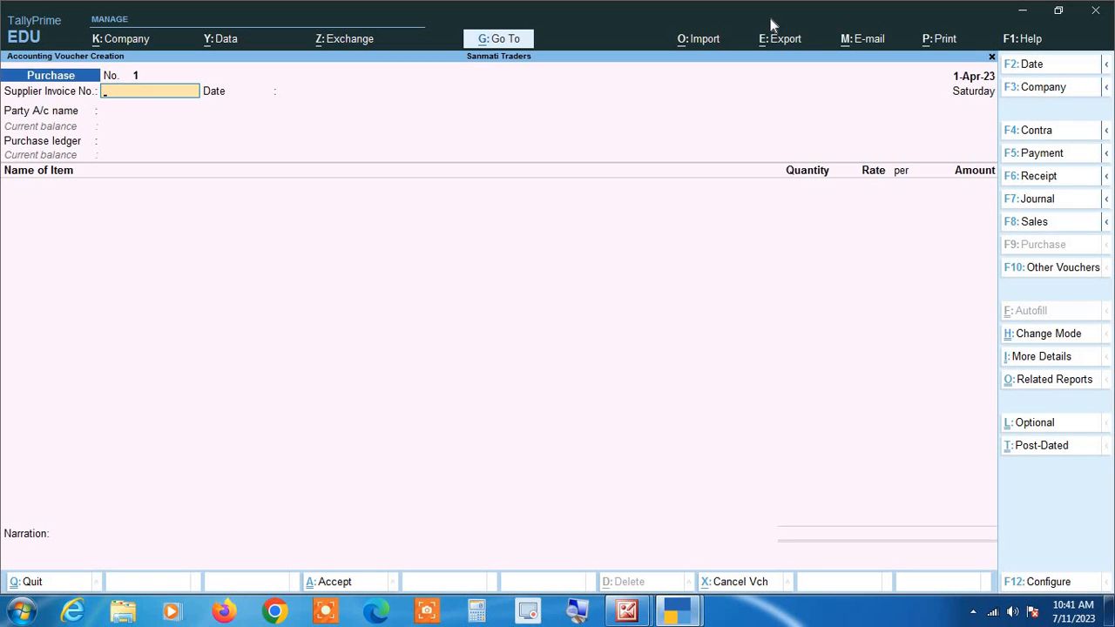
# Step: Enter supplier invoice number GST/2023-24/0065 with the date 1-Apr-23 in the purchase voucher
pyautogui.write('GST/2023-24/0065')
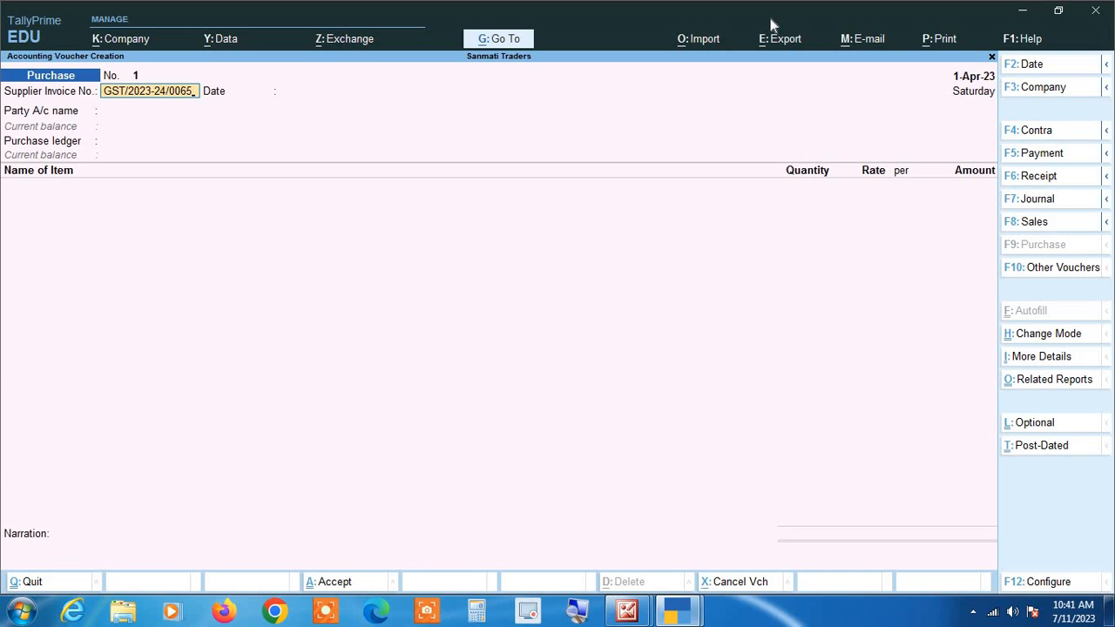
pyautogui.press('Return')
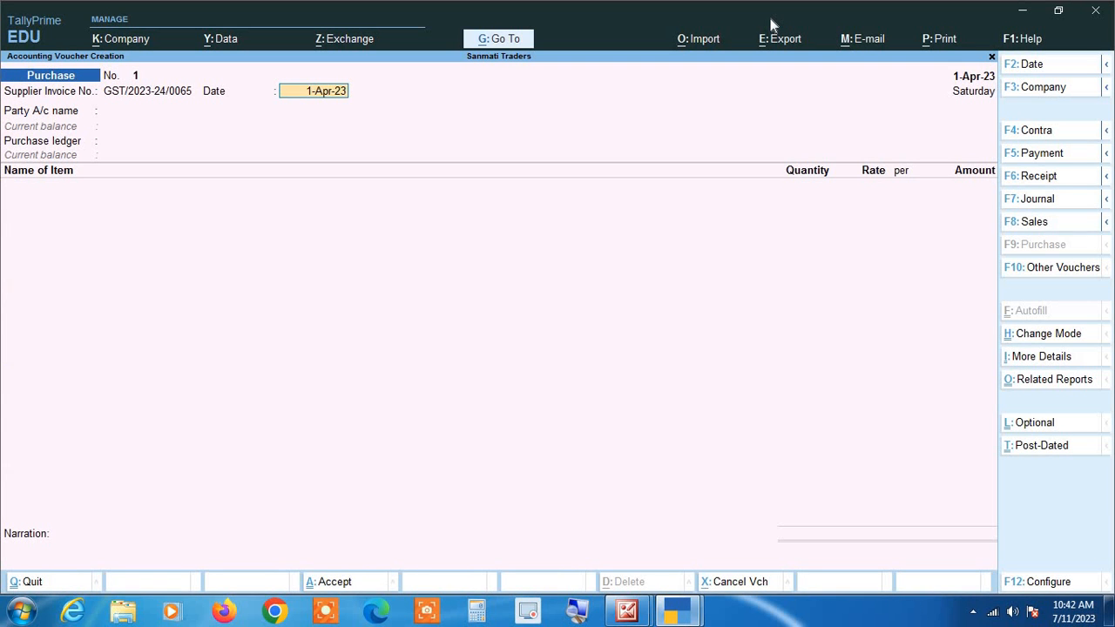
pyautogui.press('Return')
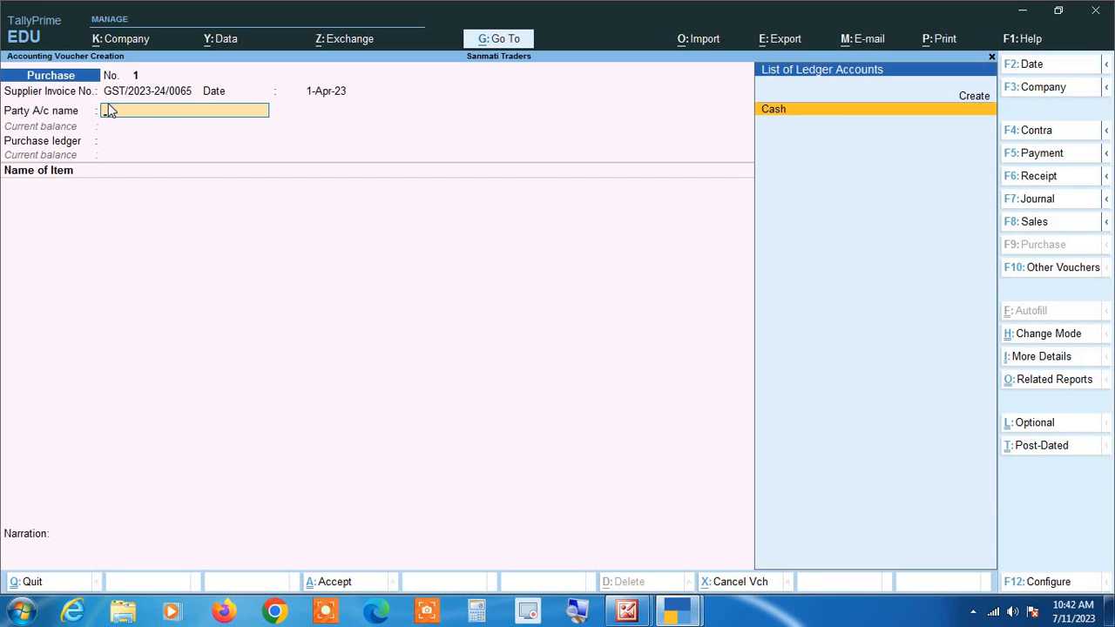
# Step: Check the supplier on the invoice and start a new party ledger named Akash Traders without an alias
pyautogui.hotkey('alt', 'p')
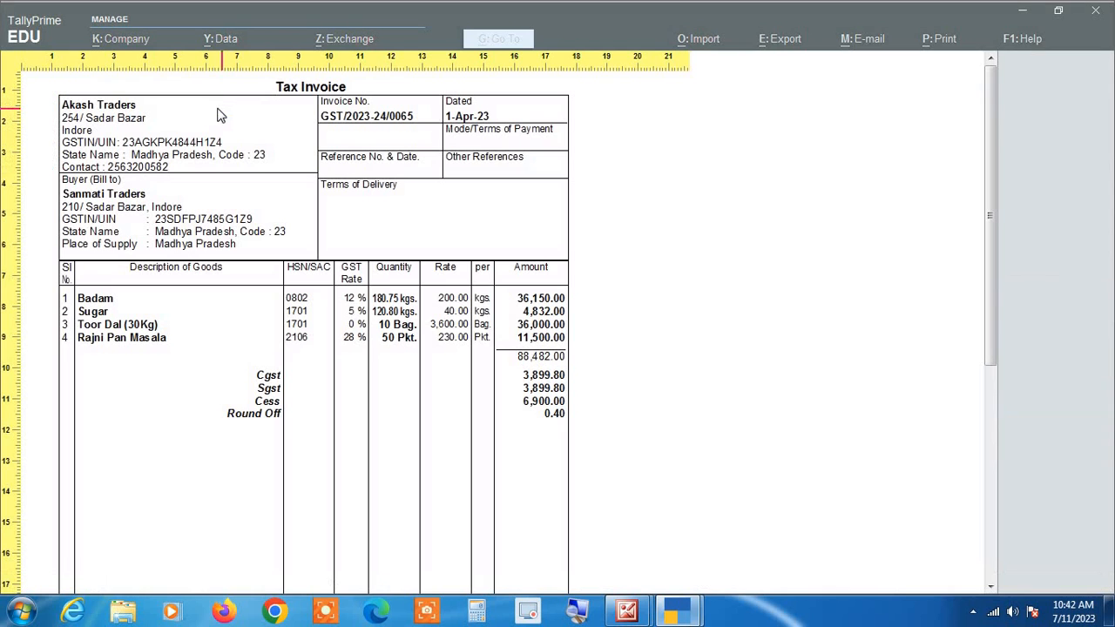
pyautogui.press('Escape')
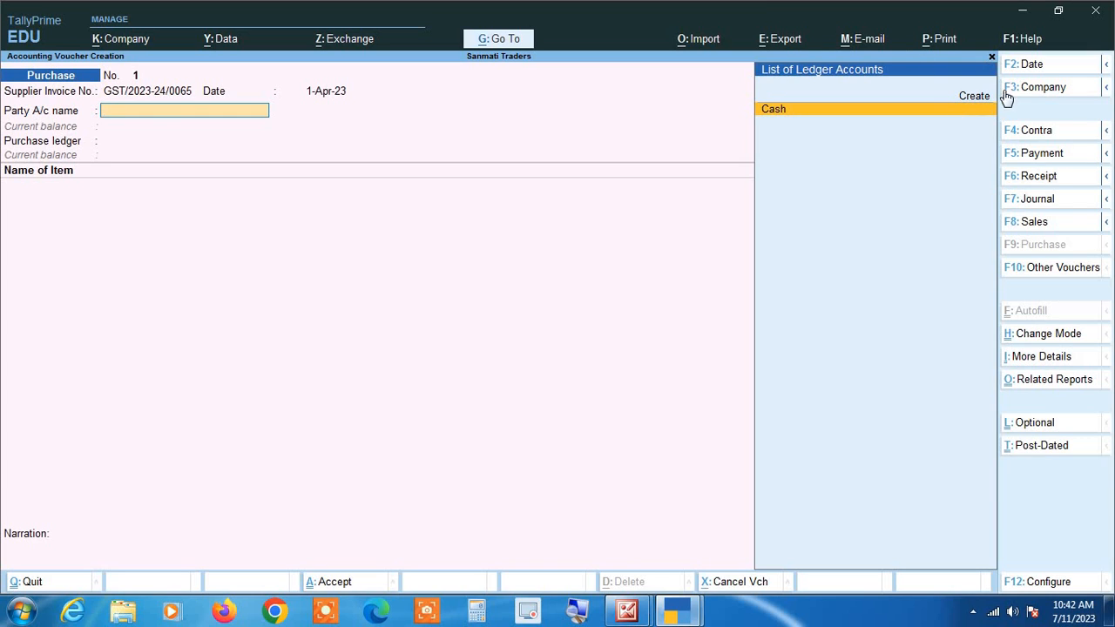
pyautogui.press('Up')
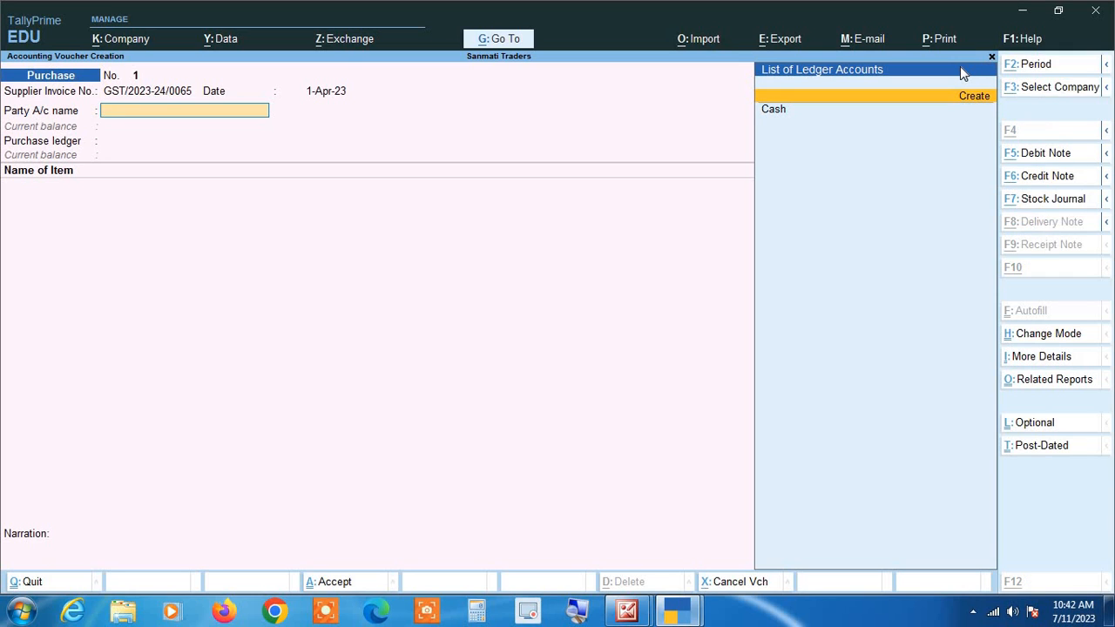
pyautogui.hotkey('alt', 'c')
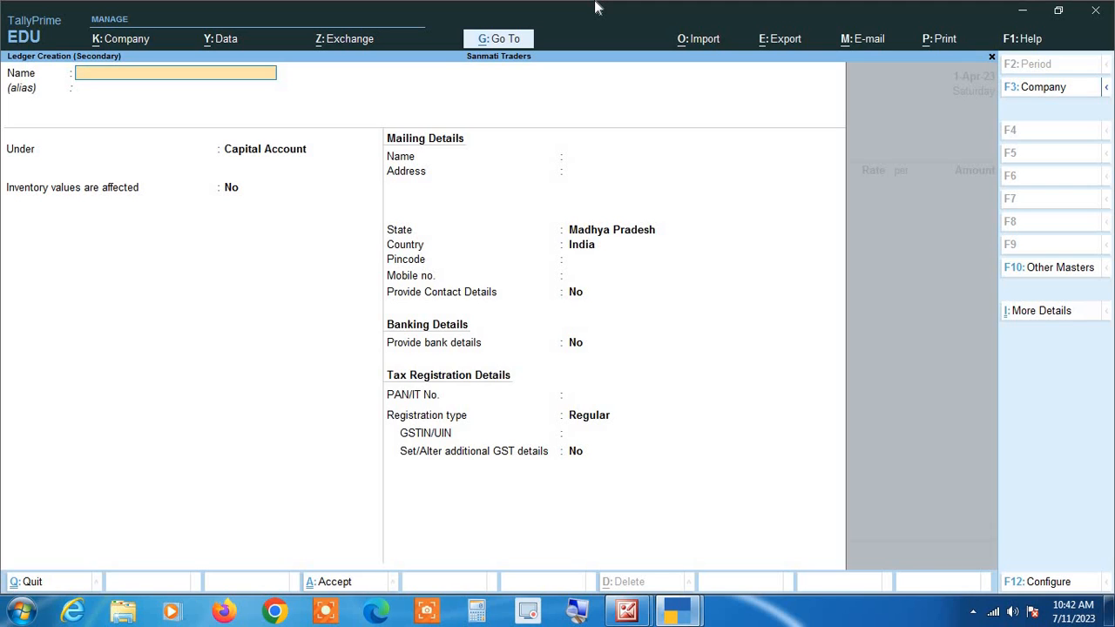
pyautogui.write('Akash traders')
pyautogui.press('Return')
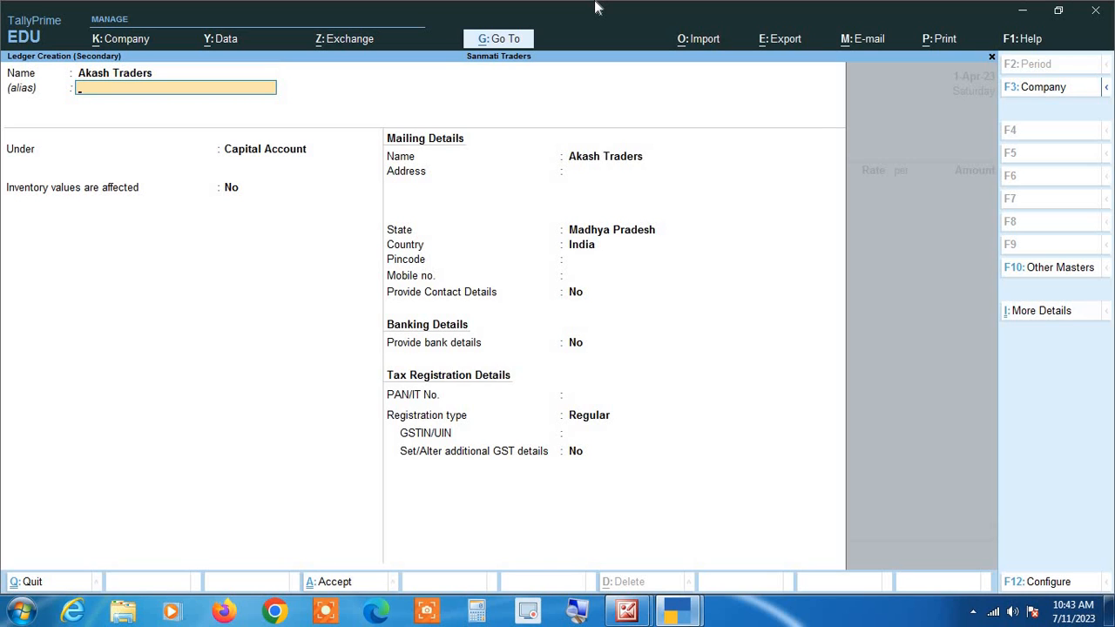
pyautogui.press('Return')
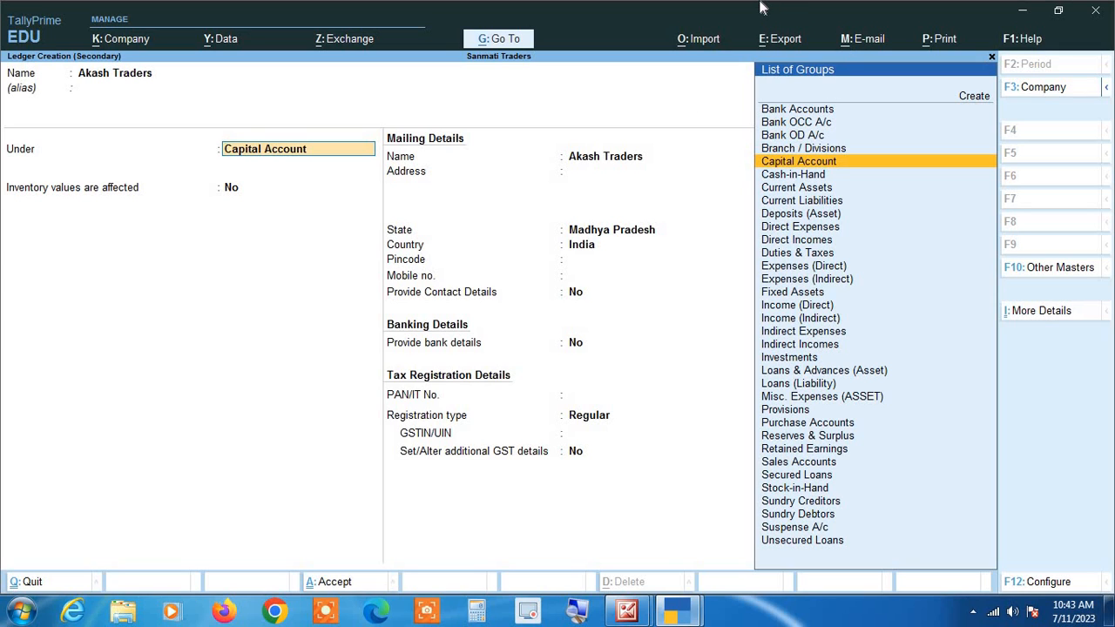
# Step: Place the ledger under Sundry Creditors, set bill-by-bill balances to No and keep inventory values affected at No
pyautogui.write('Su')
pyautogui.press('Down')
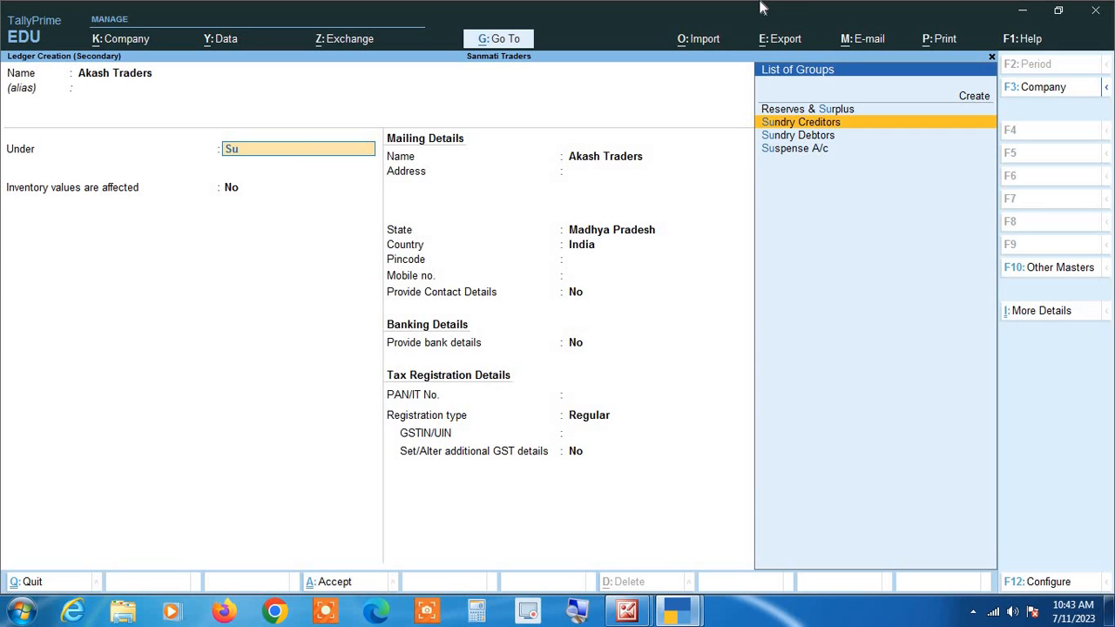
pyautogui.press('Return')
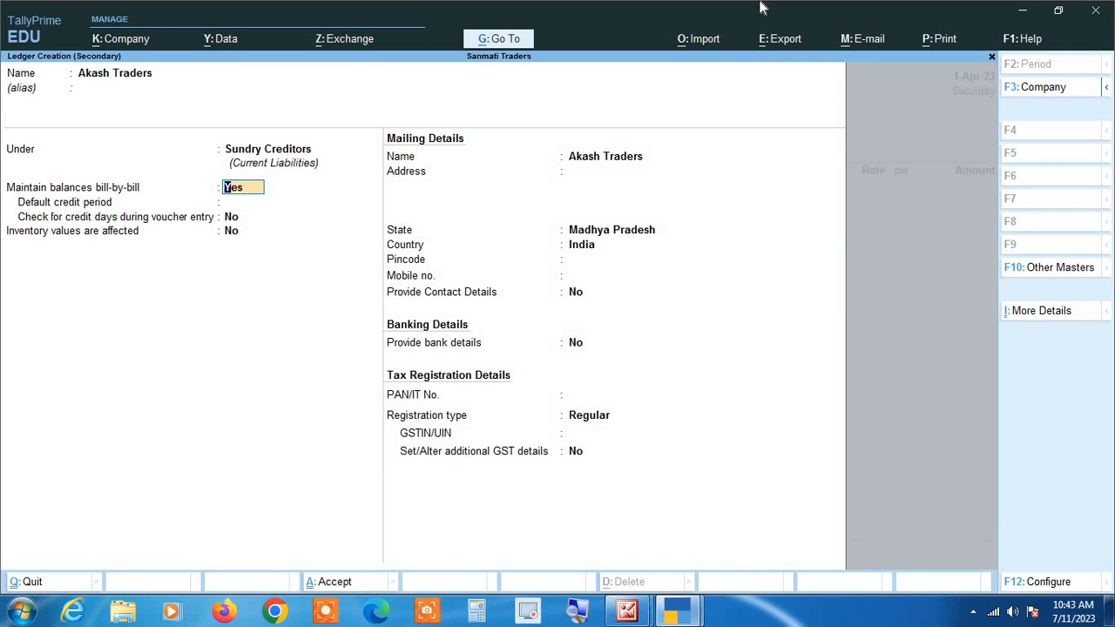
pyautogui.write('n')
pyautogui.press('Return')
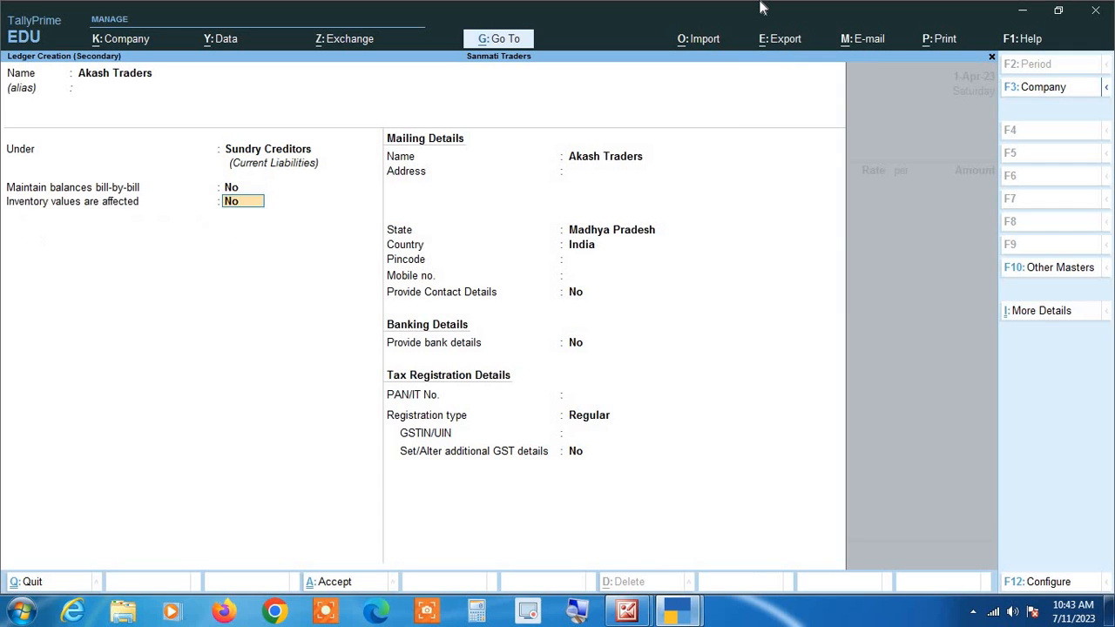
pyautogui.press('Return')
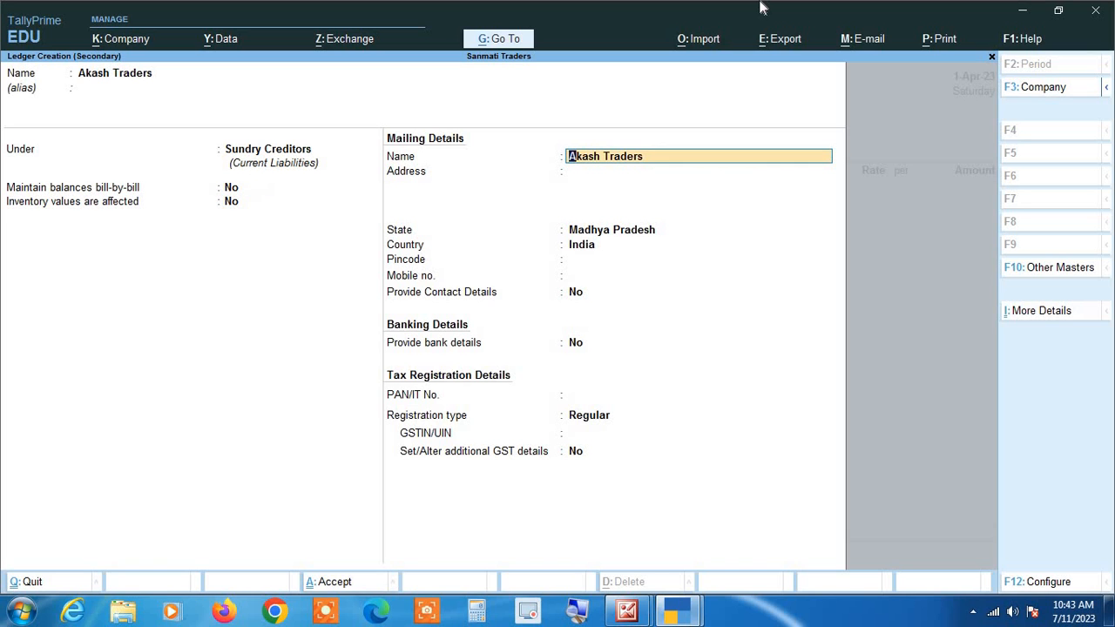
# Step: Keep the mailing name Akash Traders, leave the address blank and set the state to Madhya Pradesh
pyautogui.press('Return')
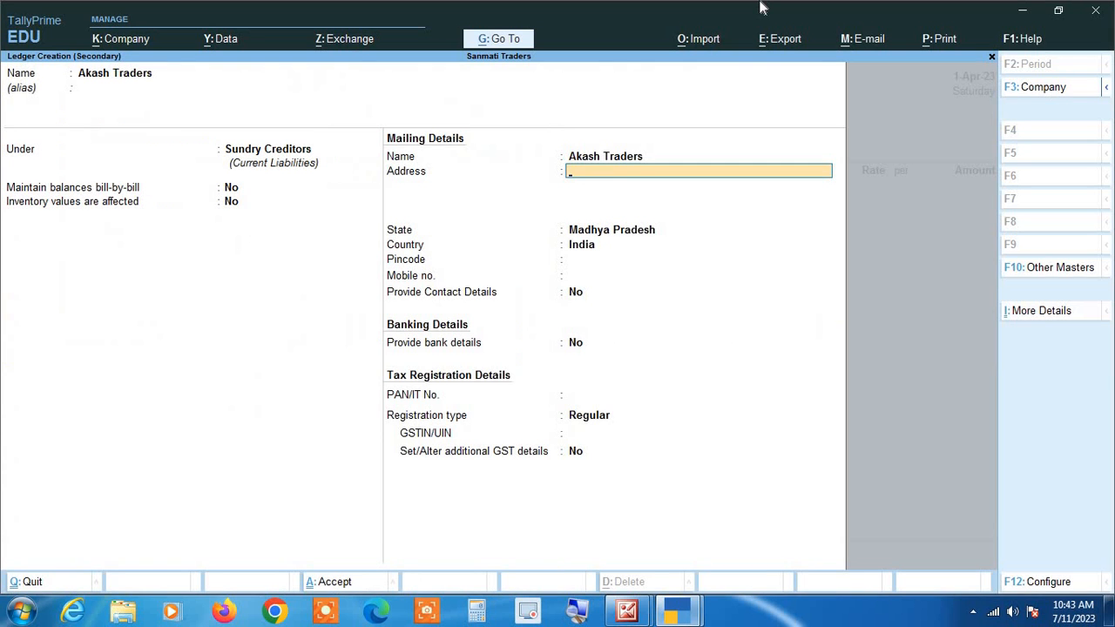
pyautogui.press('Return')
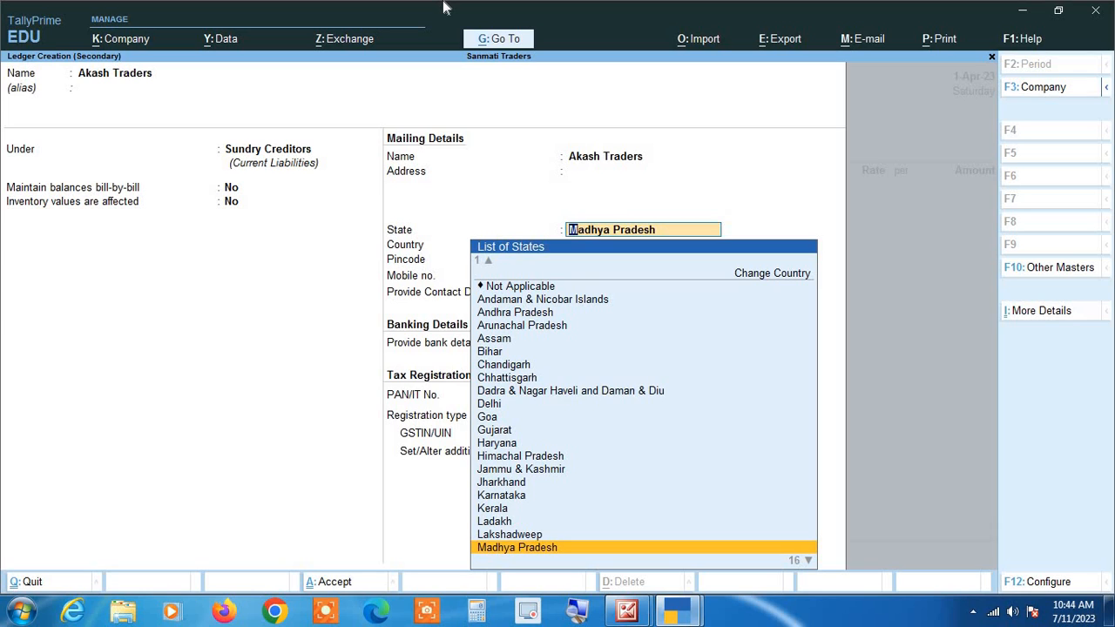
pyautogui.press('Up')
pyautogui.press('Up')
pyautogui.press('Up')
pyautogui.press('Up')
pyautogui.press('Up')
pyautogui.press('Up')
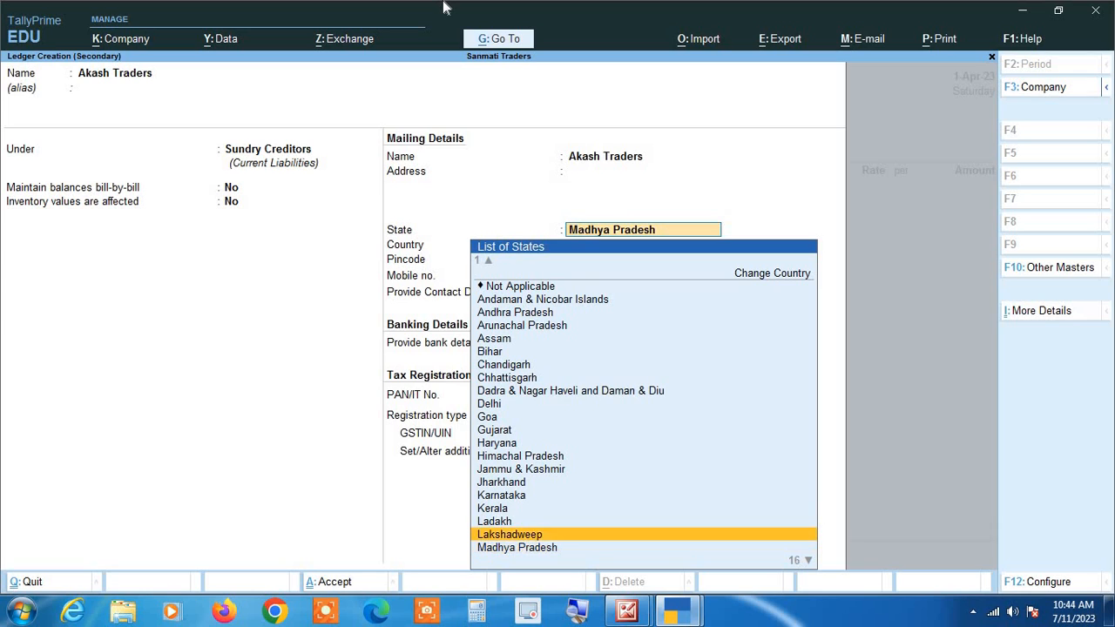
pyautogui.press('Up')
pyautogui.press('Down')
pyautogui.press('Down')
pyautogui.press('Down')
pyautogui.press('Down')
pyautogui.press('Down')
pyautogui.press('Down')
pyautogui.press('Down')
pyautogui.press('Down')
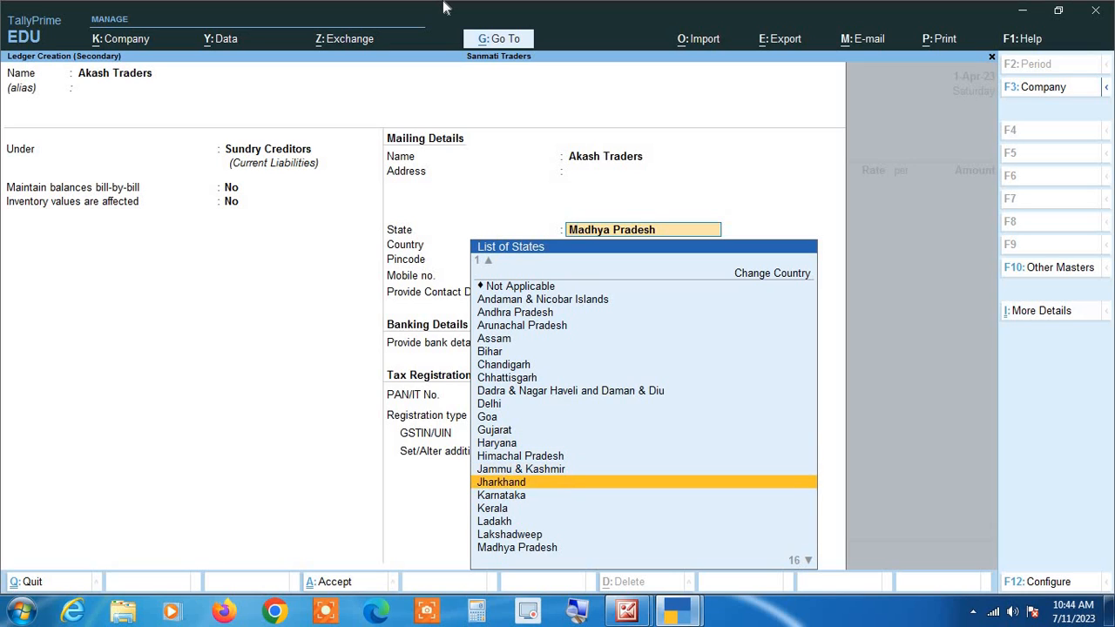
pyautogui.press('Return')
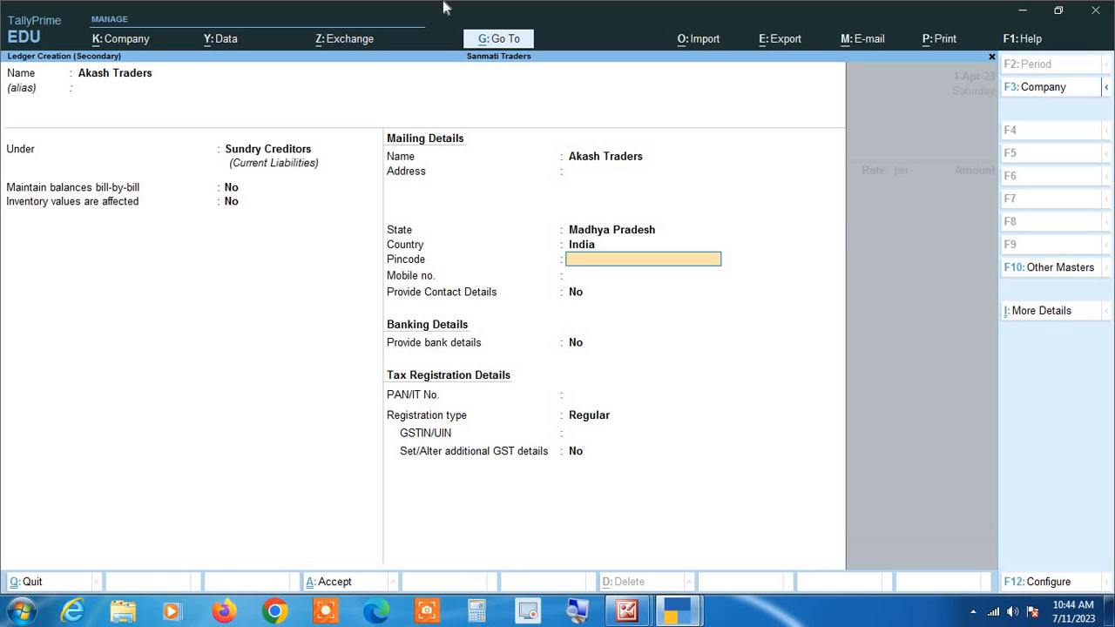
# Step: Leave the ledger's pincode and mobile number blank, and keep contact details and bank details at No
pyautogui.press('Return')
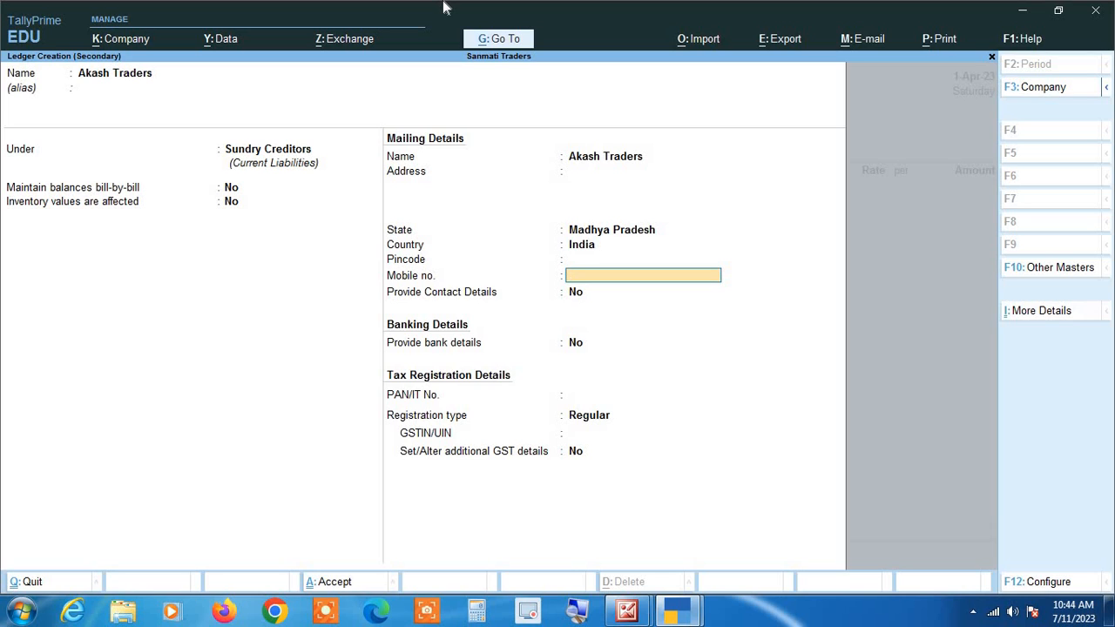
pyautogui.press('Return')
pyautogui.press('Return')
pyautogui.press('Return')
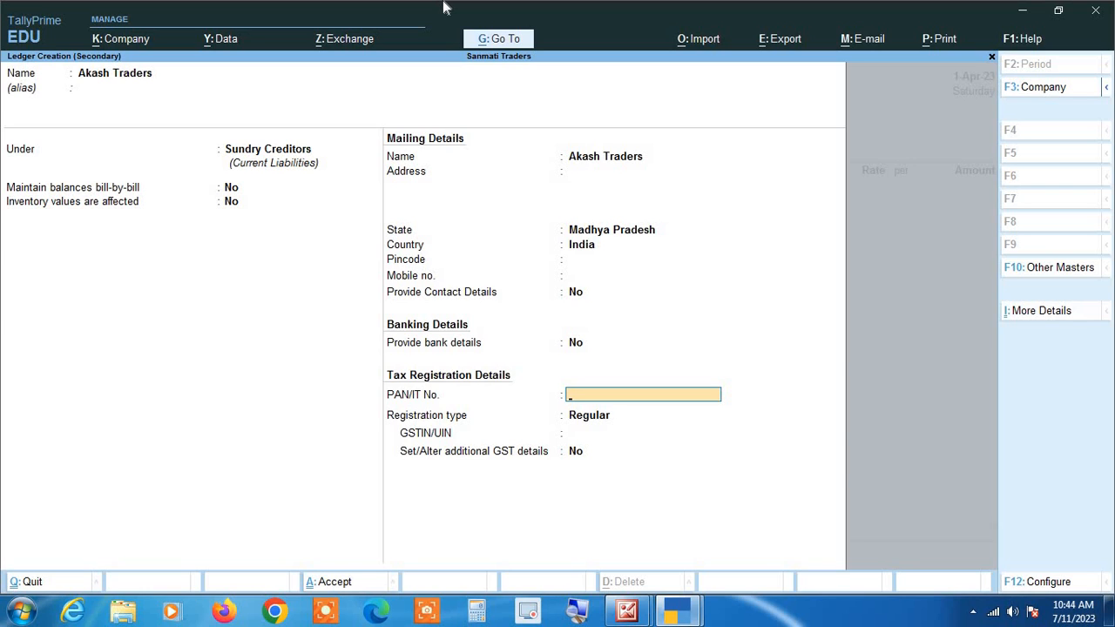
# Step: Leave the Akash Traders ledger's PAN blank and keep its GST registration type as Regular
pyautogui.press('Return')
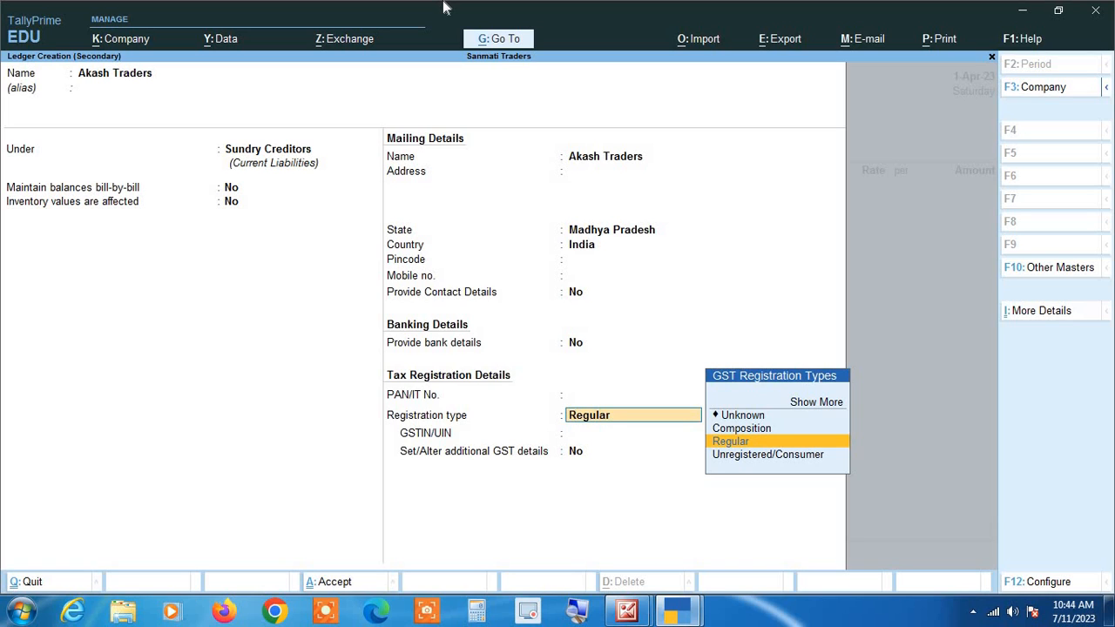
pyautogui.press('Up')
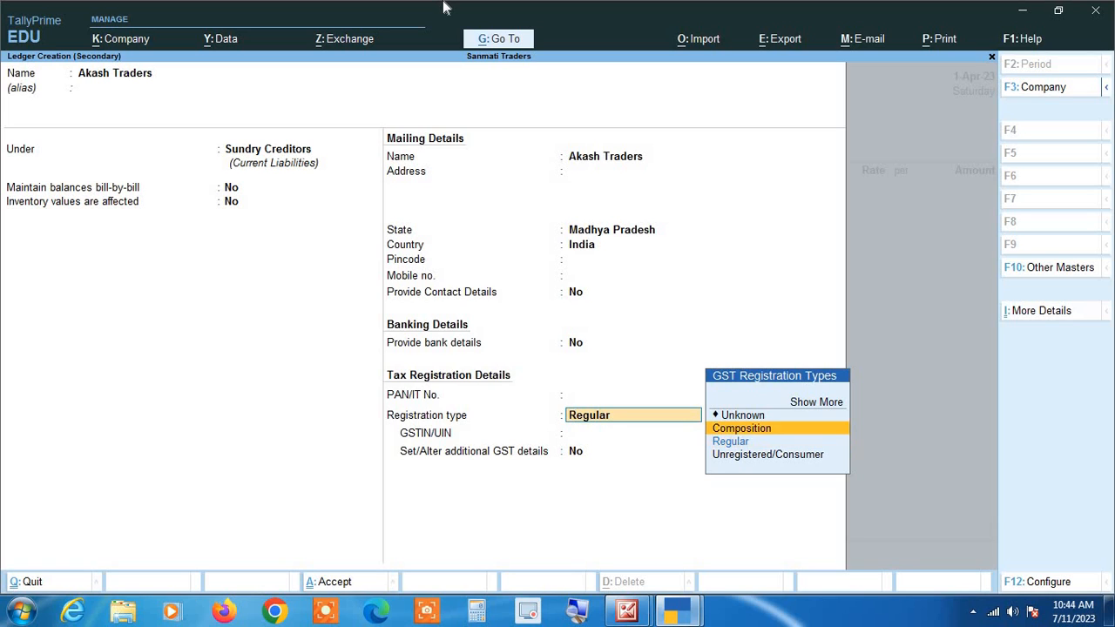
pyautogui.press('Down')
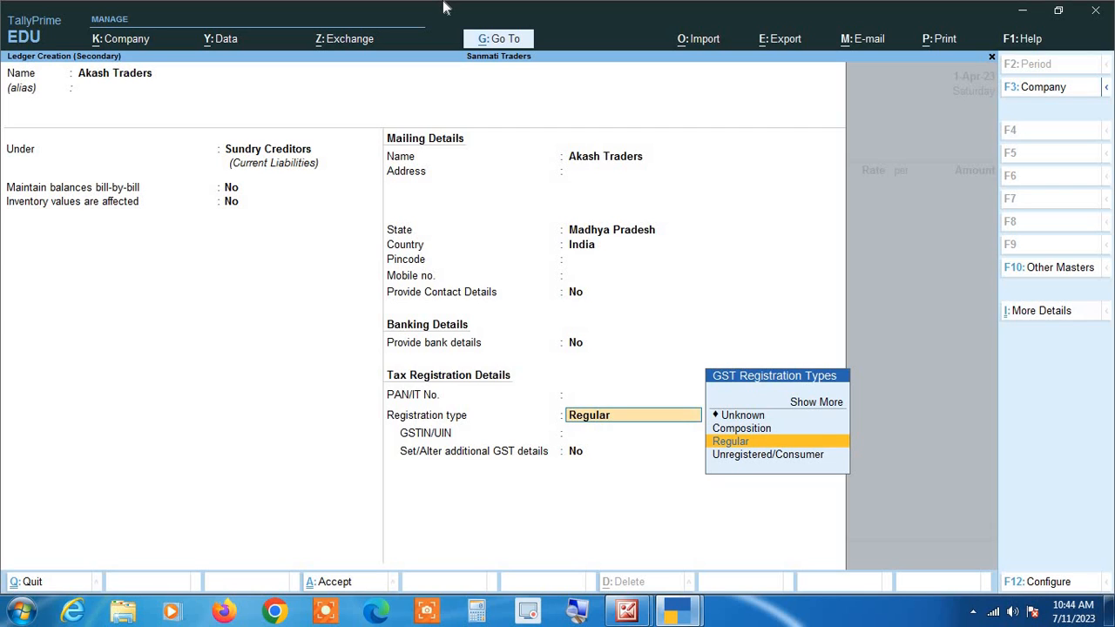
pyautogui.press('Down')
pyautogui.press('Up')
pyautogui.press('Return')
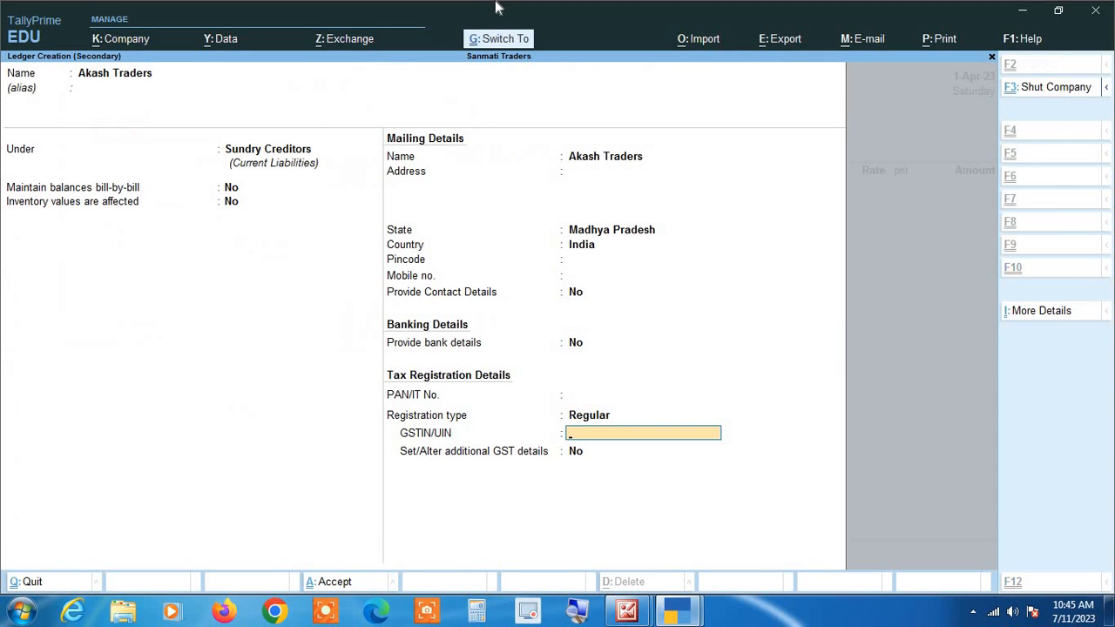
# Step: Paste the supplier's GSTIN, keep additional GST details at No and save the Akash Traders ledger
pyautogui.hotkey('ctrl', 'alt', 'v')
pyautogui.press('Return')
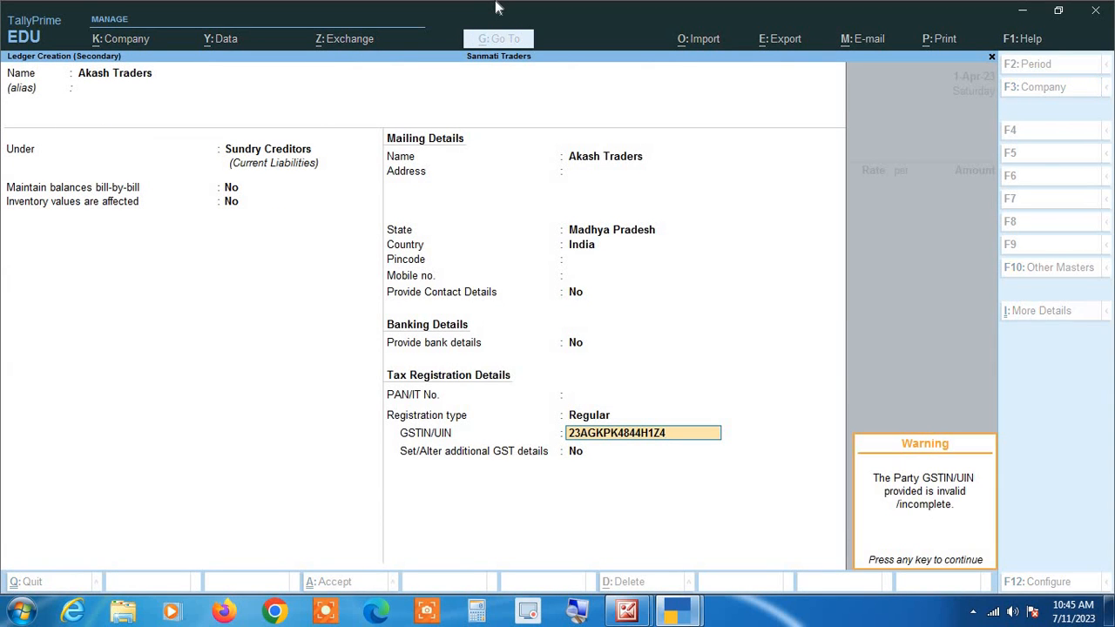
pyautogui.press('Return')
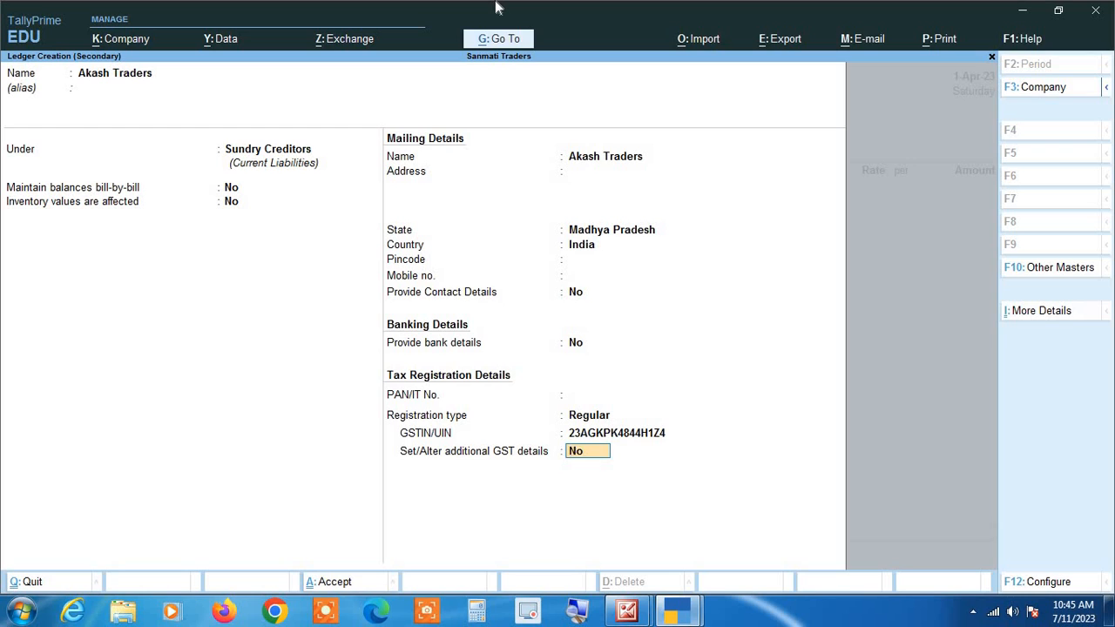
pyautogui.press('Return')
pyautogui.press('Escape')
pyautogui.press('Up')
pyautogui.press('Up')
pyautogui.press('Down')
pyautogui.press('Down')
pyautogui.press('Return')
pyautogui.press('Return')
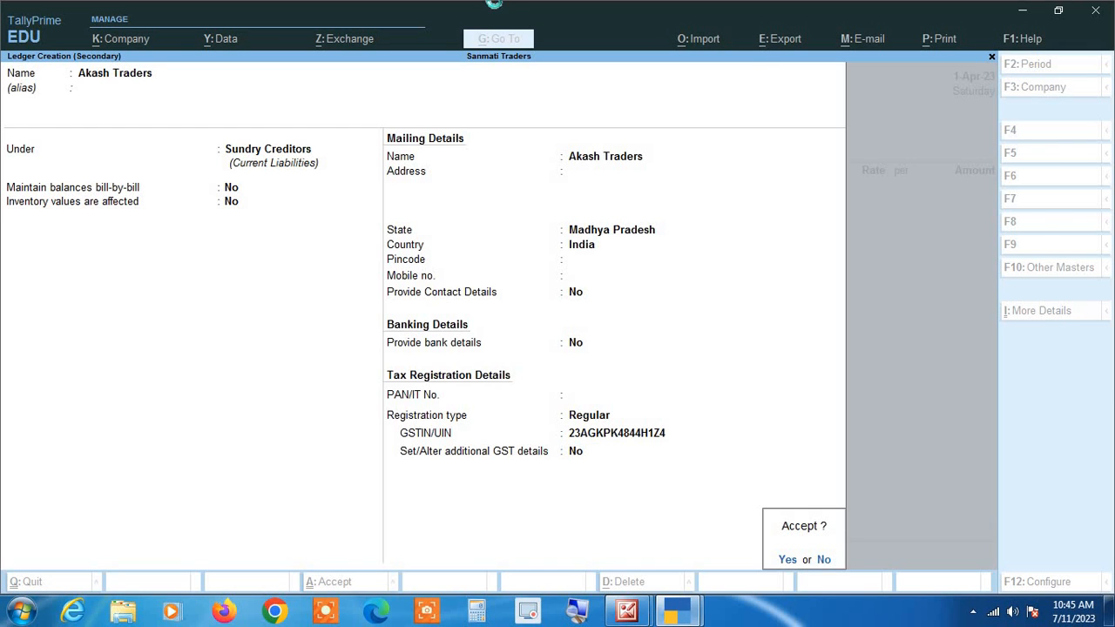
pyautogui.press('Return')
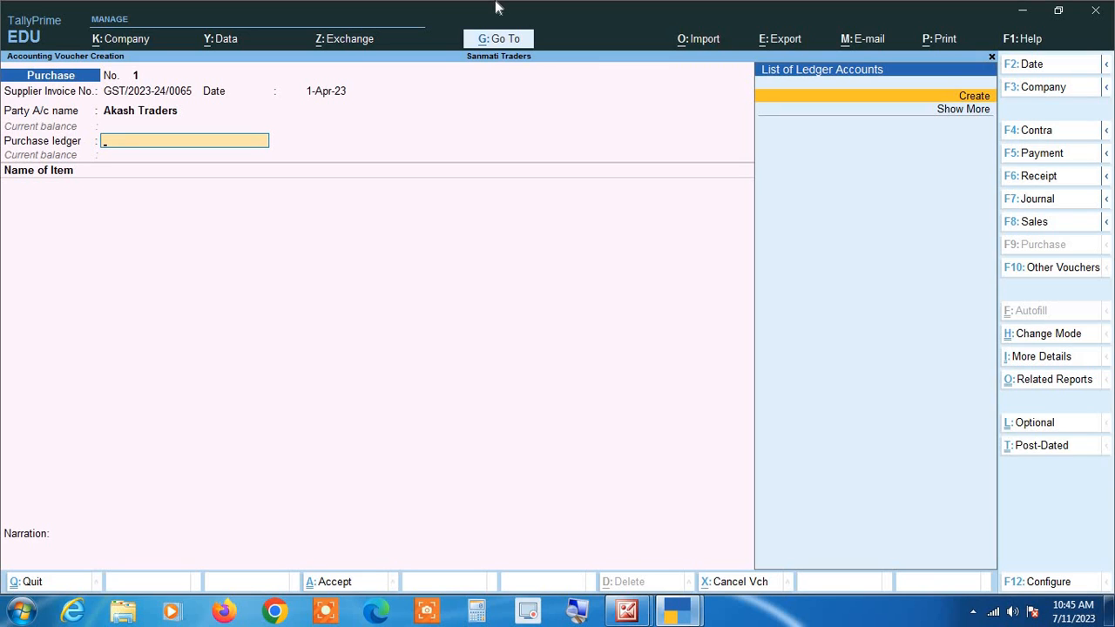
# Step: Start a new purchase ledger named Purchase without an alias and place it under Purchase Accounts
pyautogui.press('Return')
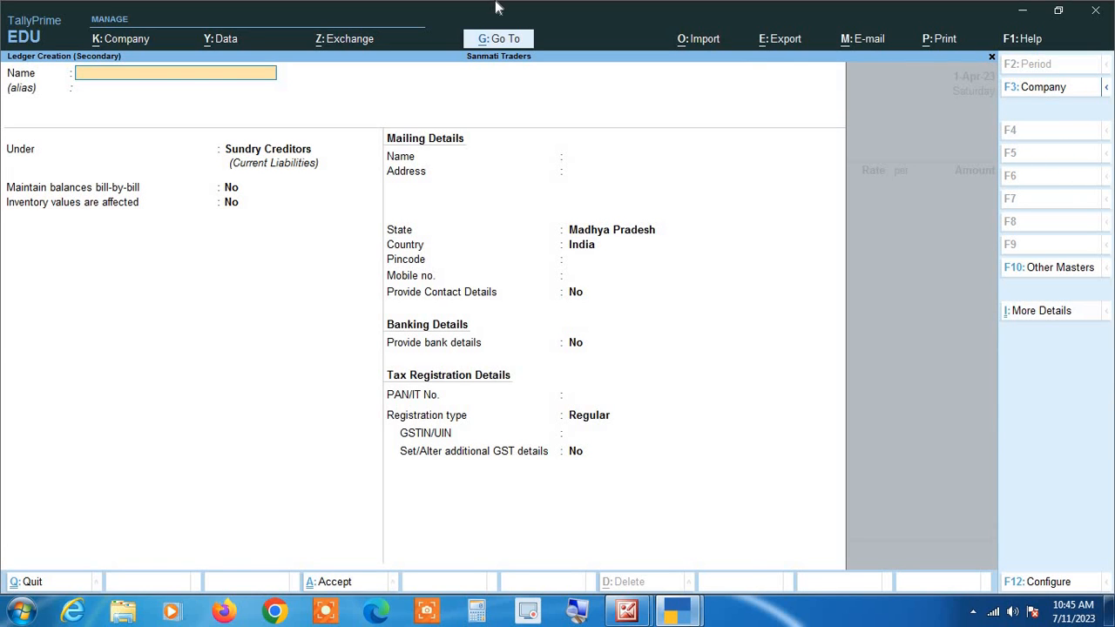
pyautogui.write('Purchase')
pyautogui.press('Return')
pyautogui.press('Return')
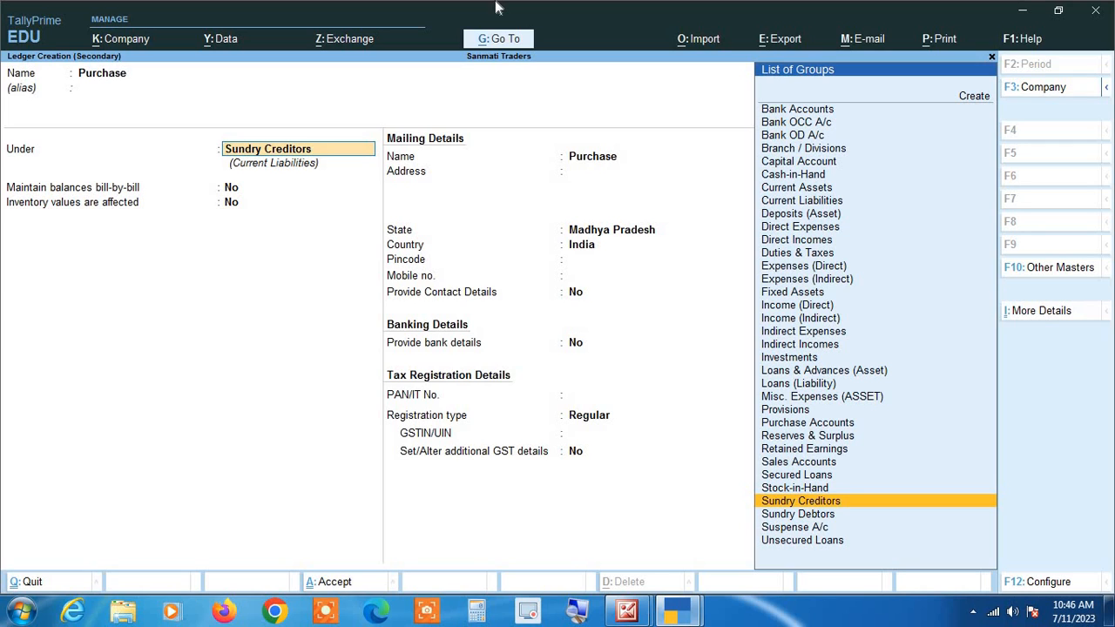
pyautogui.write('Pu')
pyautogui.press('Return')
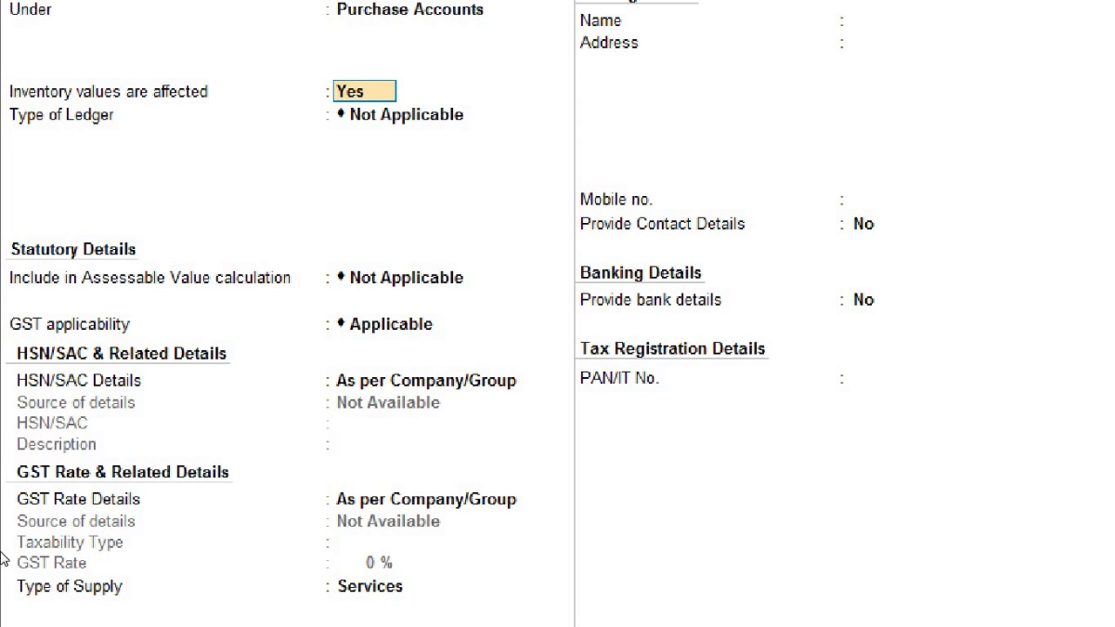
# Step: Keep inventory values affected at Yes, and leave ledger type and assessable value inclusion as Not Applicable
pyautogui.press('Return')
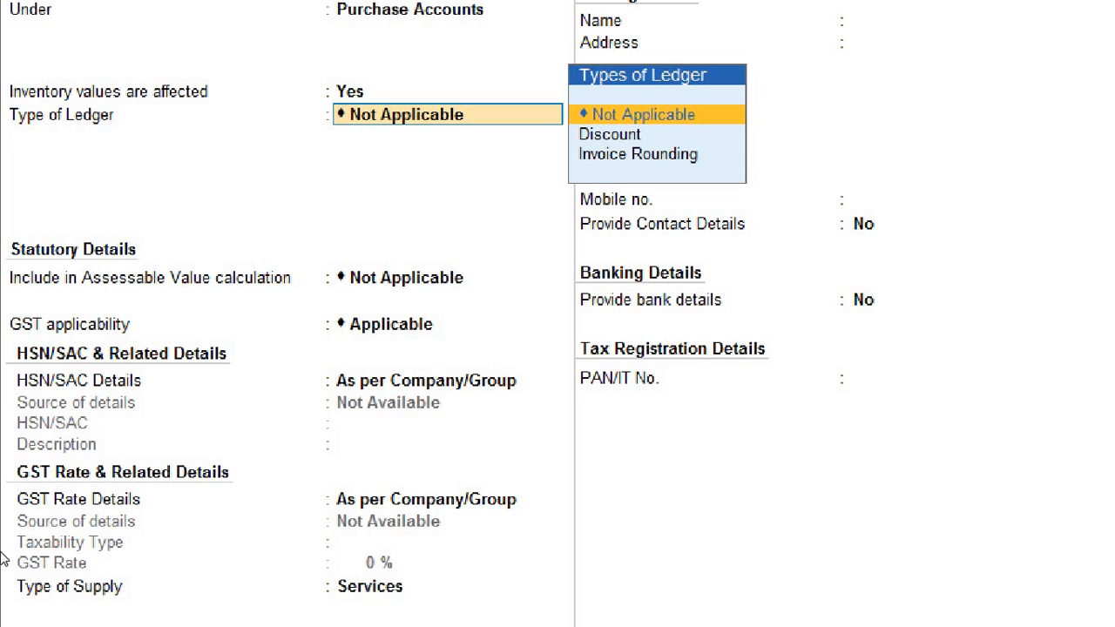
pyautogui.press('Return')
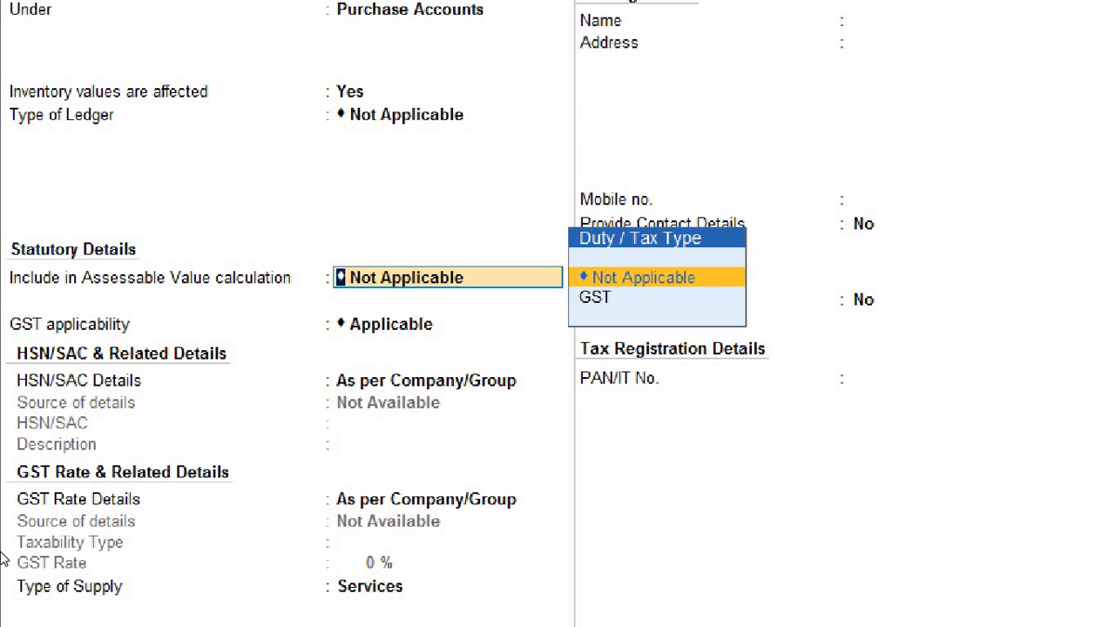
pyautogui.press('Return')
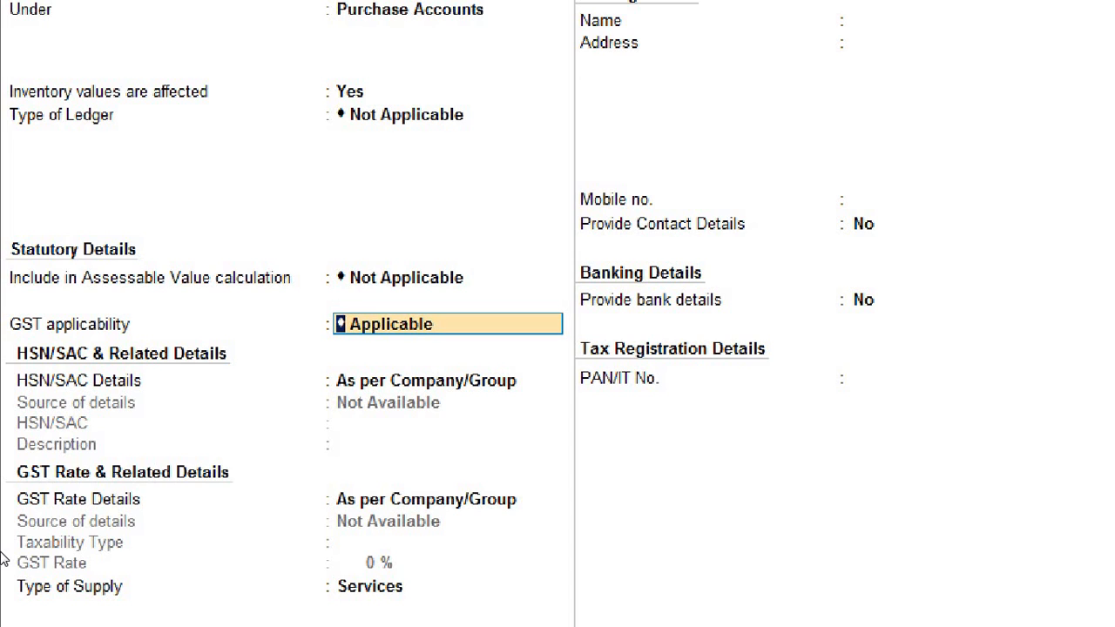
# Step: Set GST applicability to Applicable and keep the HSN/SAC and GST rate details As per Company/Group
pyautogui.press('BackSpace')
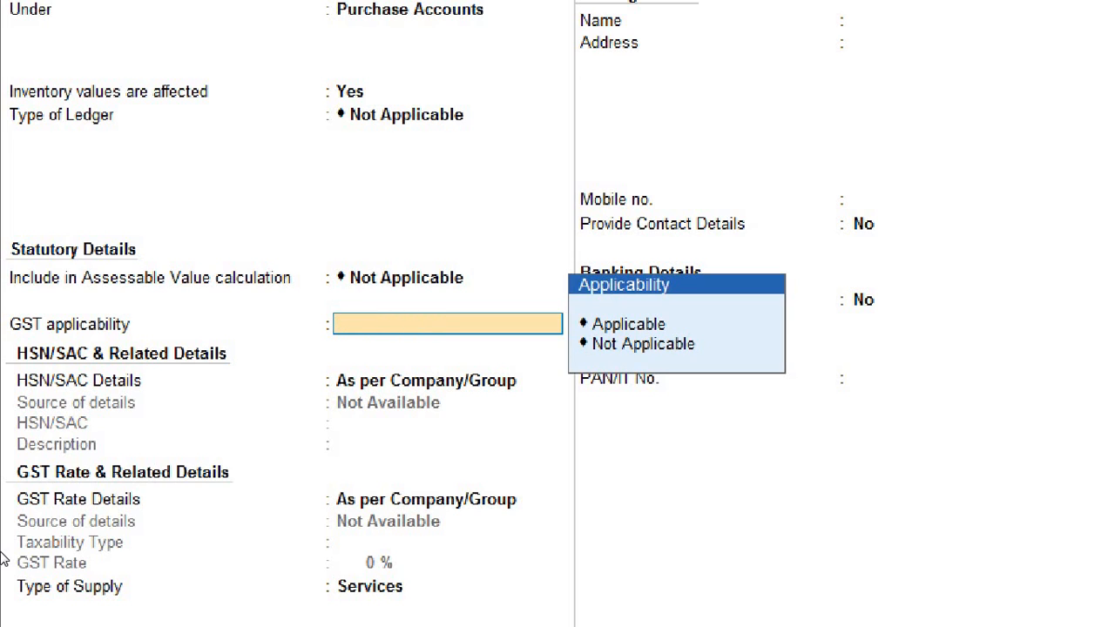
pyautogui.press('Down')
pyautogui.press('Down')
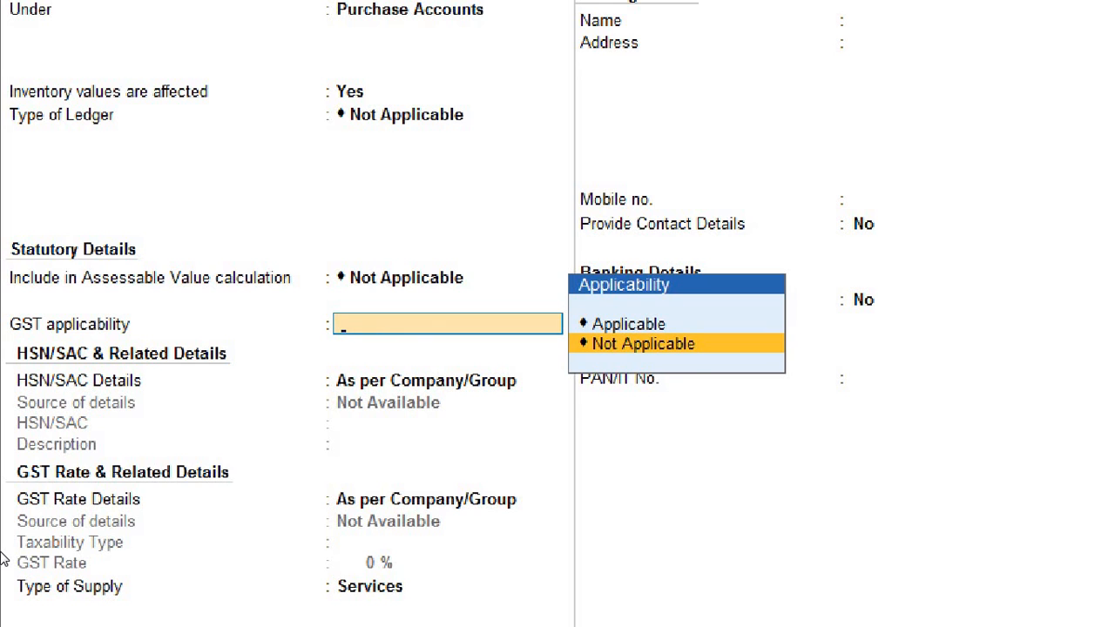
pyautogui.press('Up')
pyautogui.press('Return')
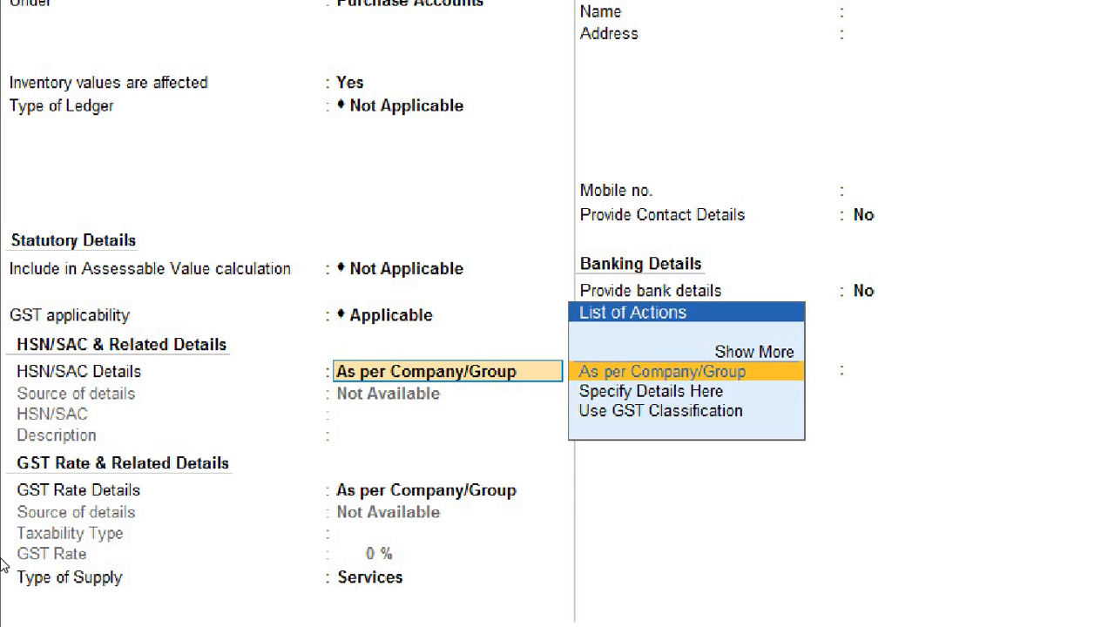
pyautogui.press('Return')
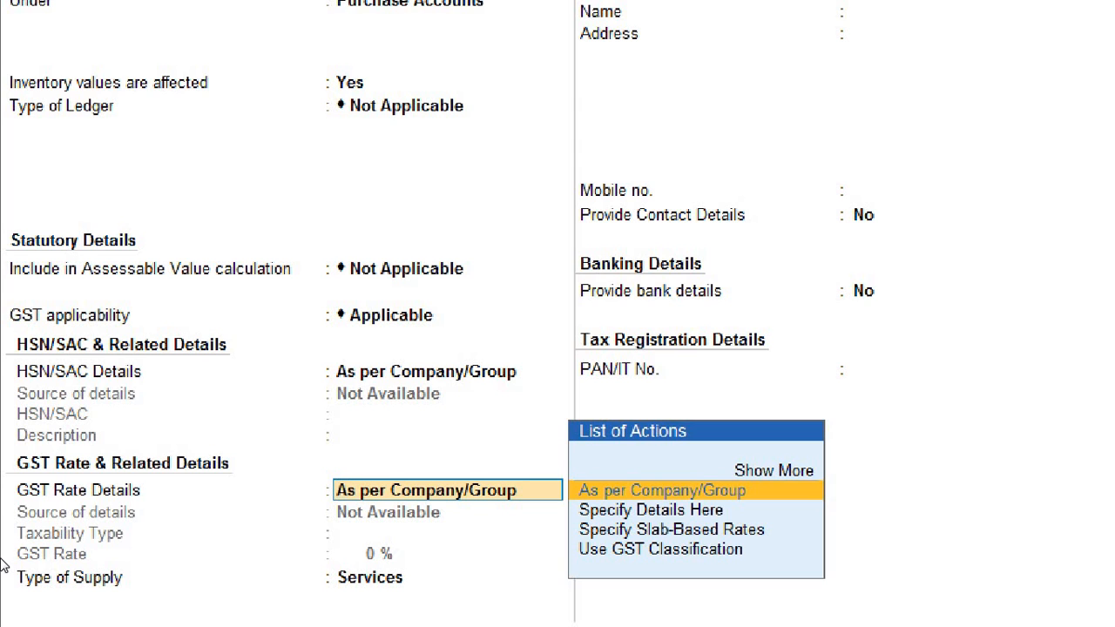
pyautogui.press('Return')
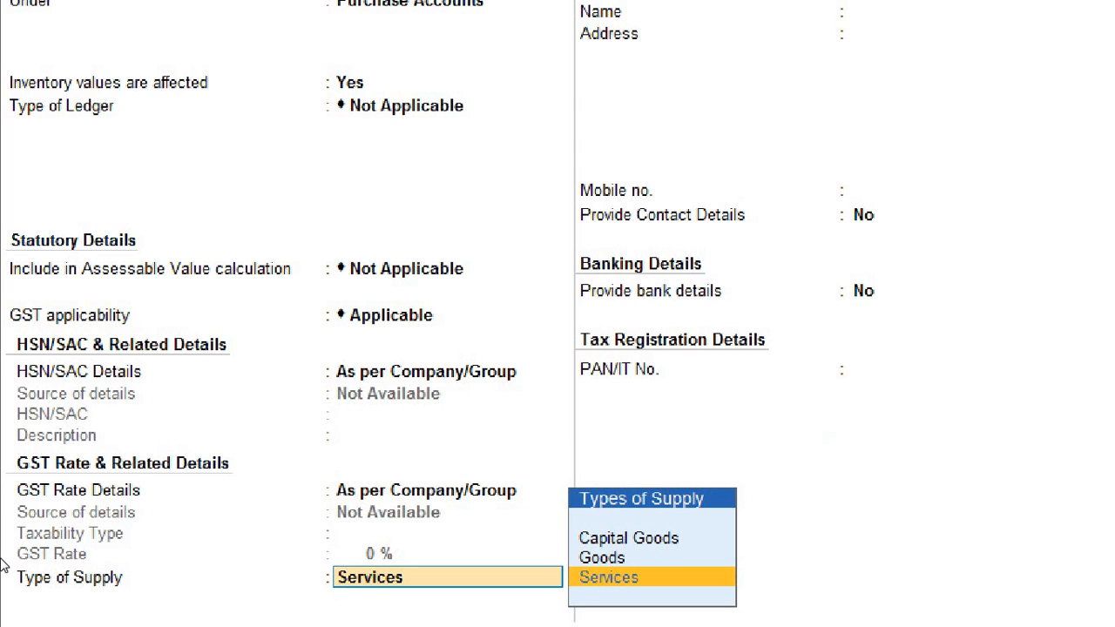
# Step: Set the type of supply to Goods, keep bank details at No and save the Purchase ledger
pyautogui.press('Up')
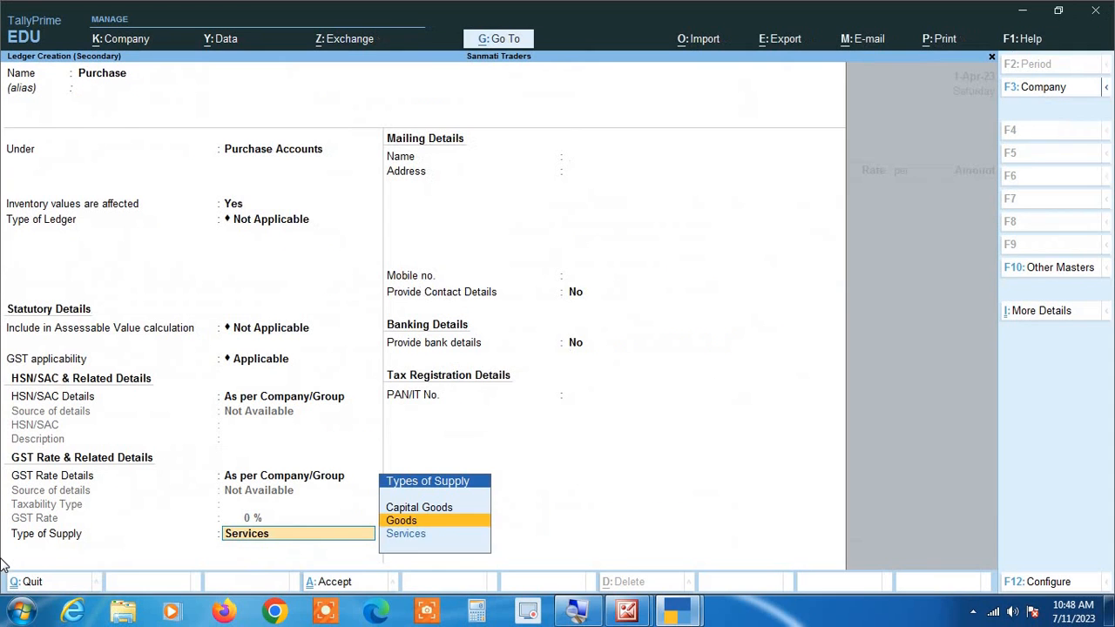
pyautogui.press('Return')
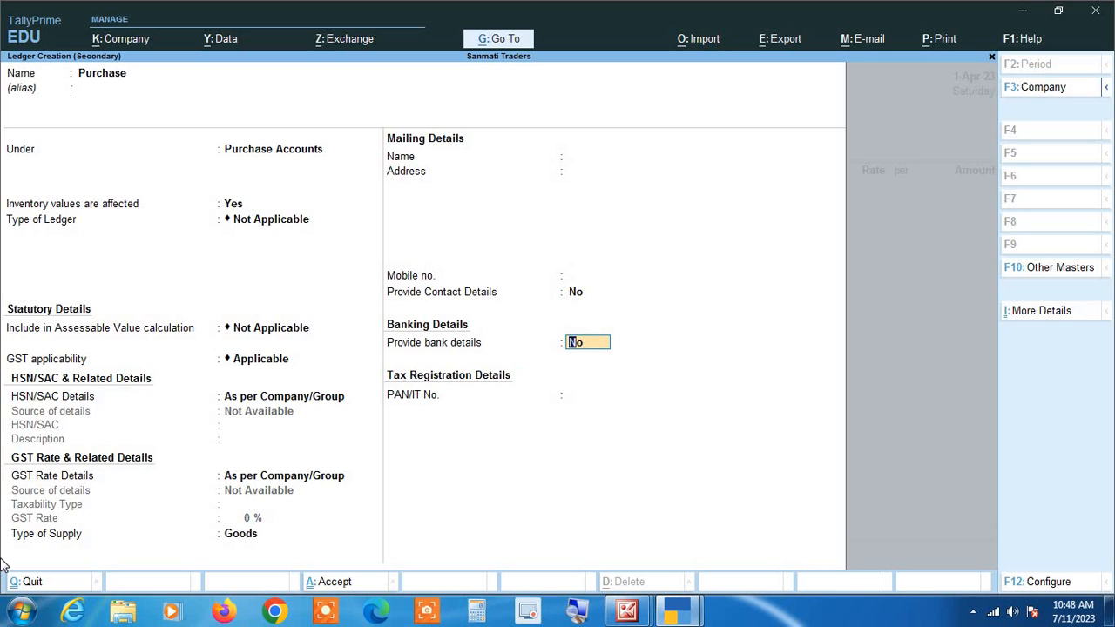
pyautogui.press('Return')
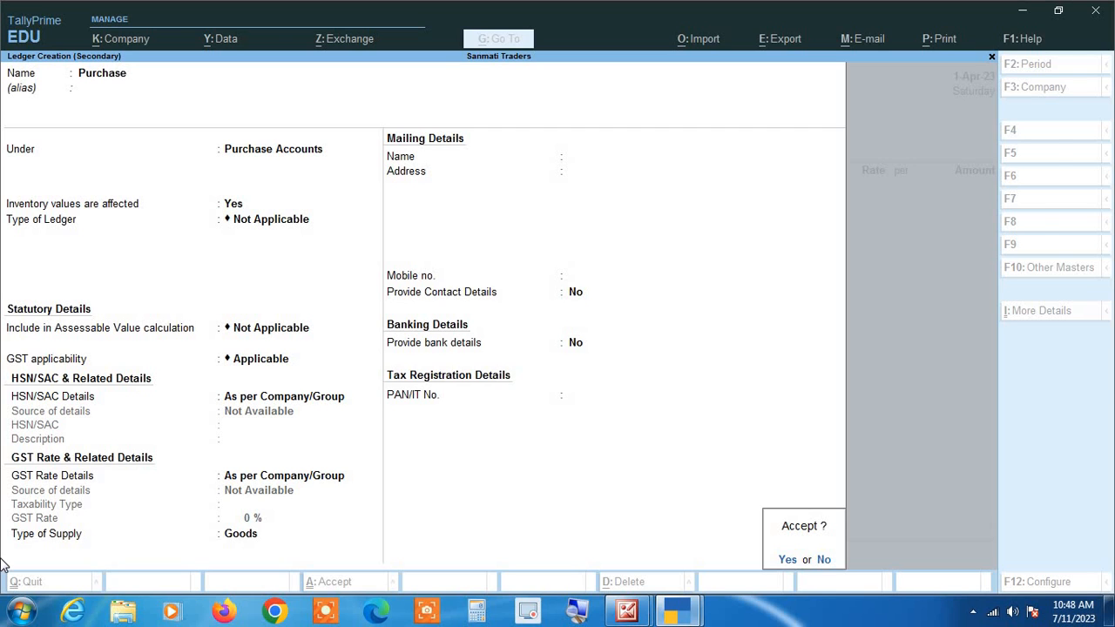
pyautogui.press('Return')
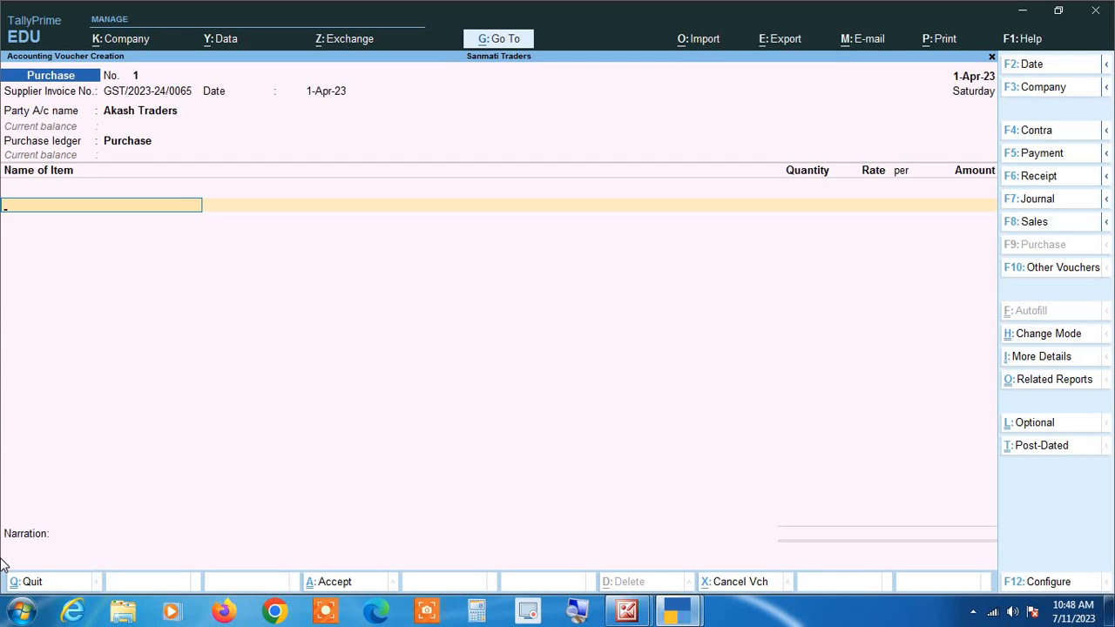
# Step: Check the goods on the tax invoice and start a stock item named Badam without an alias under Primary
pyautogui.hotkey('alt', 'p')
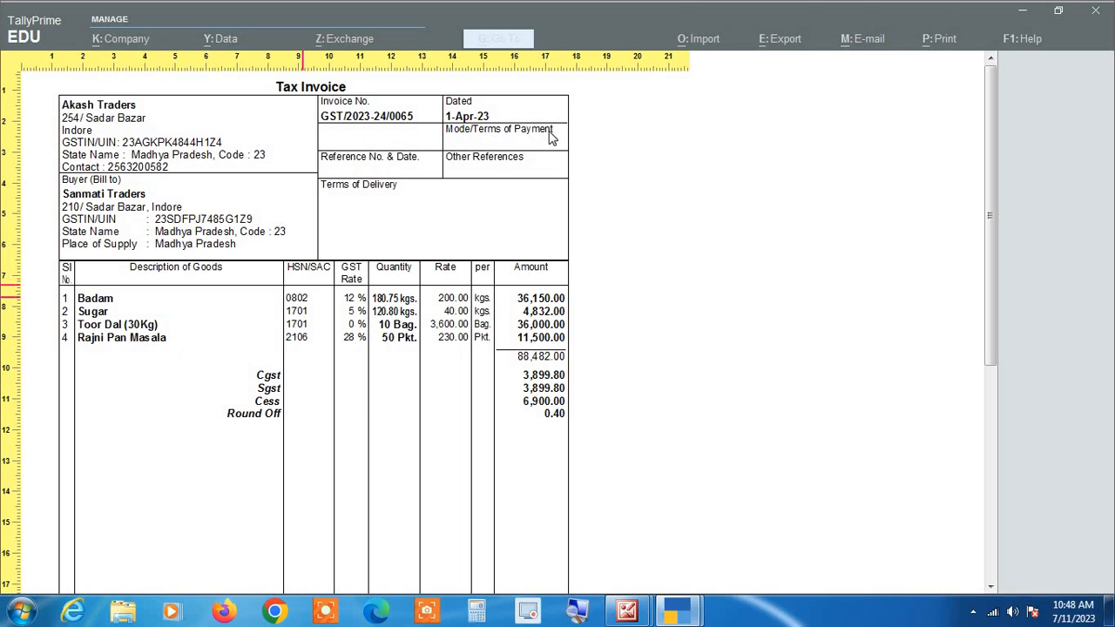
pyautogui.press('Escape')
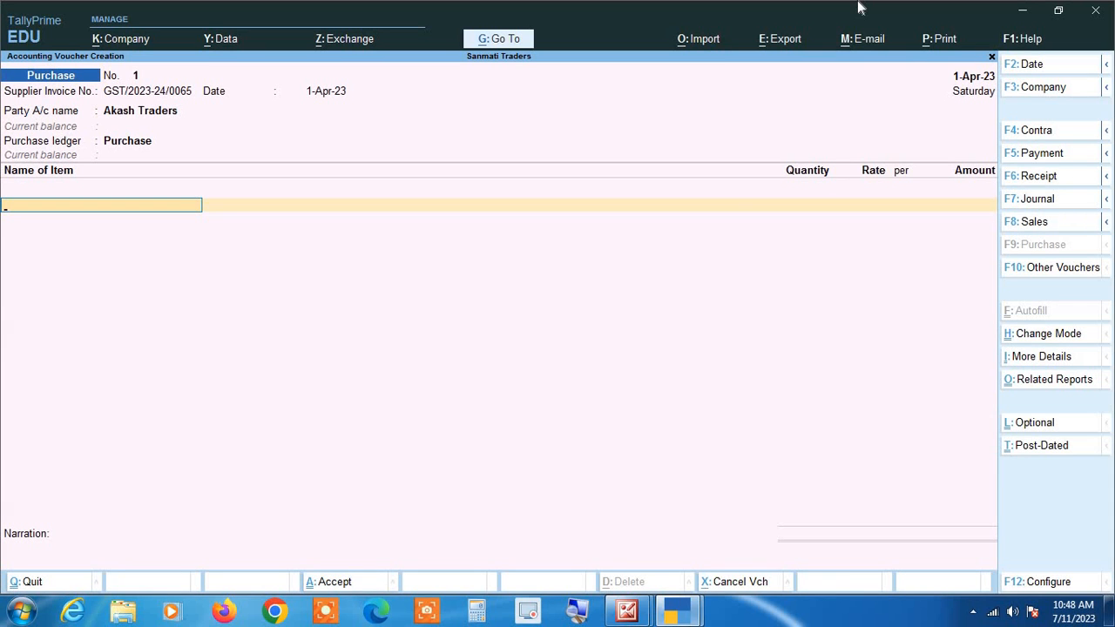
pyautogui.write('A')
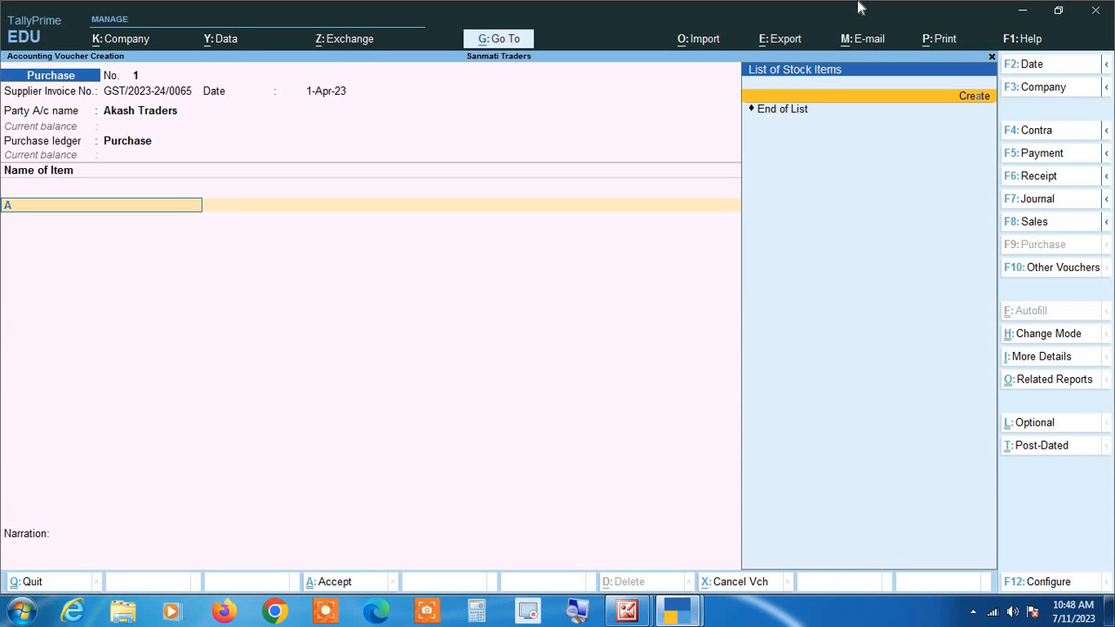
pyautogui.press('BackSpace')
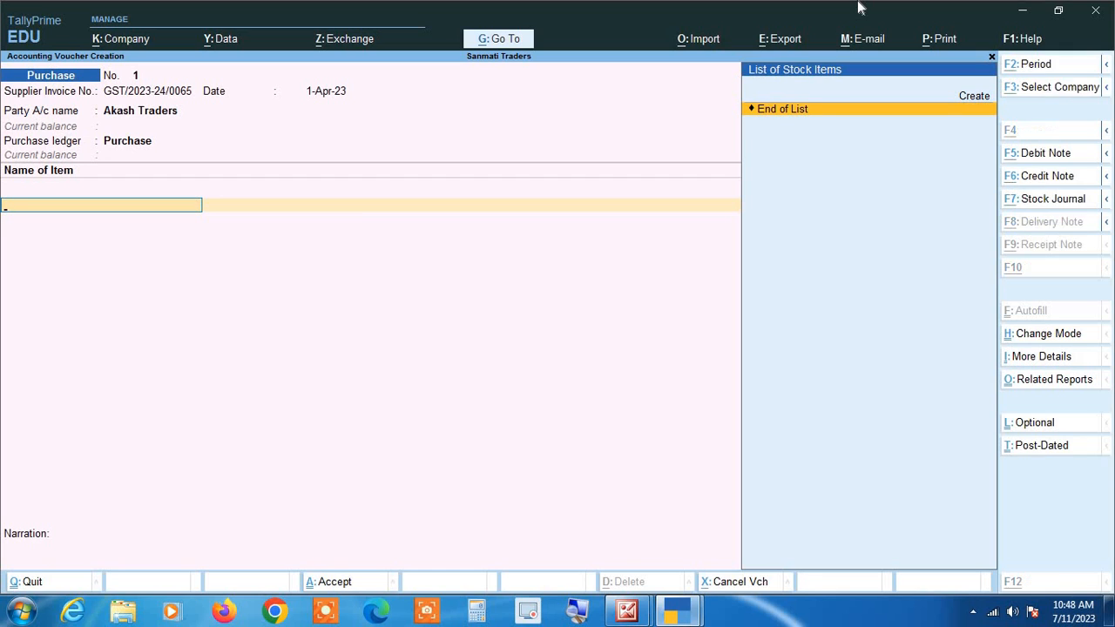
pyautogui.hotkey('alt', 'p')
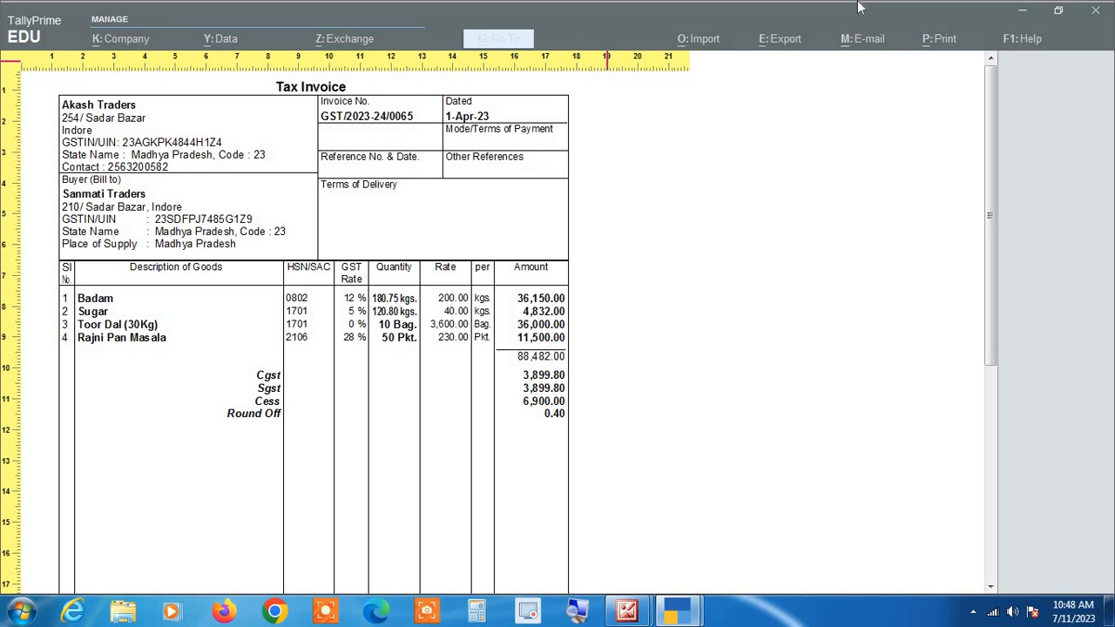
pyautogui.press('Escape')
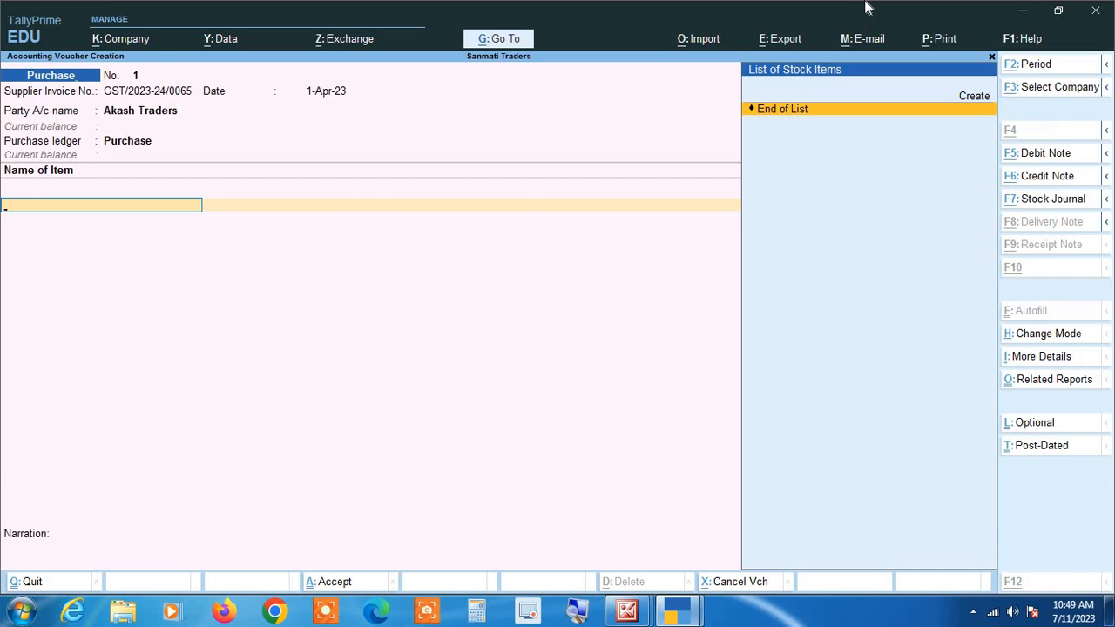
pyautogui.hotkey('alt', 'c')
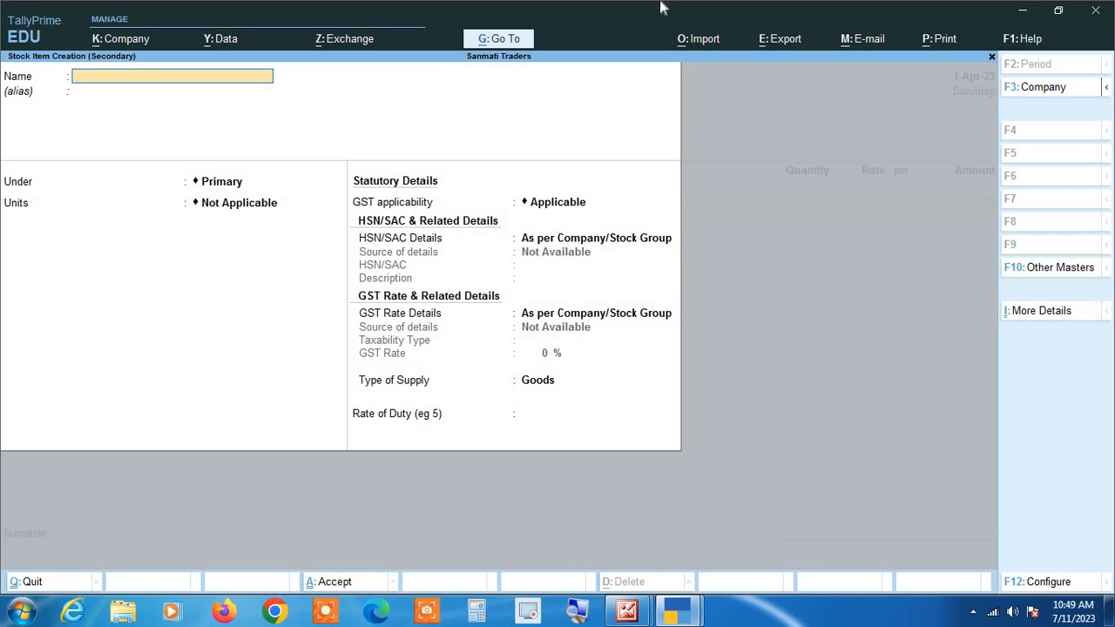
pyautogui.write('Badam')
pyautogui.press('Return')
pyautogui.press('Return')
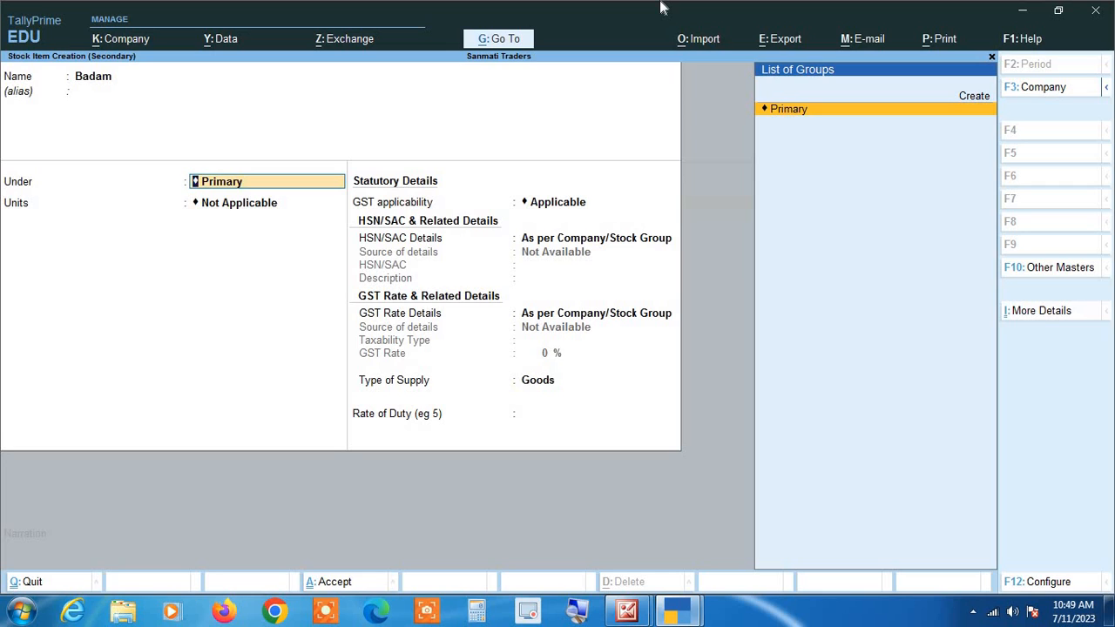
pyautogui.press('Return')
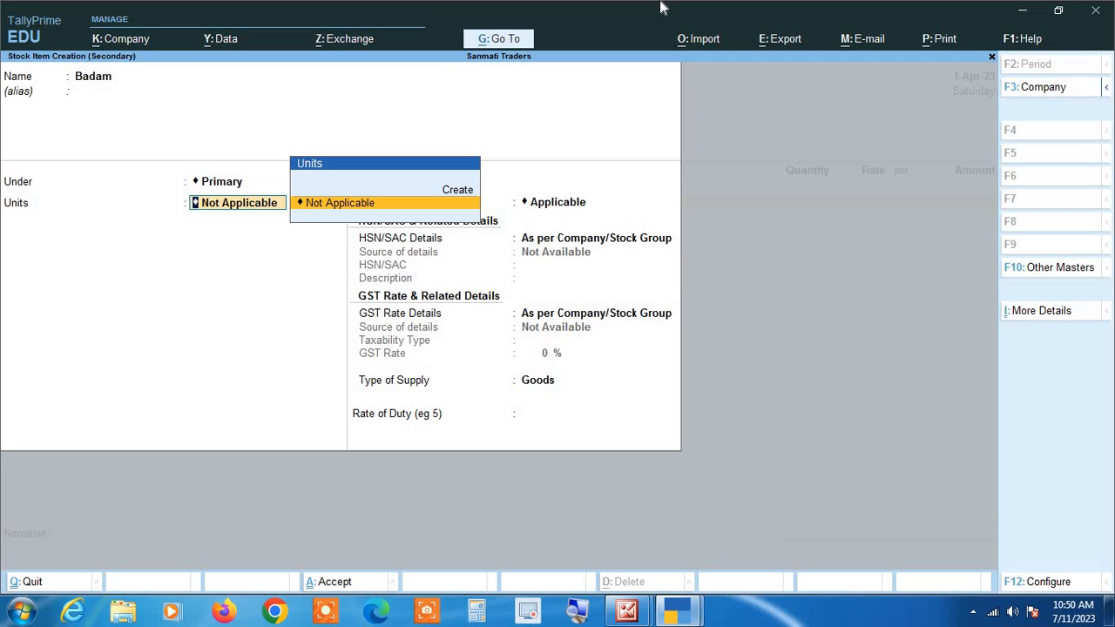
# Step: Start a new simple unit for Badam with the symbol Kgs. and no formal name
pyautogui.hotkey('alt', 'c')
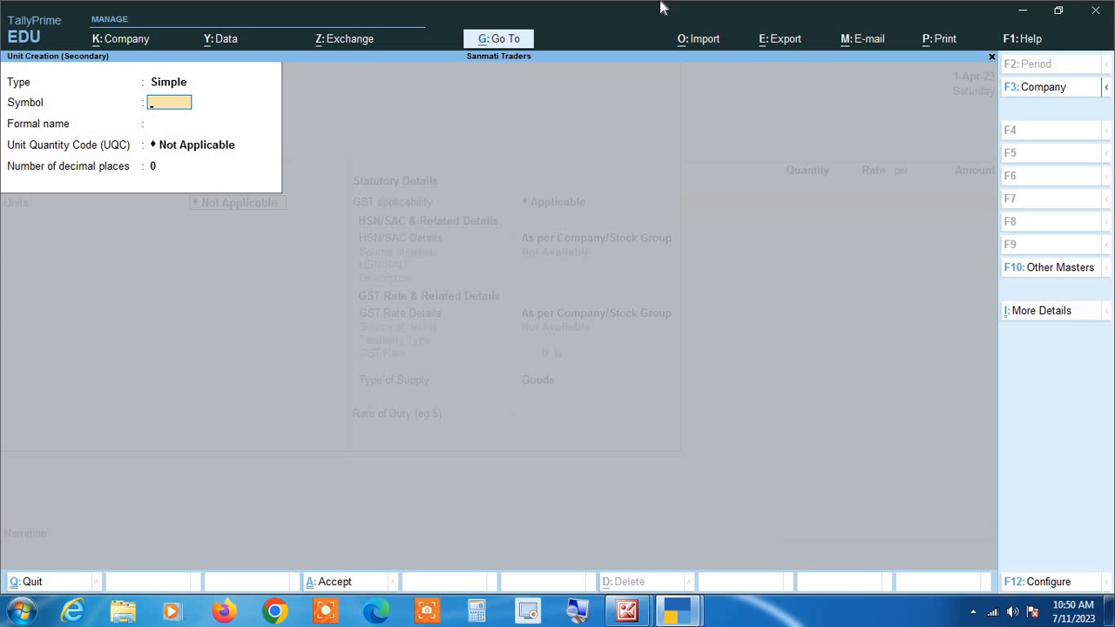
pyautogui.write('k')
pyautogui.press('BackSpace')
pyautogui.write('Kgs')
pyautogui.press('Return')
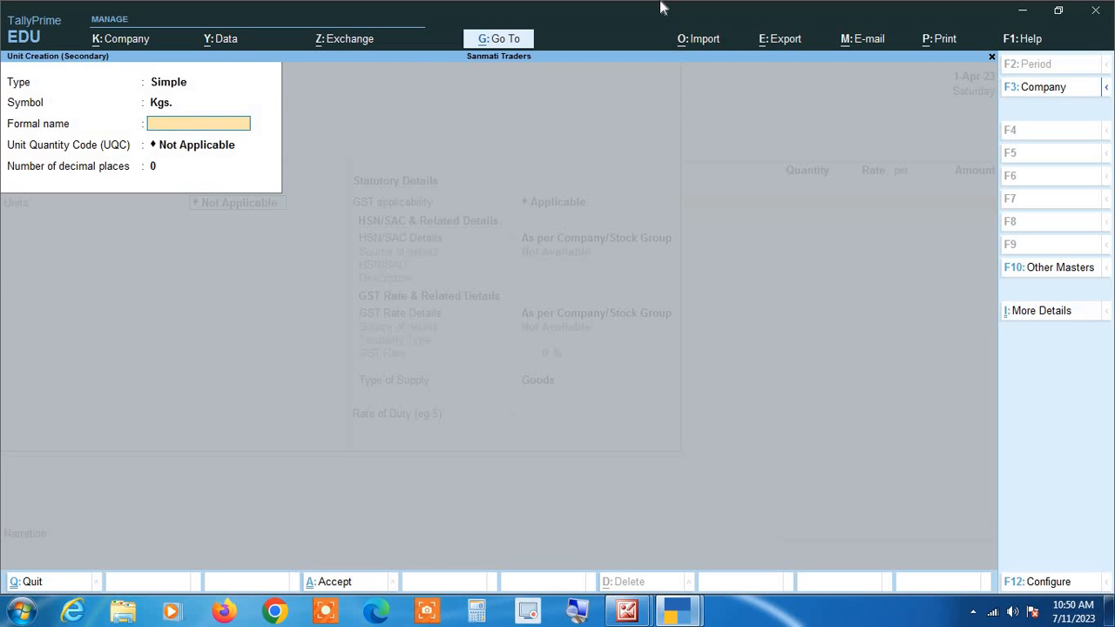
pyautogui.press('Return')
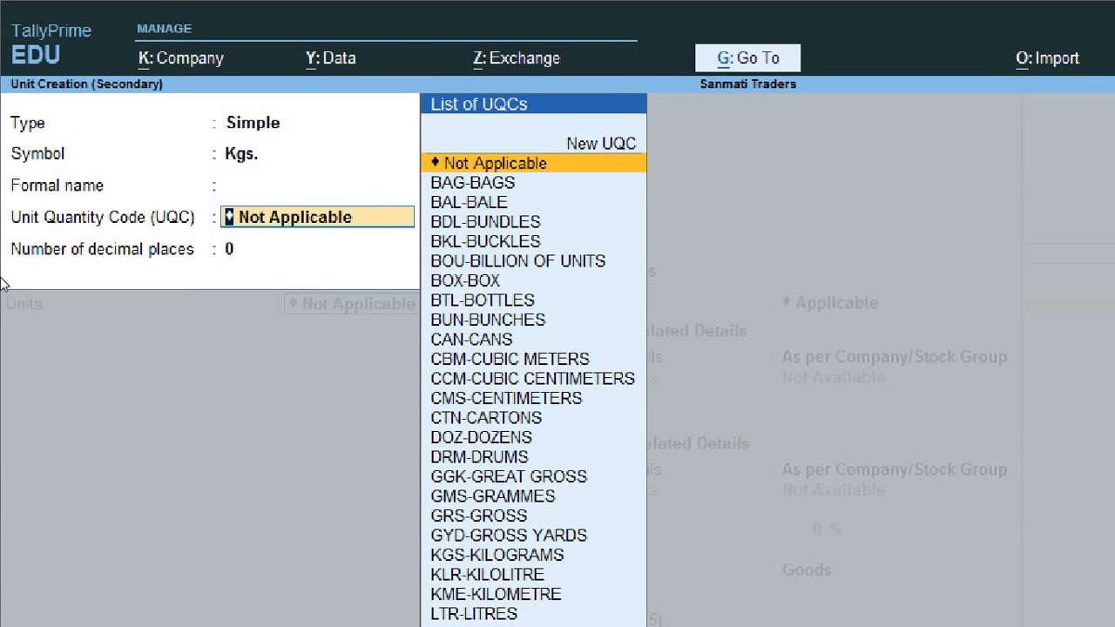
# Step: Set the unit quantity code to KGS-KILOGRAMS with 2 decimal places and save the unit
pyautogui.write('kg')
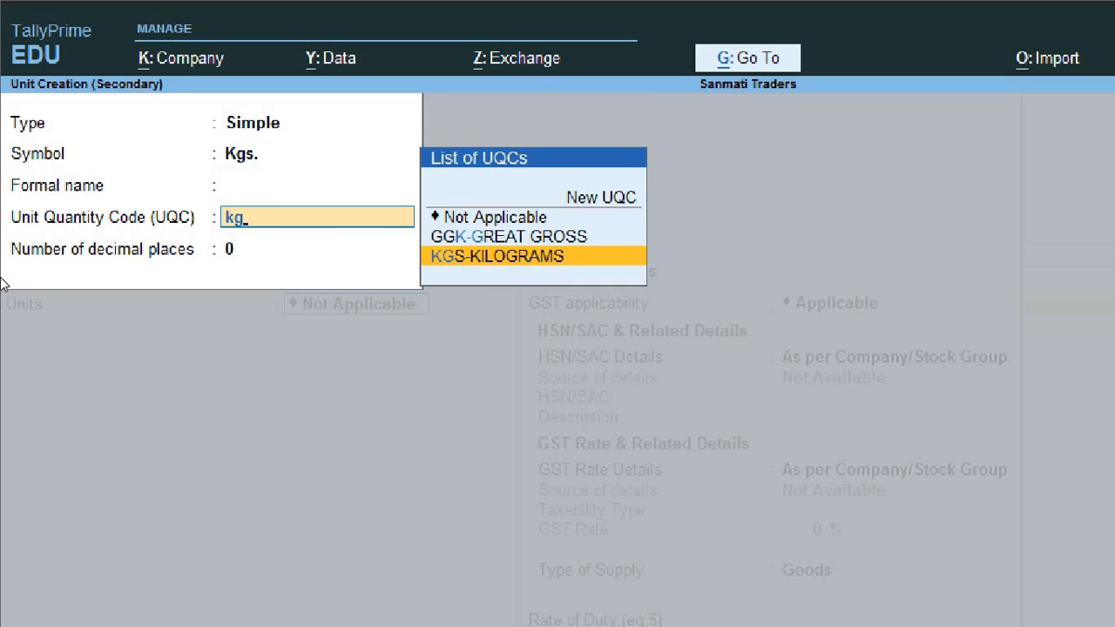
pyautogui.press('Return')
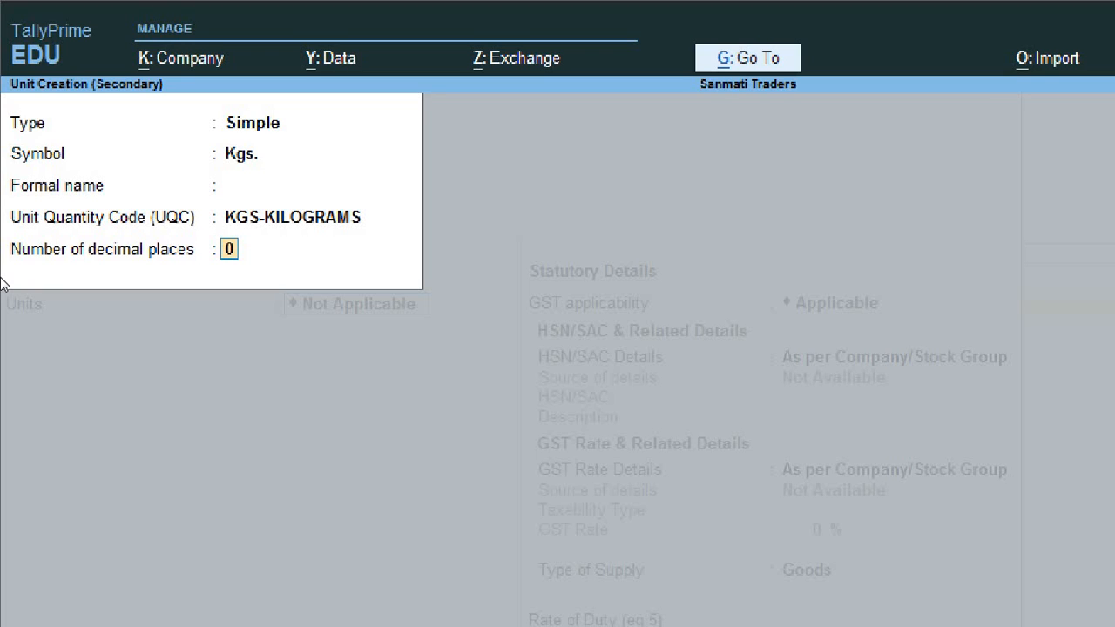
pyautogui.write('2')
pyautogui.press('Return')
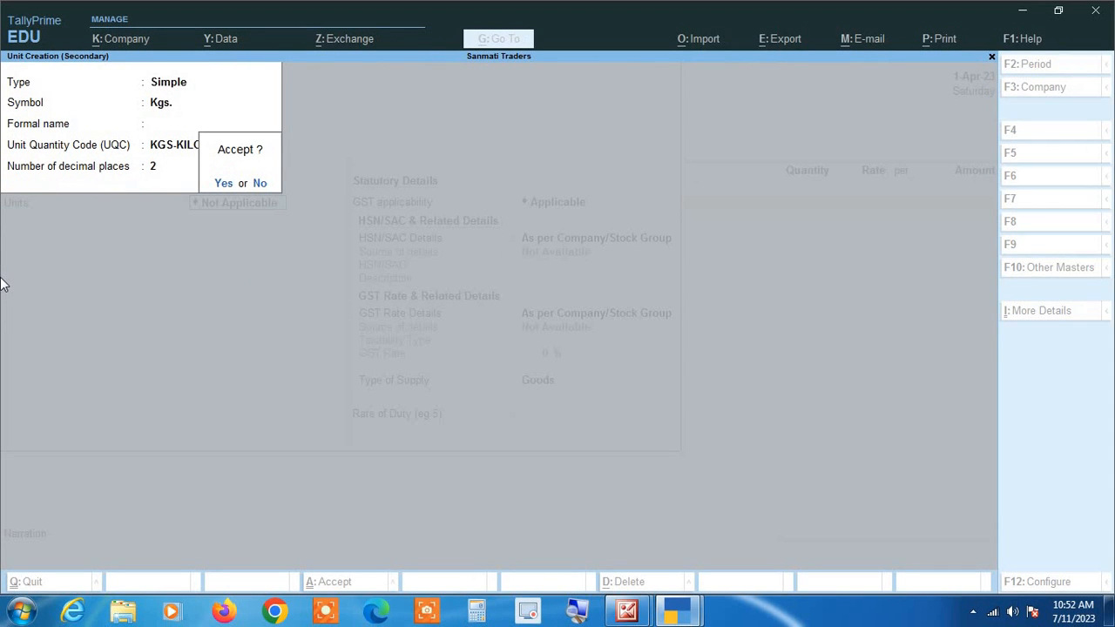
pyautogui.press('Return')
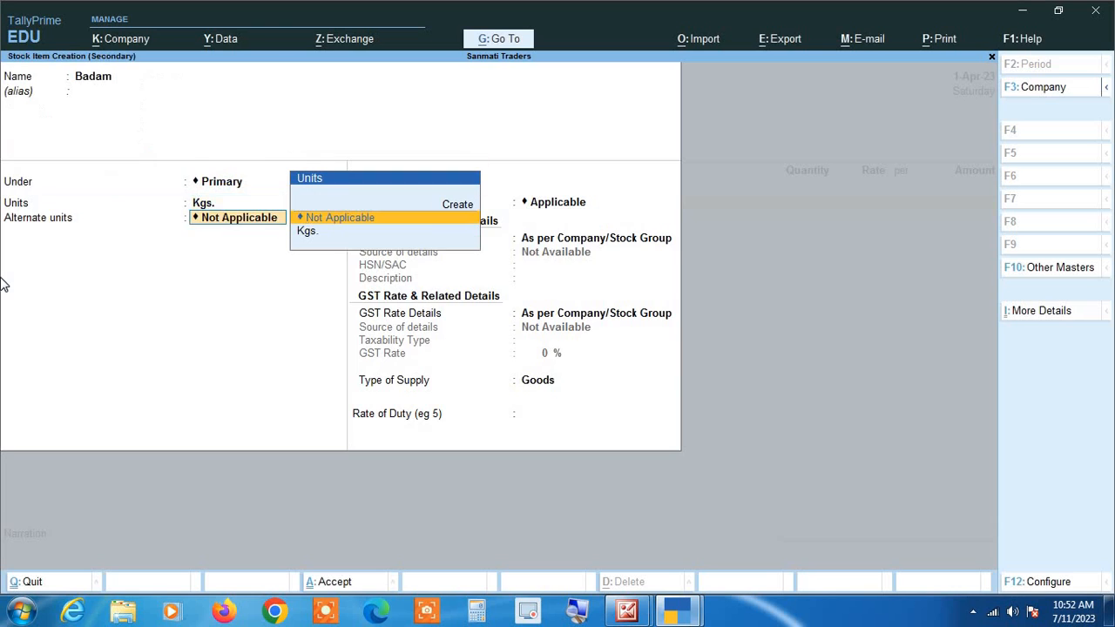
# Step: Keep Kgs. as Badam's unit and leave the alternate units as Not Applicable
pyautogui.press('Up')
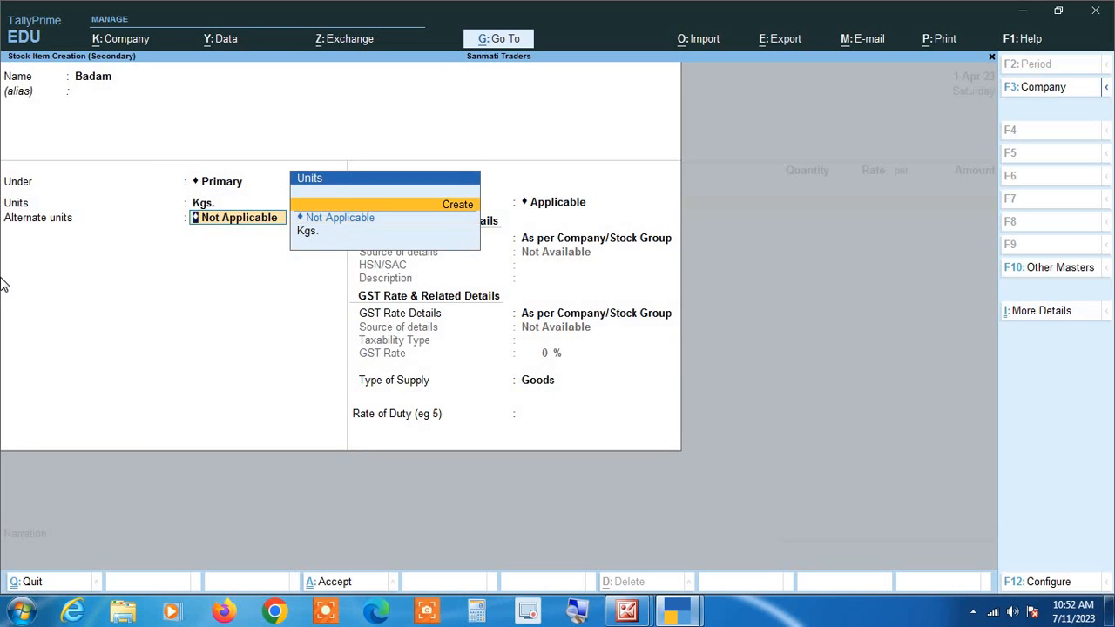
pyautogui.press('BackSpace')
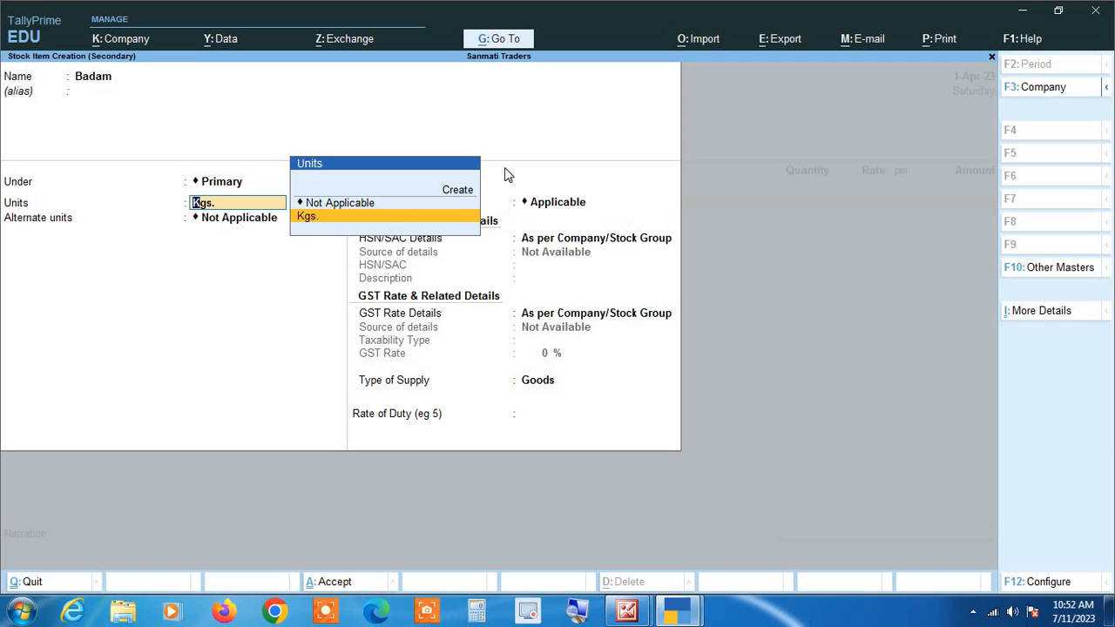
pyautogui.press('Return')
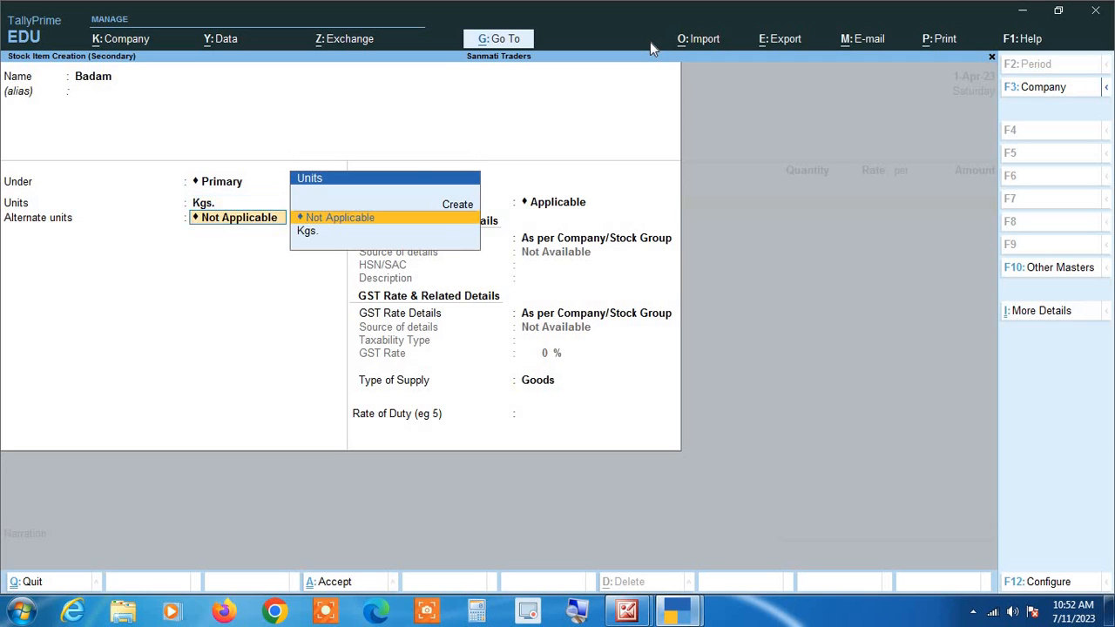
pyautogui.press('Return')
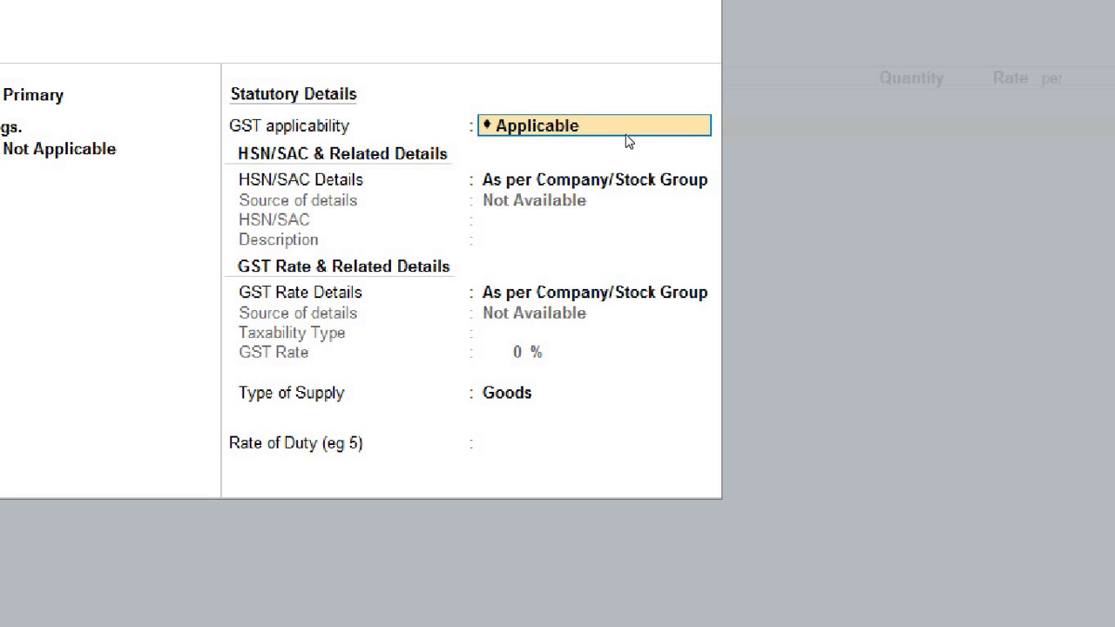
# Step: Set the GST applicability of the Badam stock item to Applicable
pyautogui.press('BackSpace')
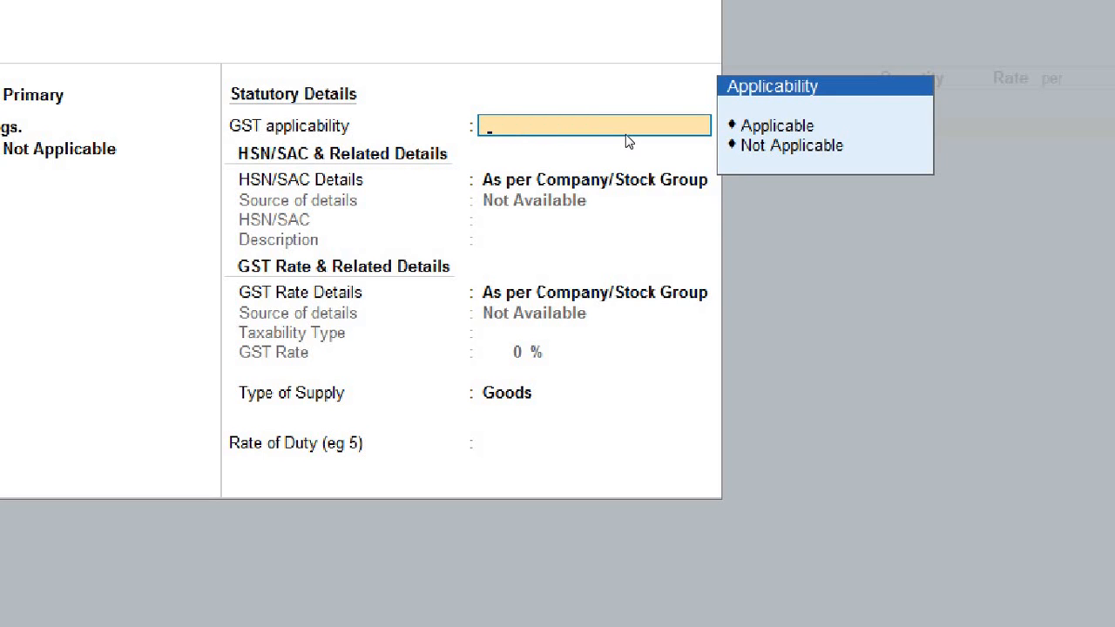
pyautogui.press('Down')
pyautogui.press('Down')
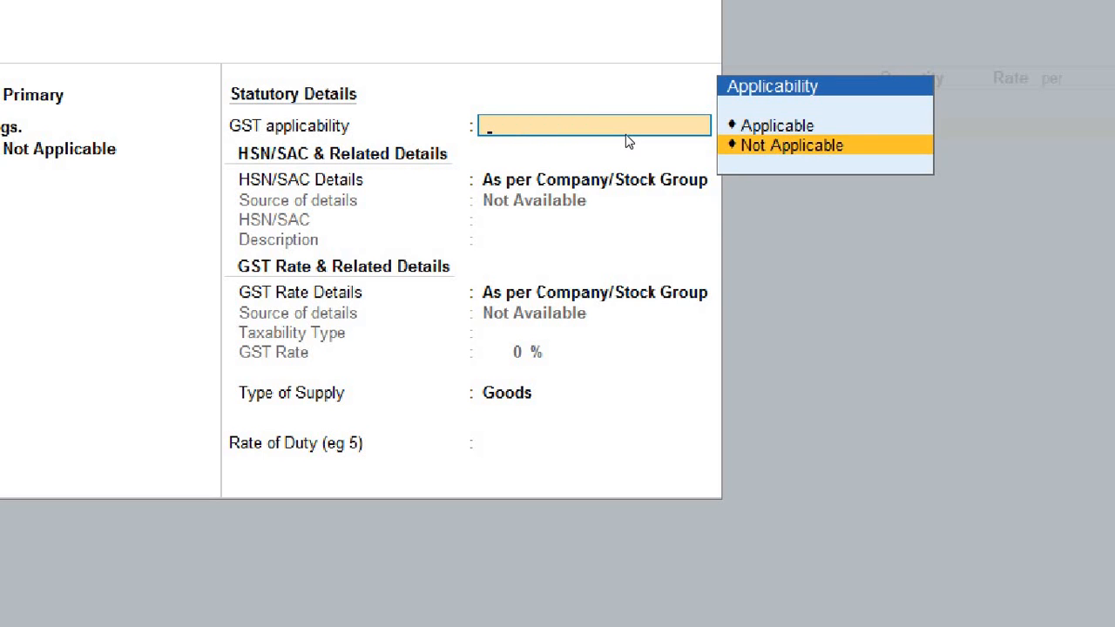
pyautogui.press('Up')
pyautogui.press('Return')
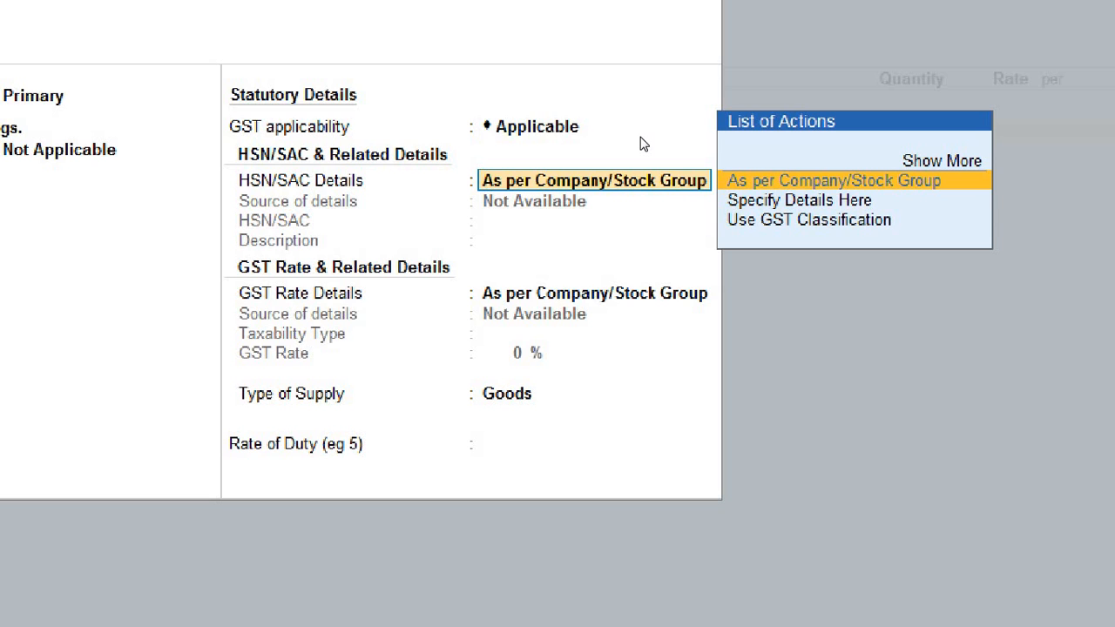
# Step: Set Badam's HSN/SAC details to Specify Details Here
pyautogui.press('Down')
pyautogui.press('Down')
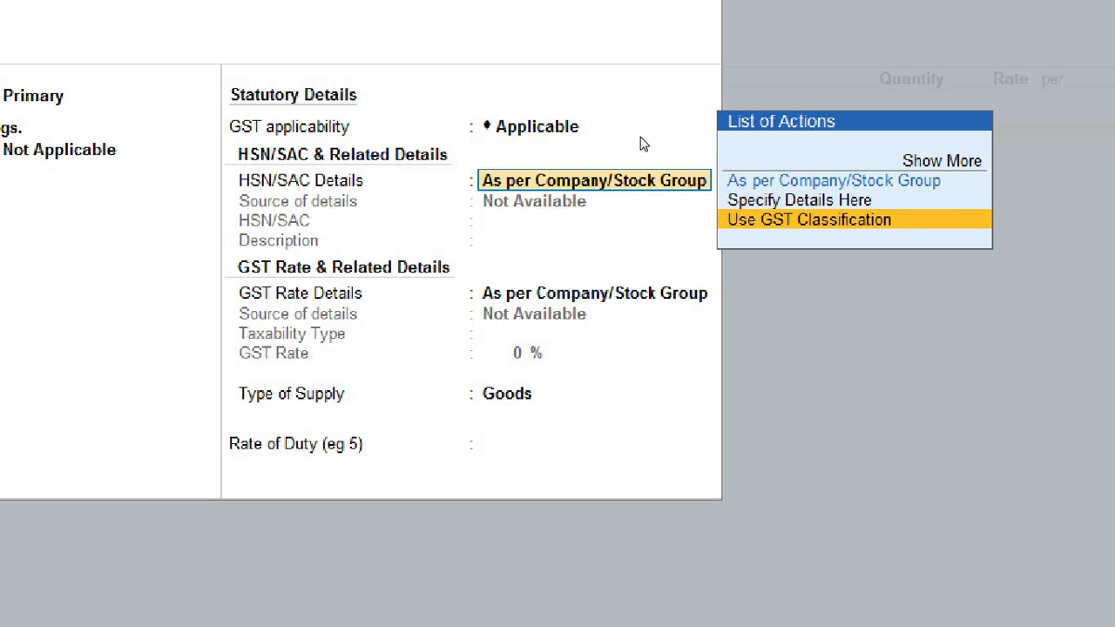
pyautogui.press('Up')
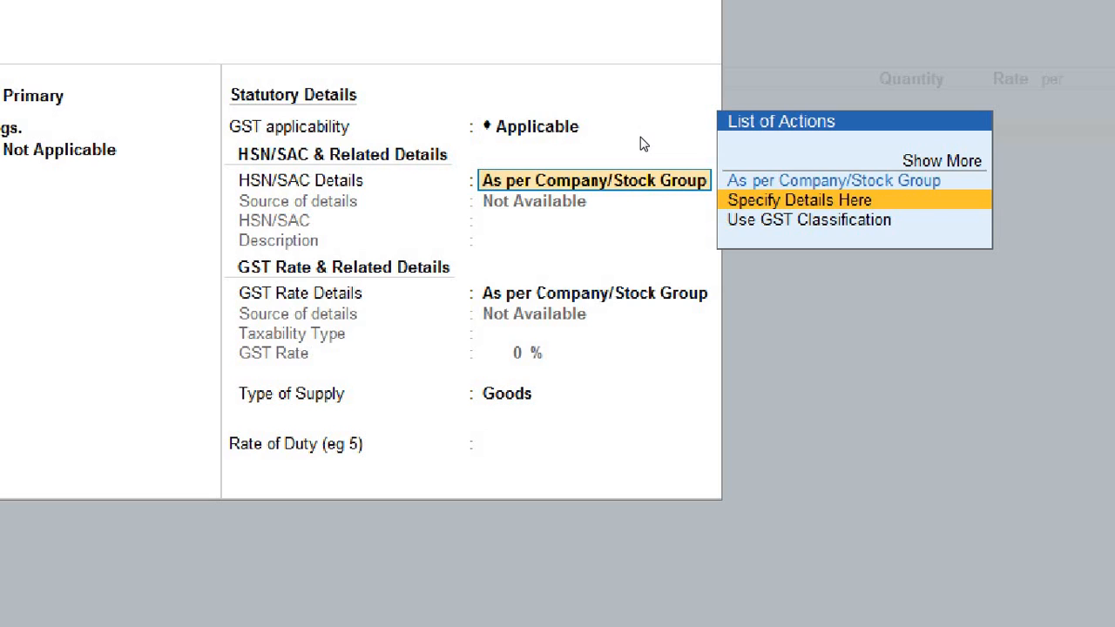
pyautogui.press('Up')
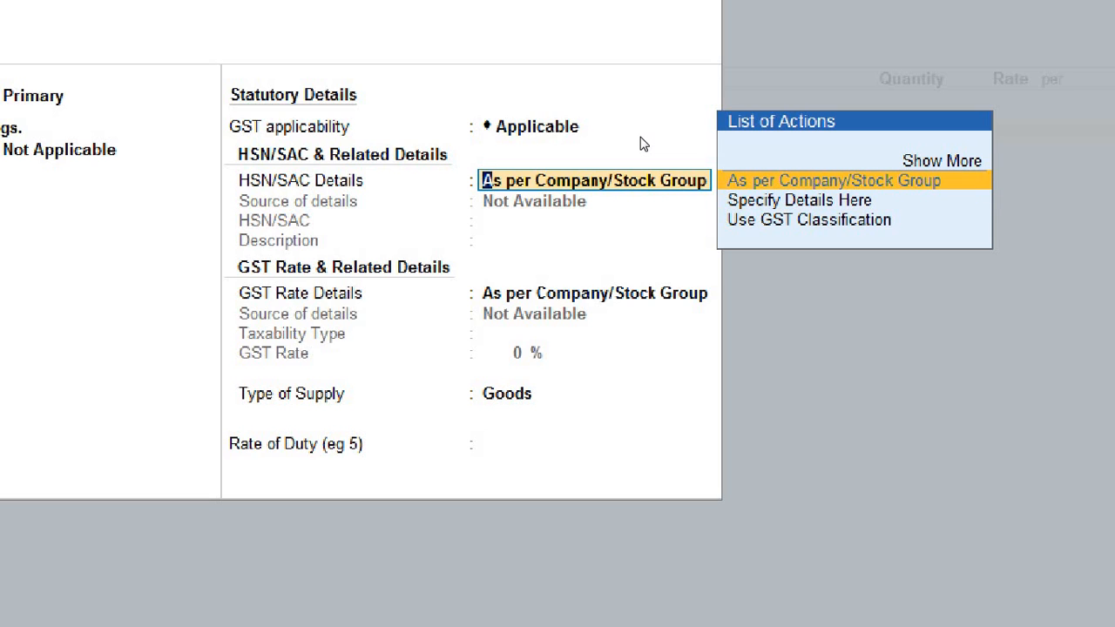
pyautogui.press('Down')
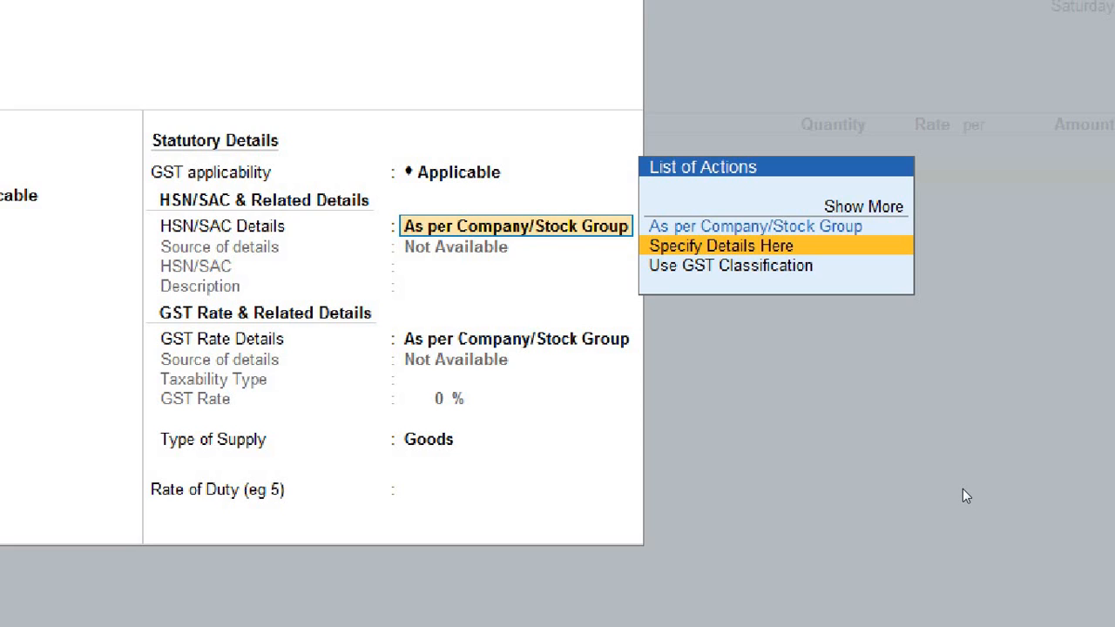
pyautogui.press('Return')
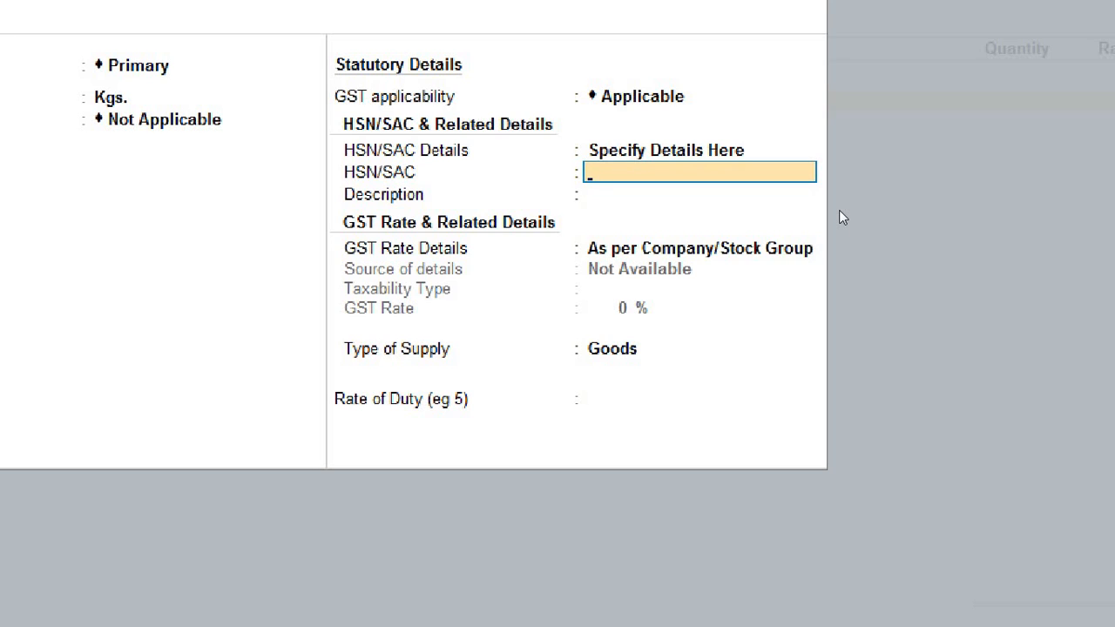
# Step: Enter 0802 as Badam's HSN/SAC code and leave its description blank
pyautogui.write('0802')
pyautogui.press('Return')
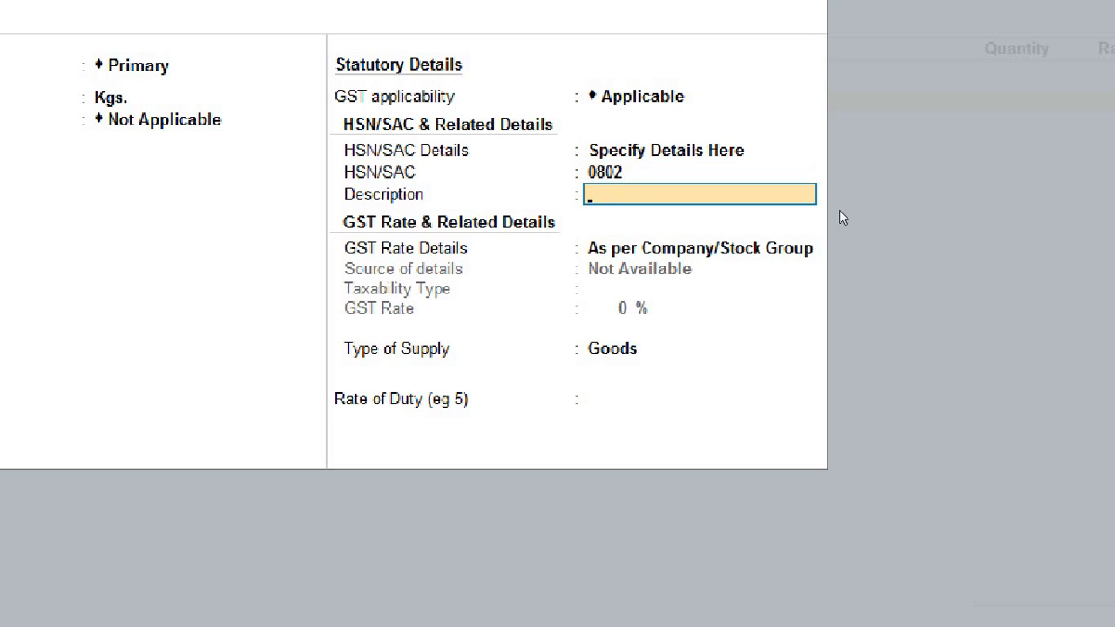
pyautogui.press('BackSpace')
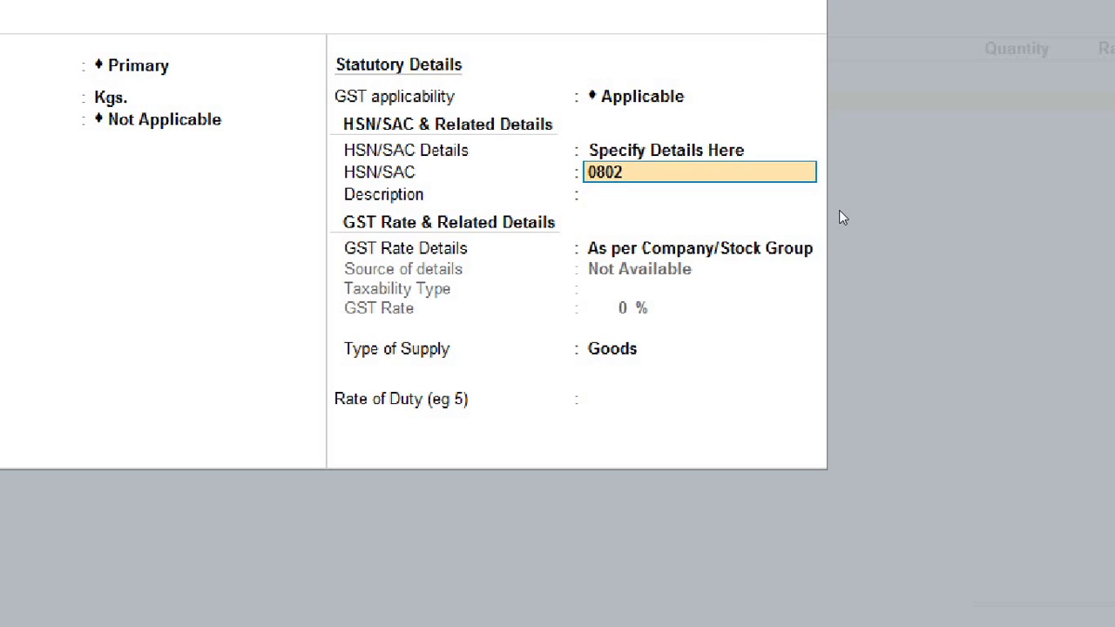
pyautogui.press('Return')
pyautogui.press('Return')
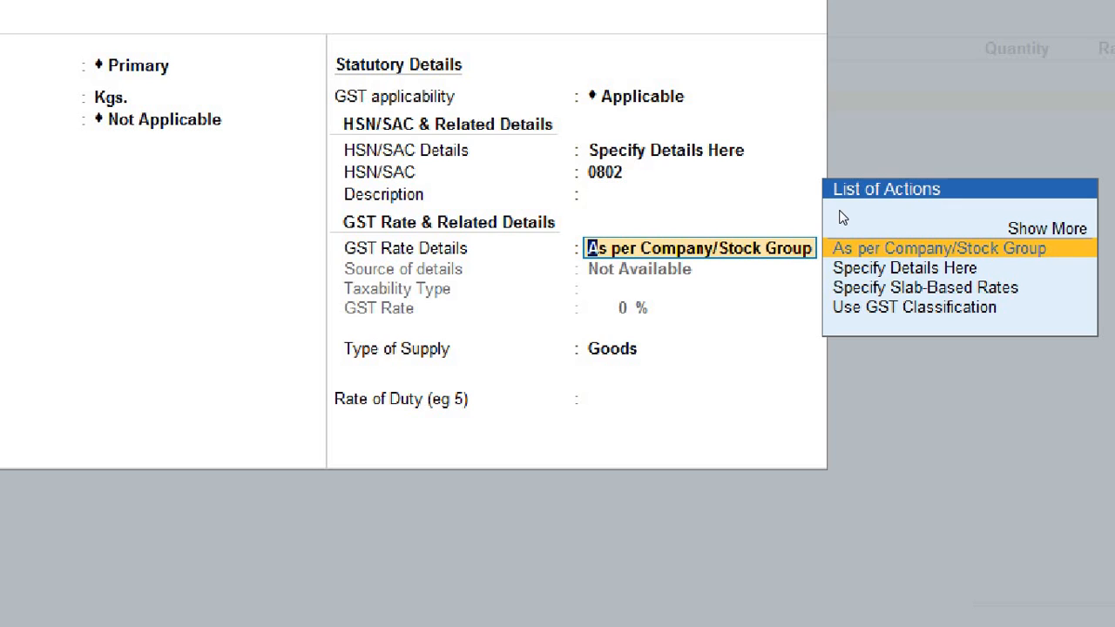
# Step: Set Badam's GST rate details to Specify Details Here and the taxability type to Taxable
pyautogui.press('Down')
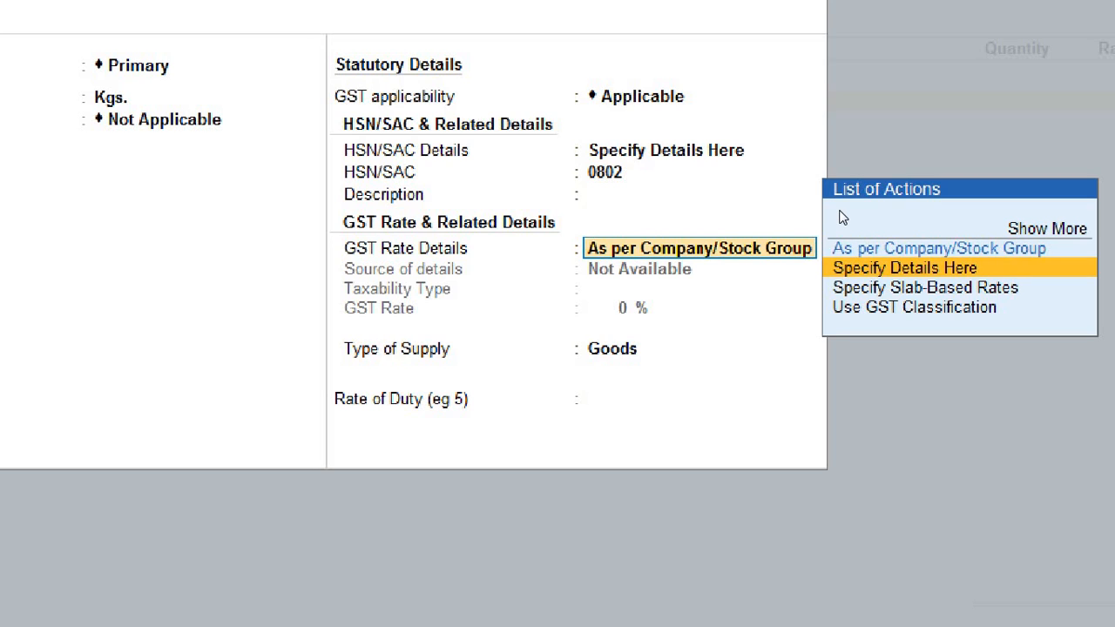
pyautogui.press('Return')
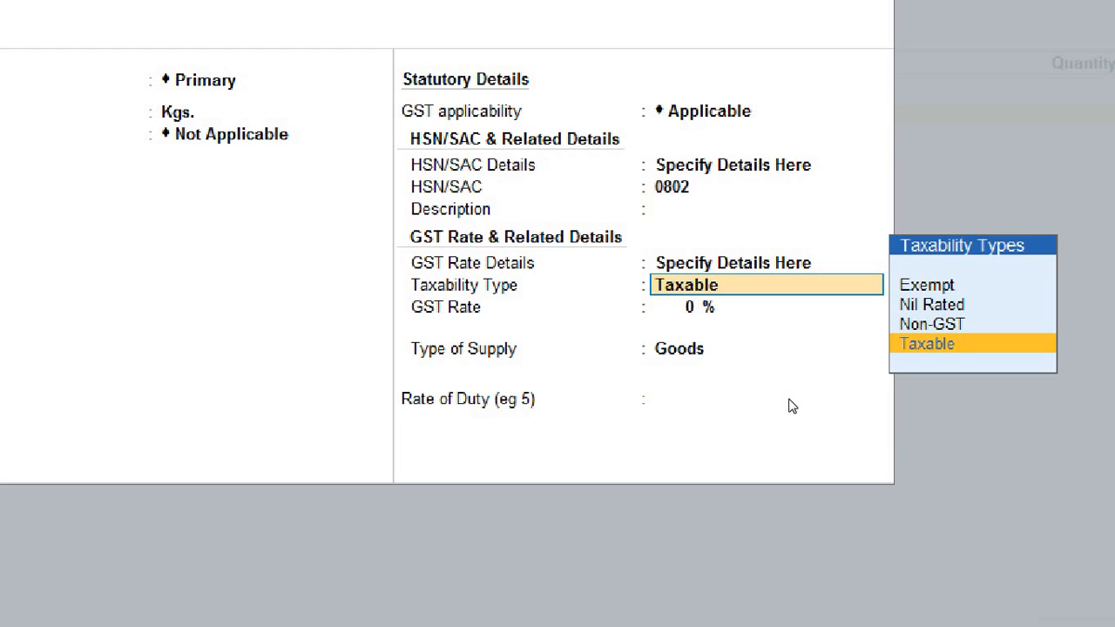
pyautogui.press('Up')
pyautogui.press('Up')
pyautogui.press('Up')
pyautogui.press('Down')
pyautogui.press('Down')
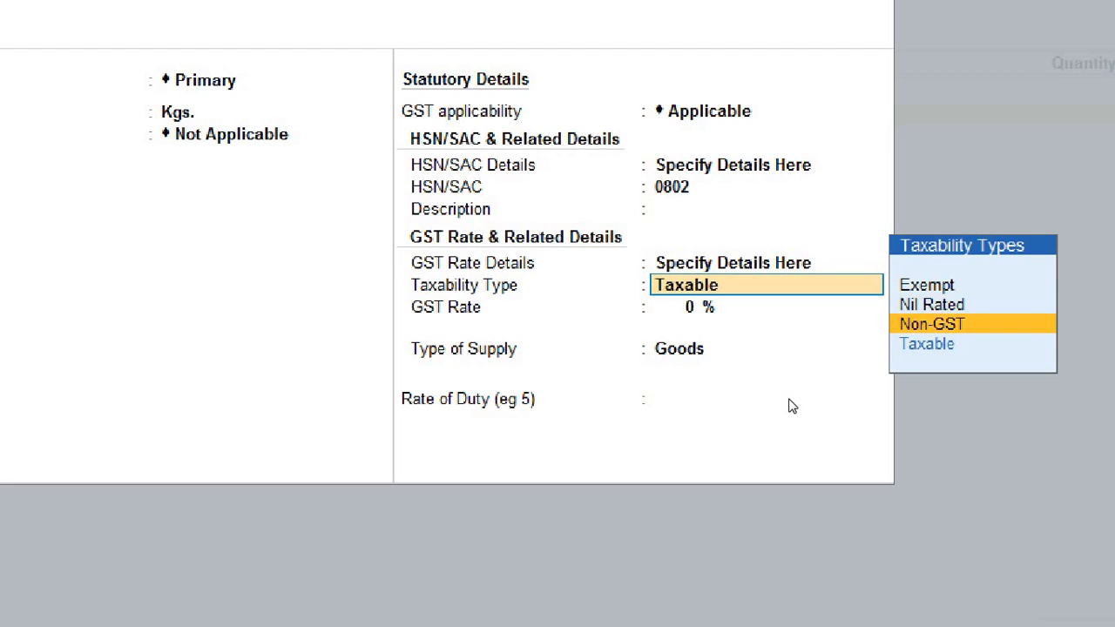
pyautogui.press('Down')
pyautogui.press('Up')
pyautogui.press('Up')
pyautogui.press('Up')
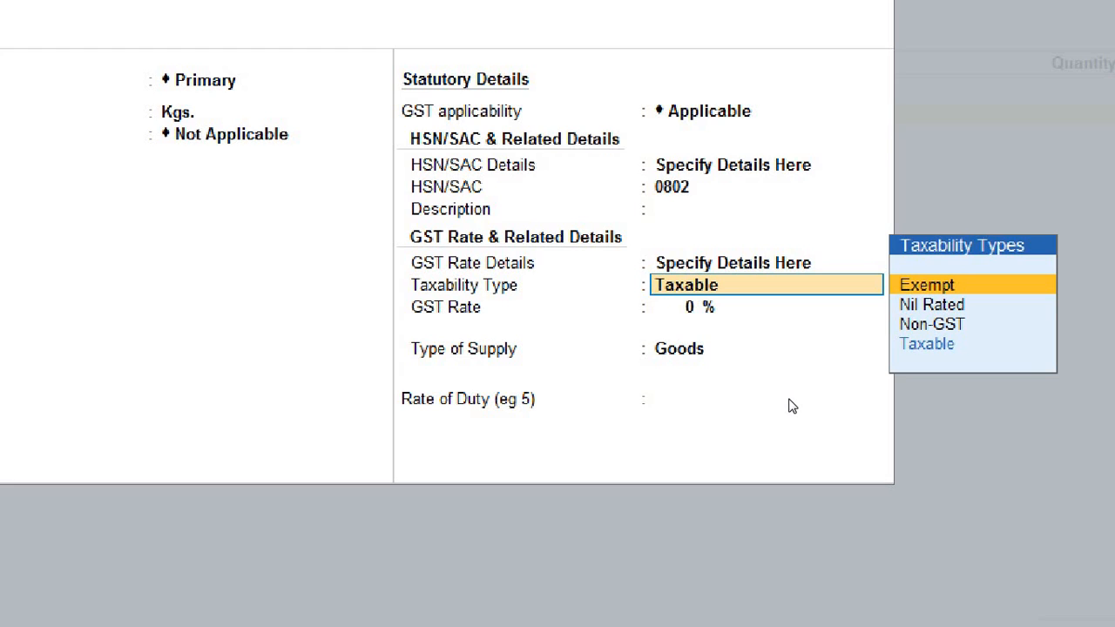
pyautogui.press('Down')
pyautogui.press('Down')
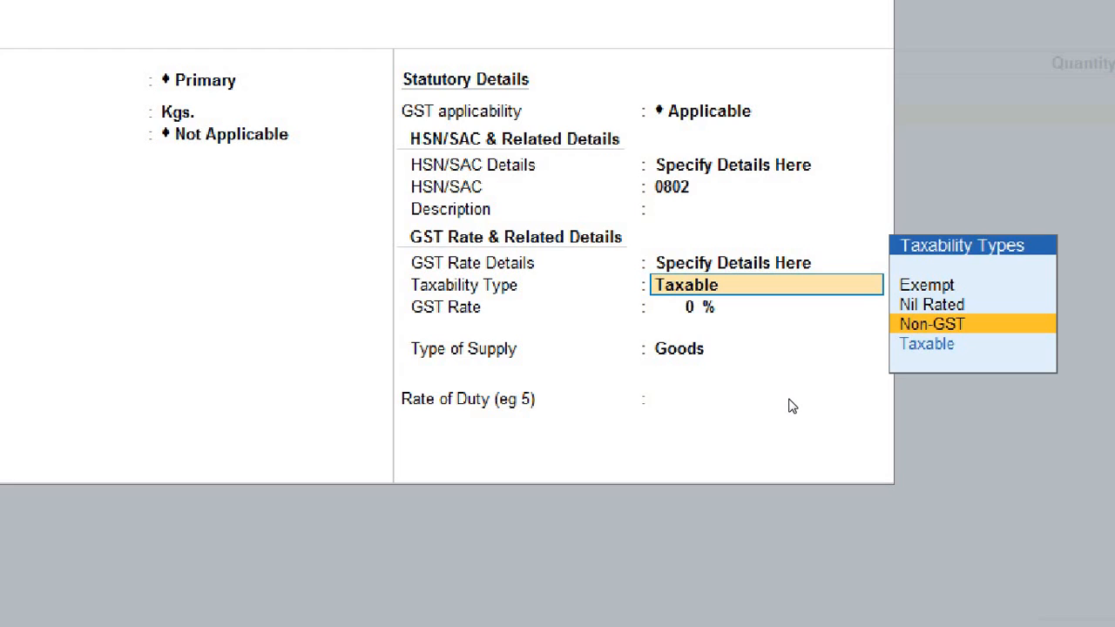
pyautogui.press('Down')
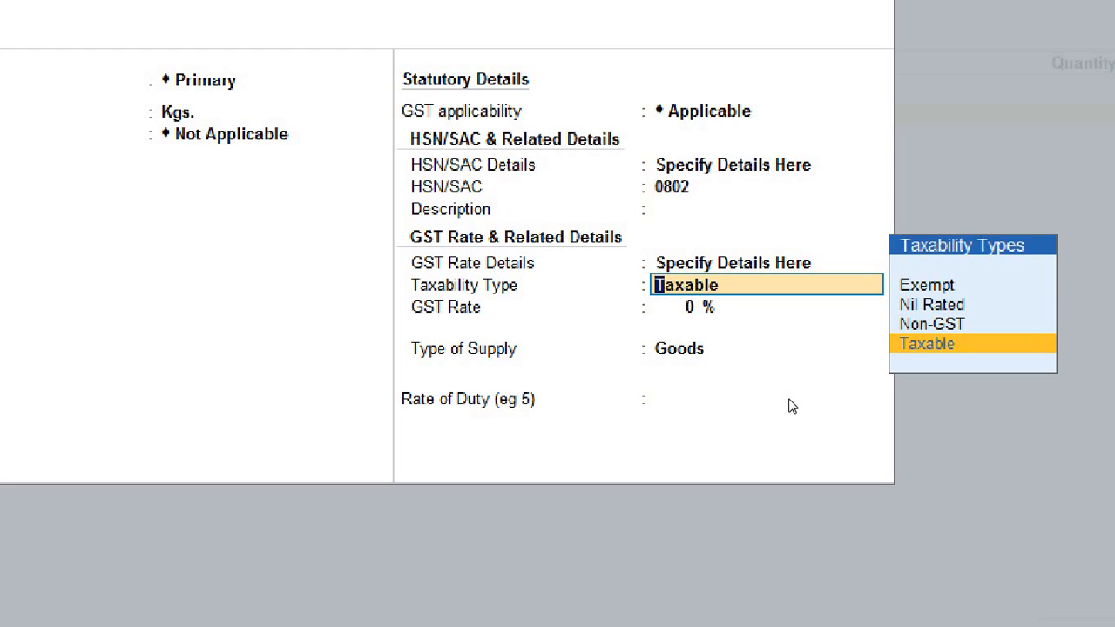
pyautogui.press('Return')
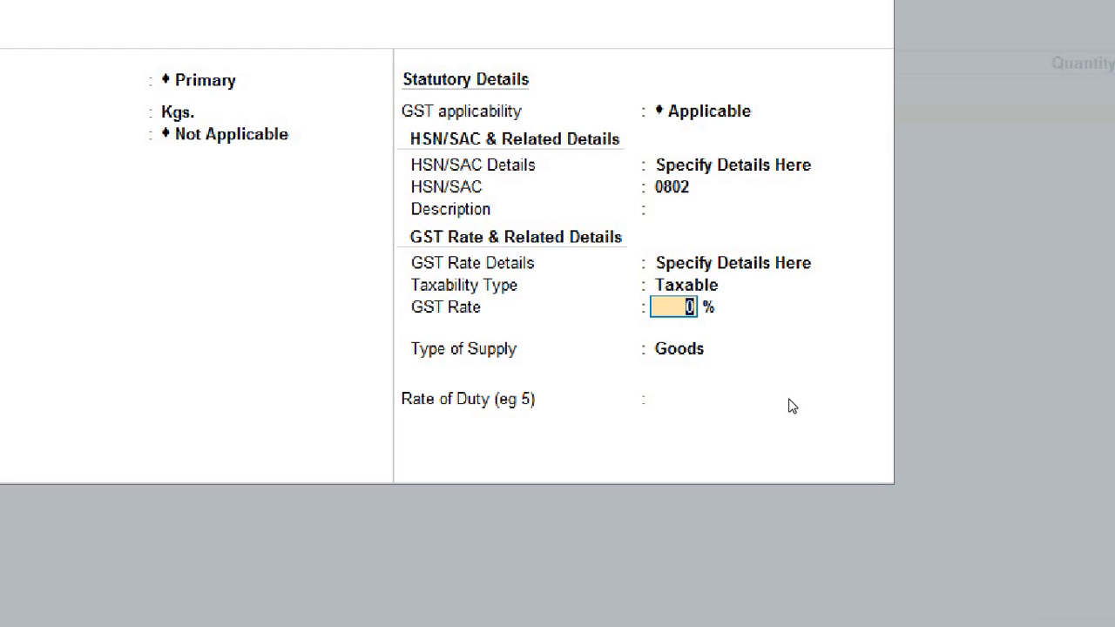
# Step: Set the GST rate to 12 %, keep the type of supply as Goods without a rate of duty, and save Badam
pyautogui.write('12')
pyautogui.press('Return')
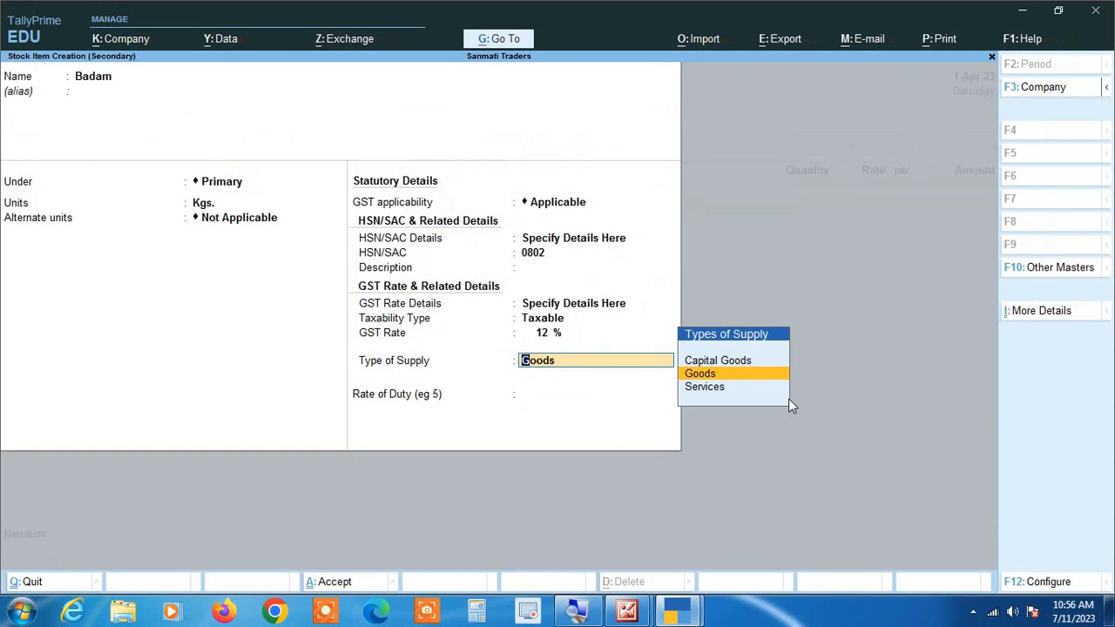
pyautogui.press('Return')
pyautogui.press('Return')
pyautogui.press('Return')
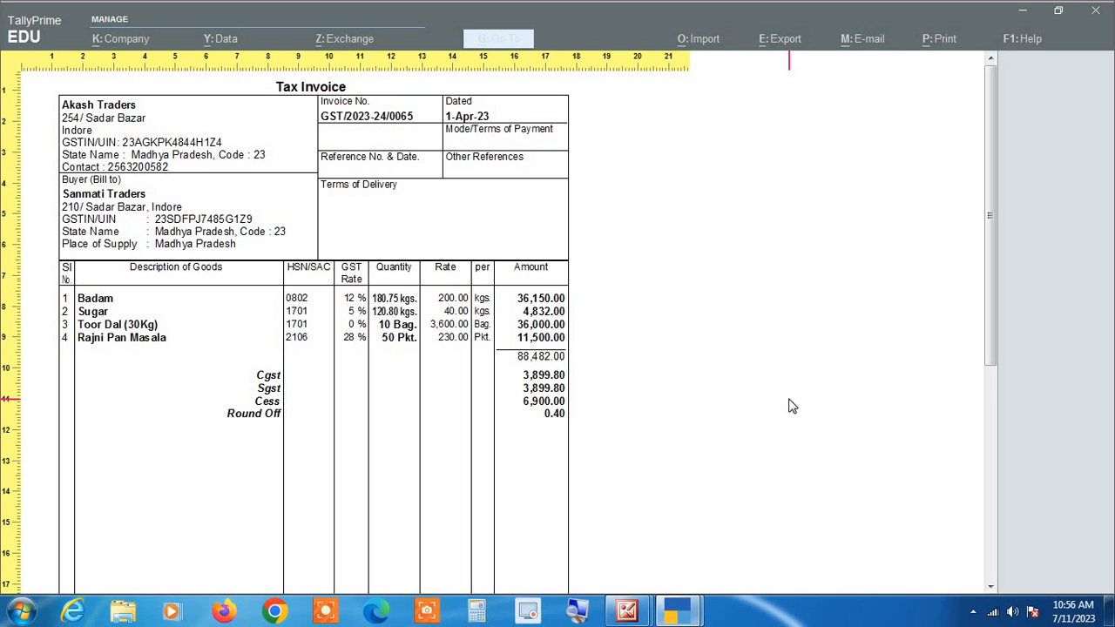
# Step: Following the tax invoice, enter a quantity of 180.75 Kgs. at a rate of 200 for Badam in the purchase voucher
pyautogui.press('Escape')
pyautogui.write('180.75')
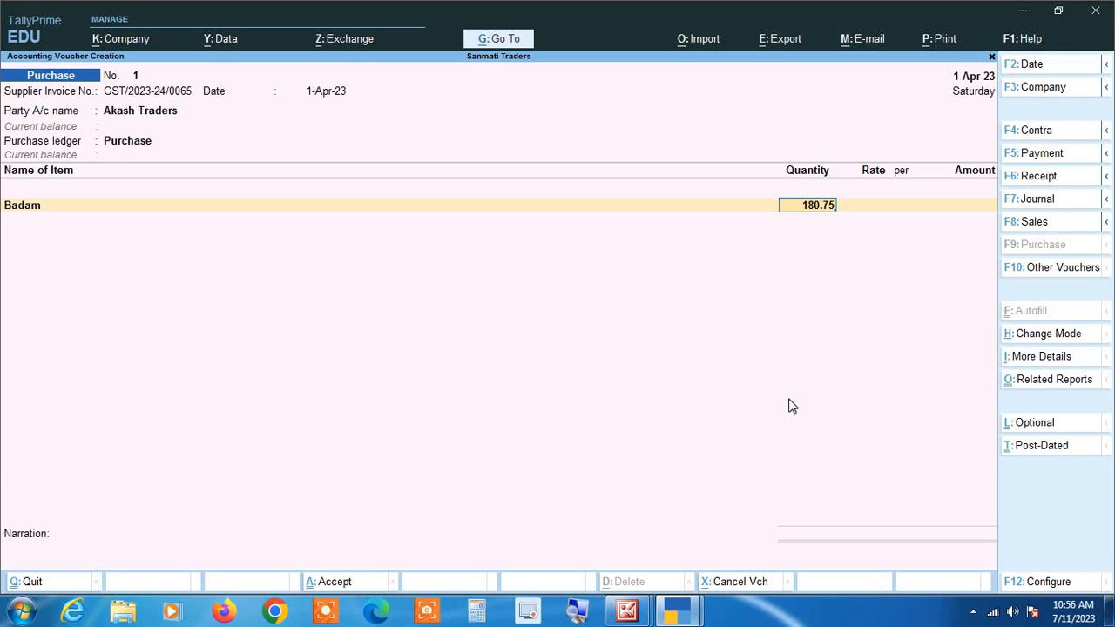
pyautogui.press('Return')
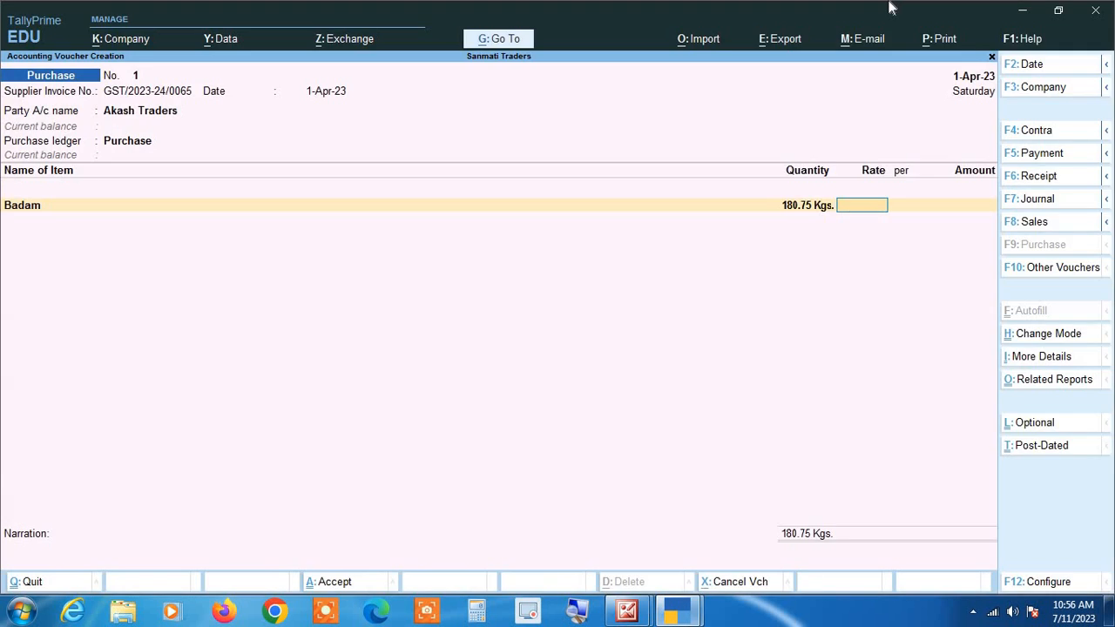
pyautogui.write('200')
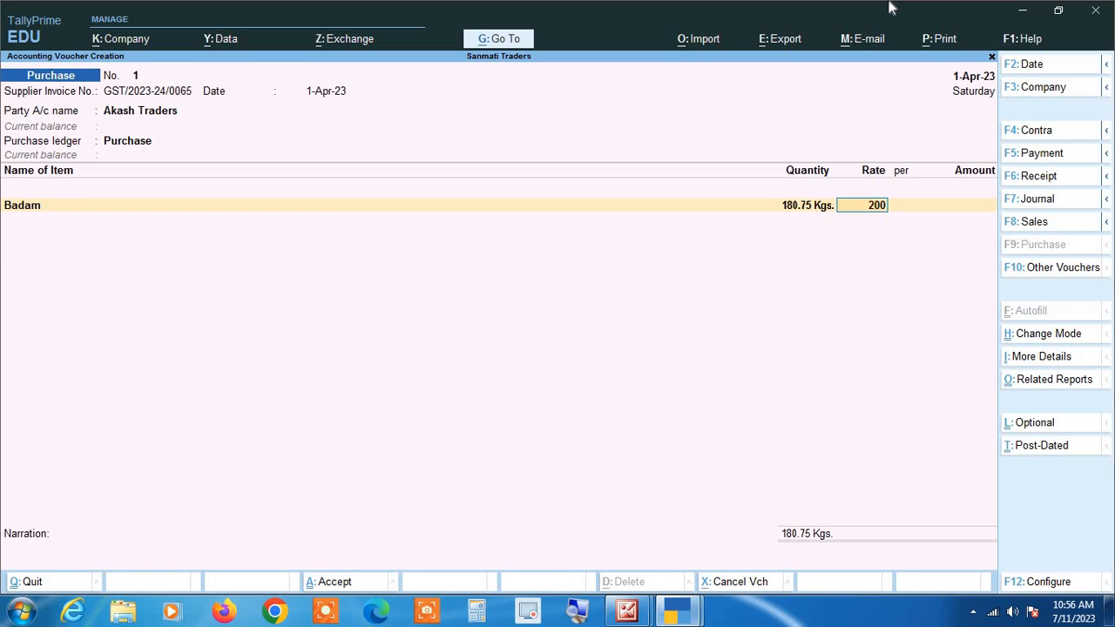
pyautogui.press('Return')
pyautogui.press('Return')
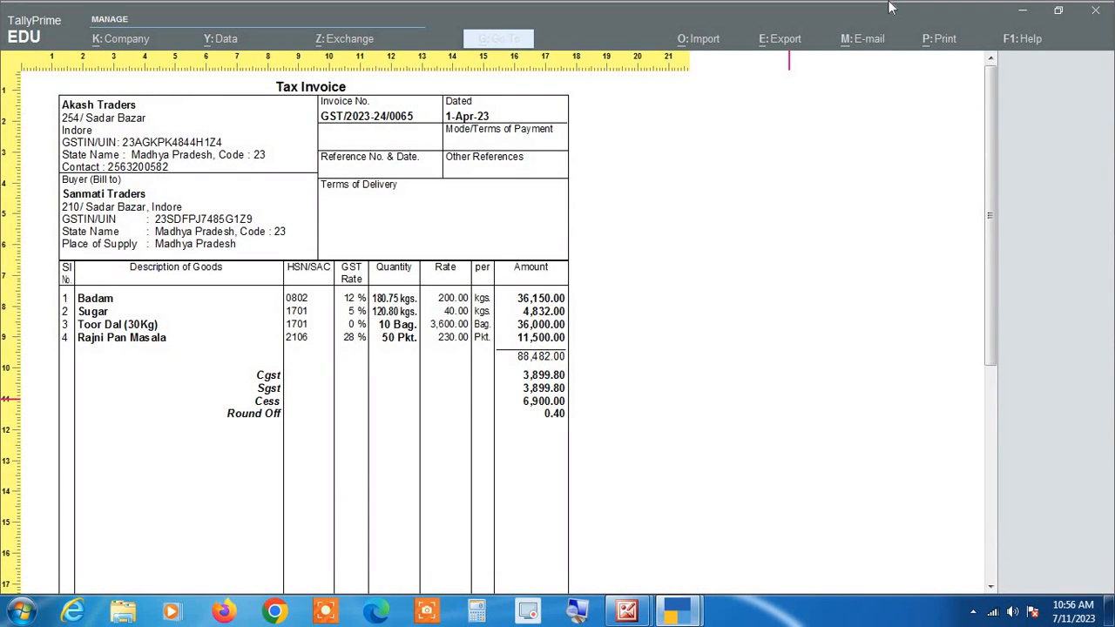
# Step: From the purchase voucher, create a stock item named Sugar under Primary with Kgs. as its unit and no alternate unit
pyautogui.hotkey('alt', 'Tab')
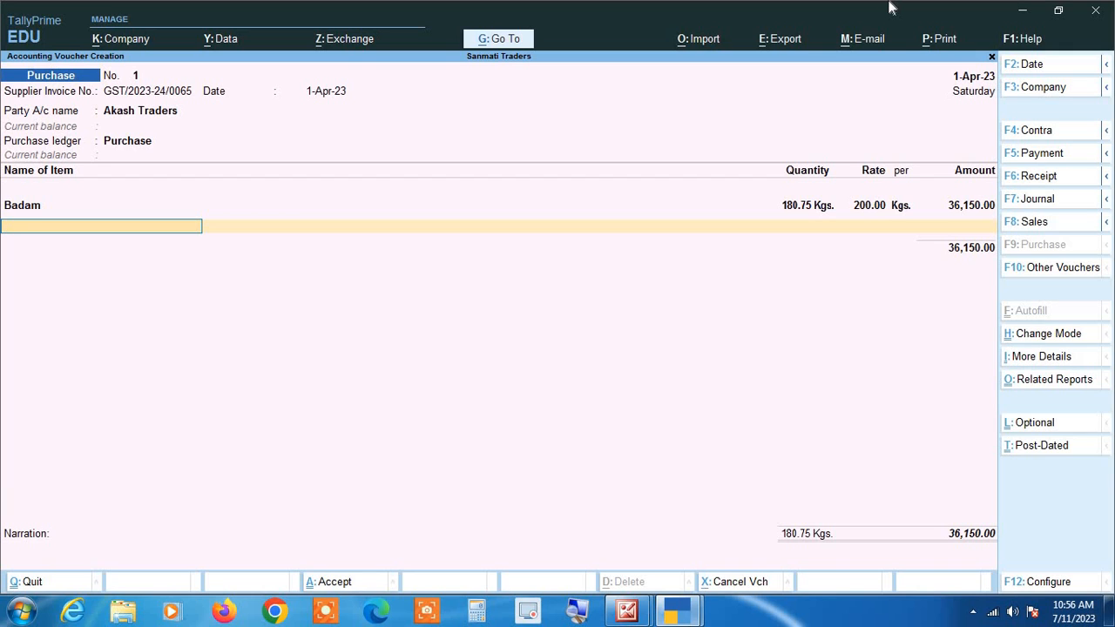
pyautogui.hotkey('alt', 'c')
pyautogui.write('Sugar')
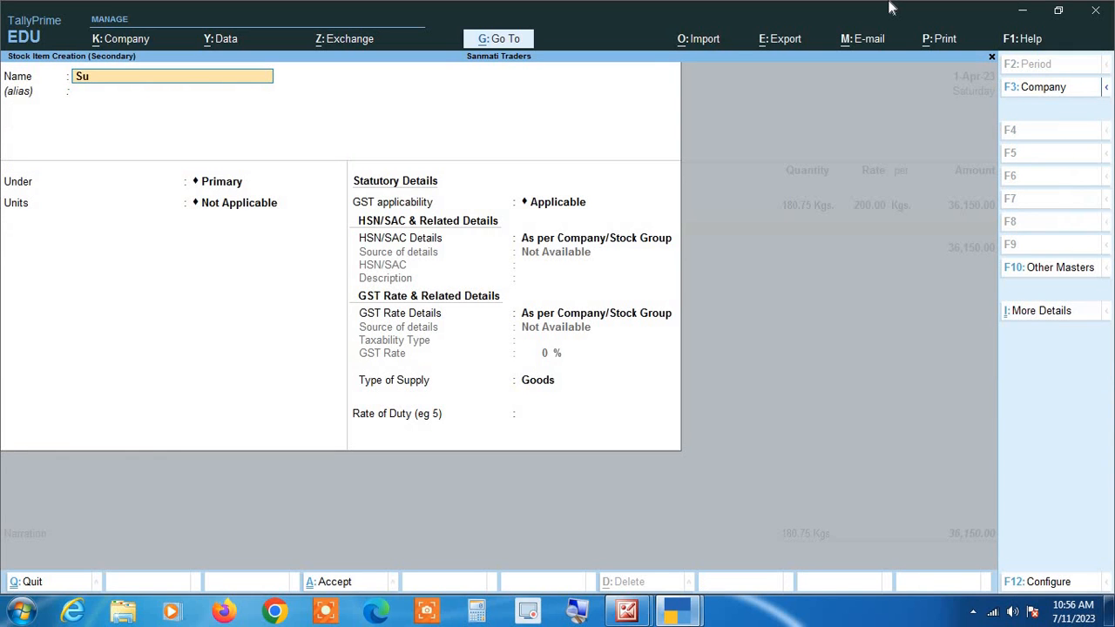
pyautogui.press('Return')
pyautogui.press('Return')
pyautogui.press('Return')
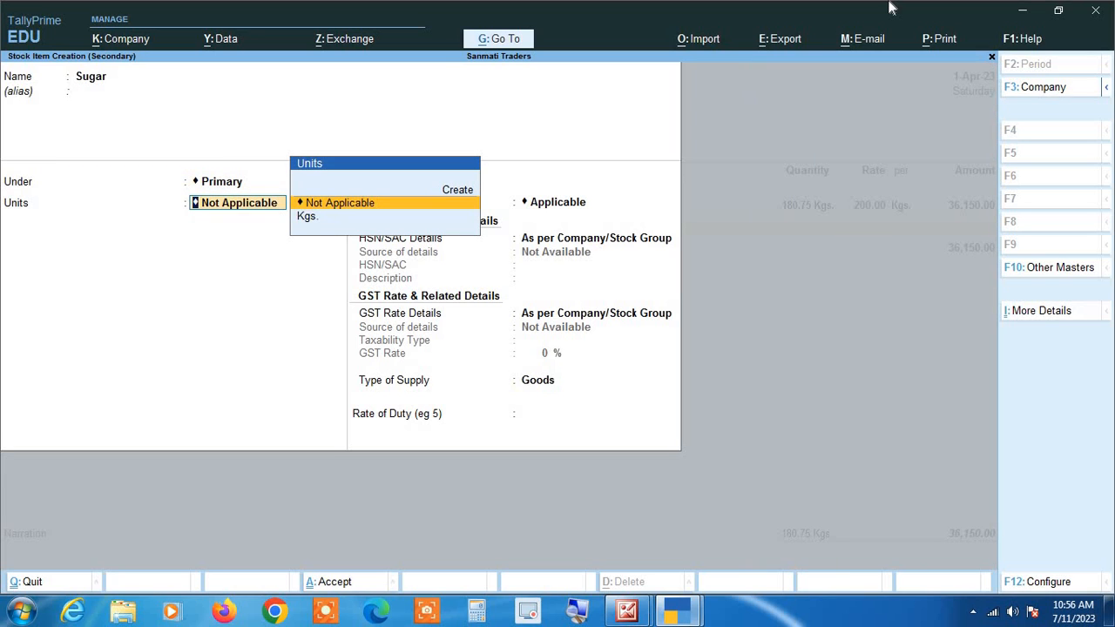
pyautogui.press('Down')
pyautogui.press('Return')
pyautogui.press('Return')
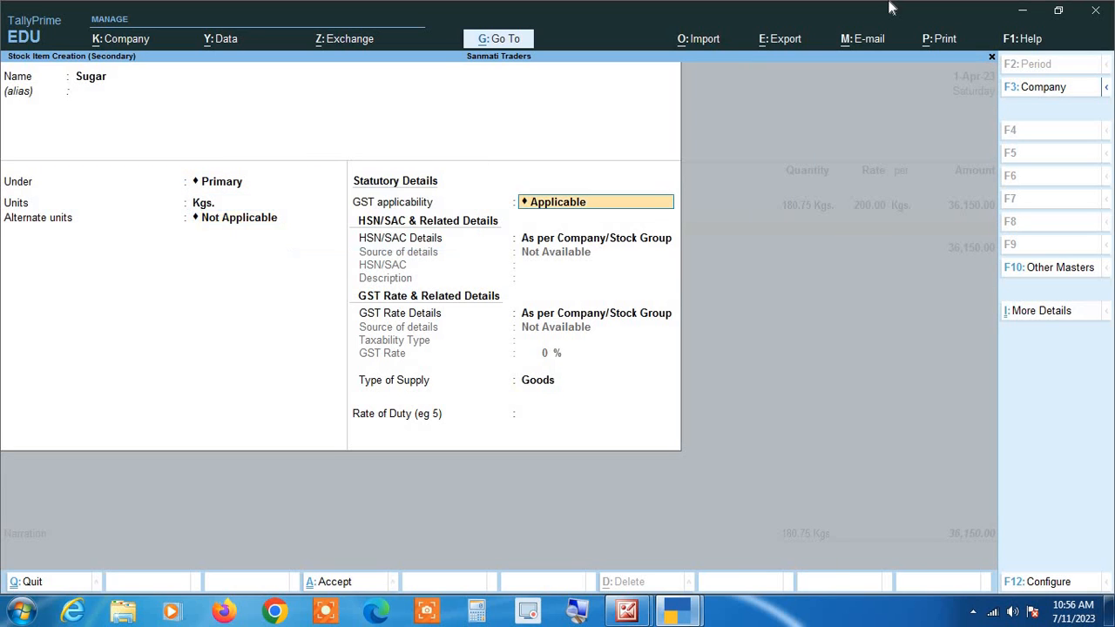
# Step: Keep GST applicable for Sugar, choose Specify Details Here for its HSN/SAC details, and enter HSN/SAC code 1701
pyautogui.press('Return')
pyautogui.press('Down')
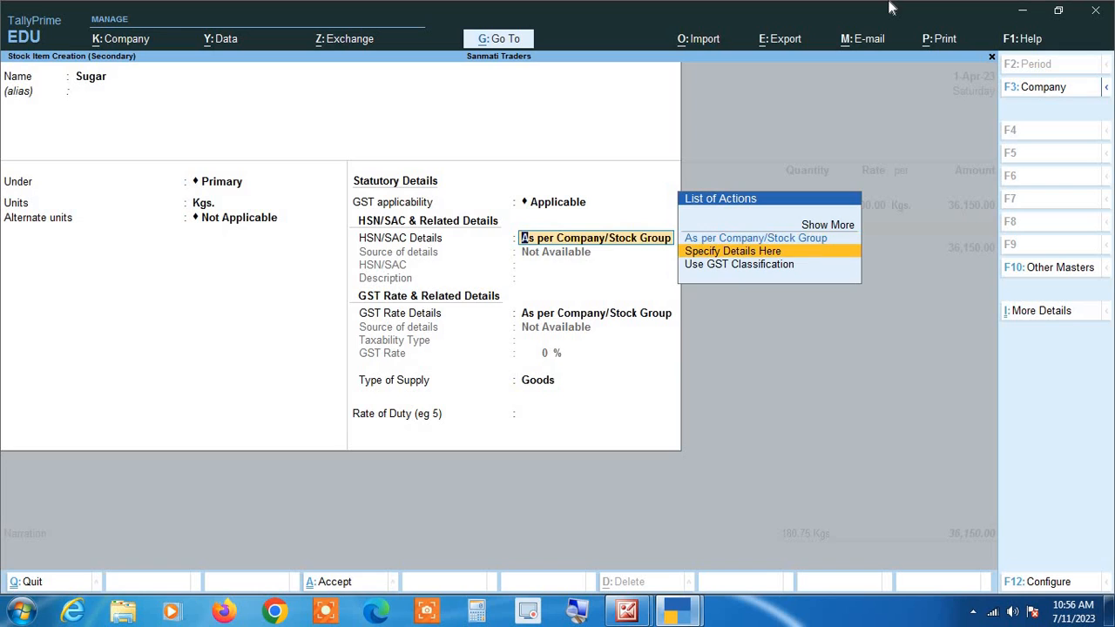
pyautogui.press('Return')
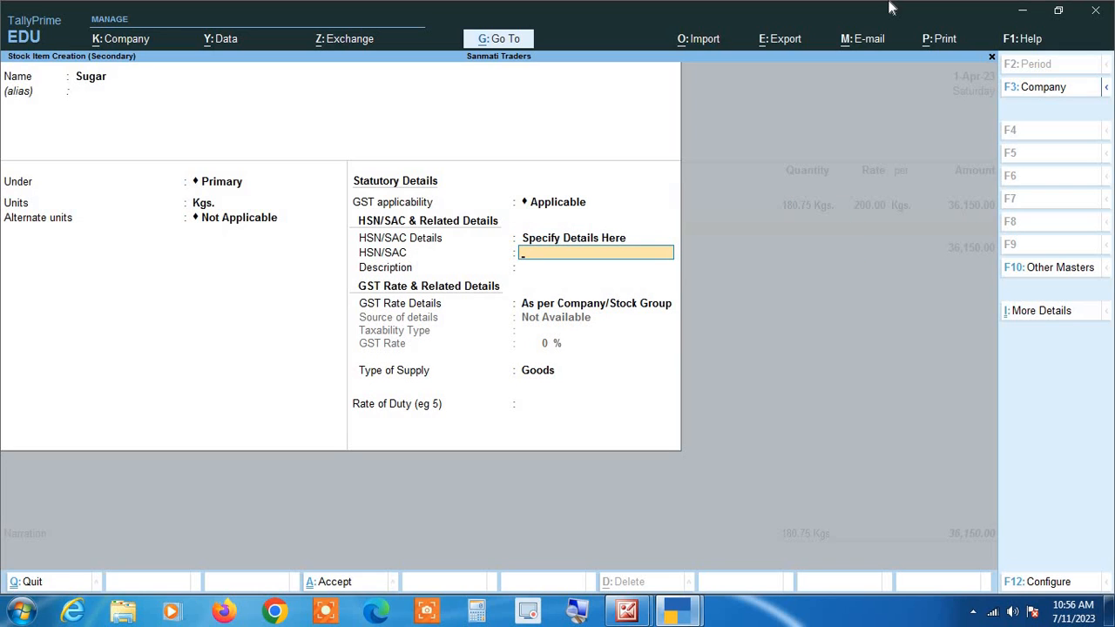
pyautogui.write('1701')
pyautogui.press('Return')
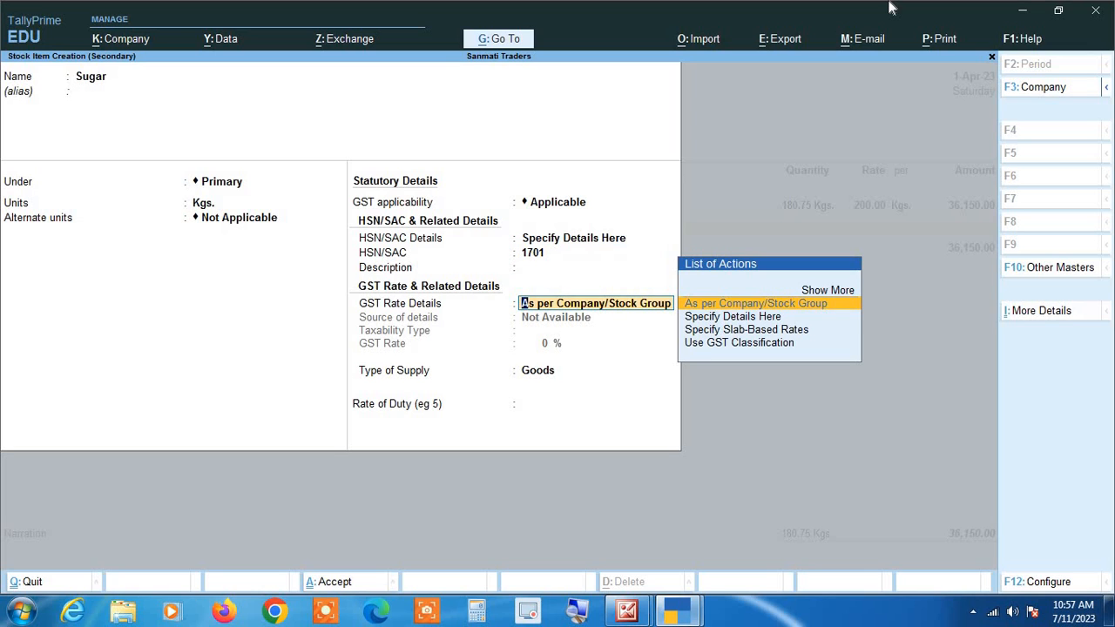
# Step: Set Sugar's GST rate details to Specify Details Here with the taxability type Taxable
pyautogui.press('Down')
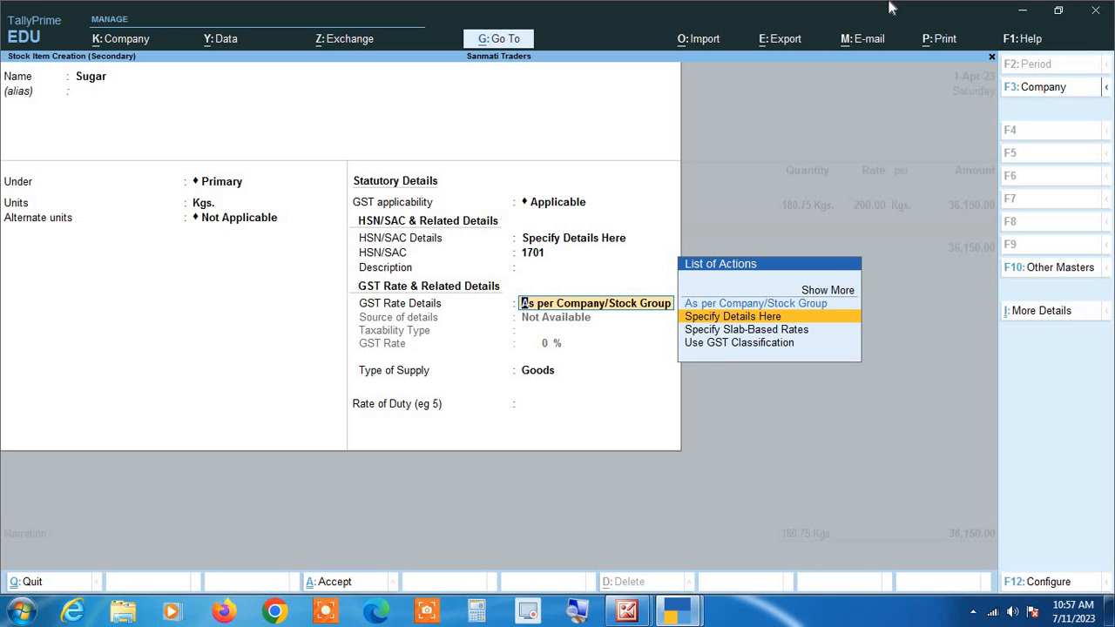
pyautogui.press('Return')
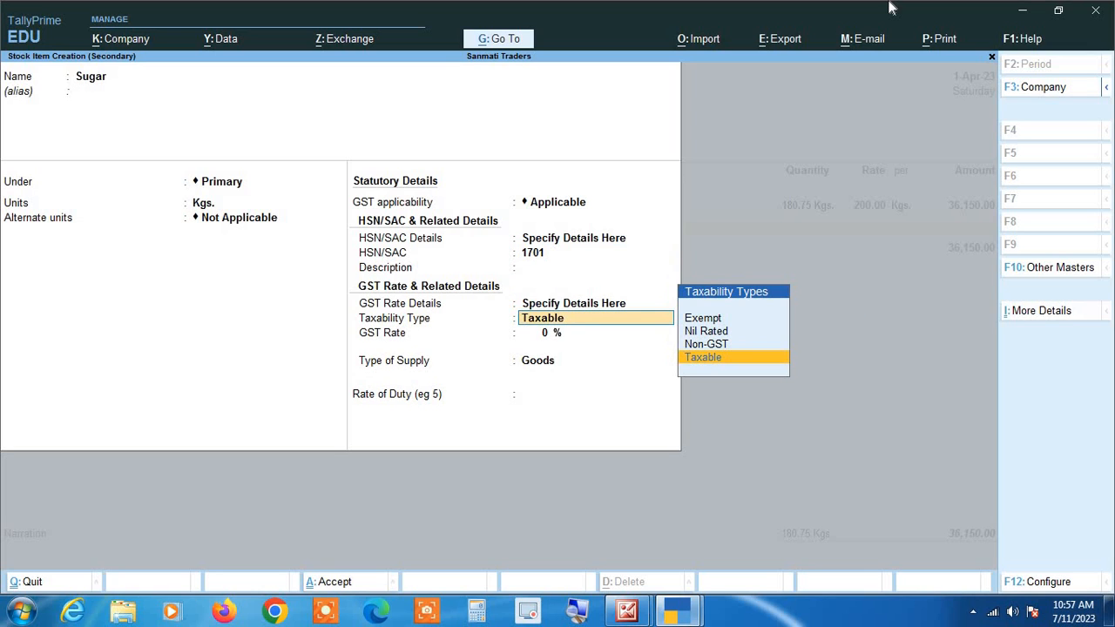
pyautogui.press('Return')
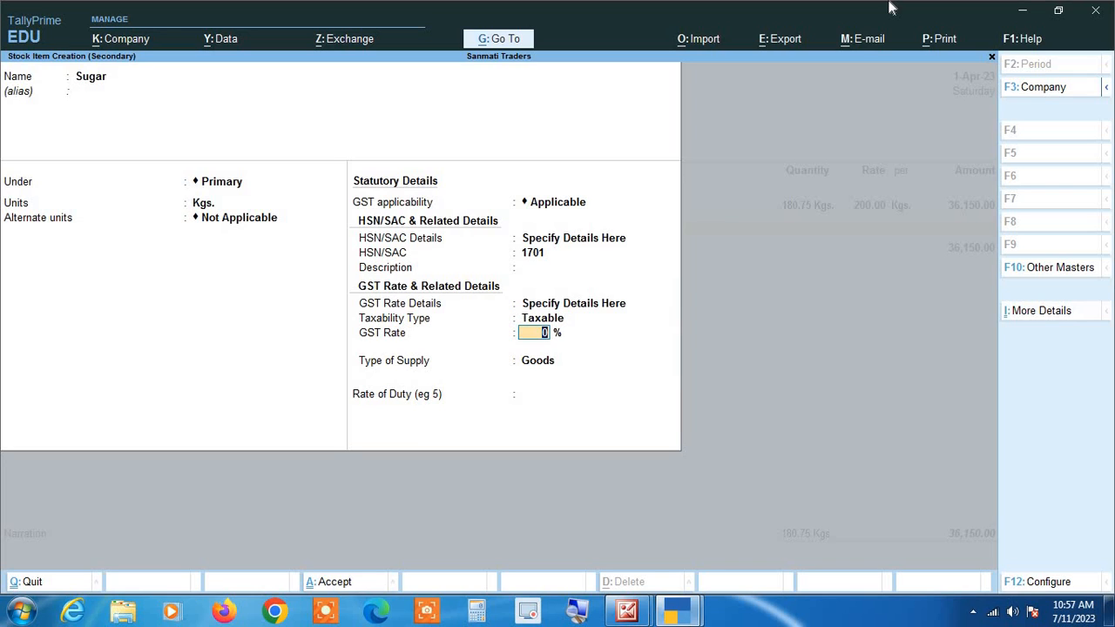
# Step: Set Sugar's GST rate to 5 %, keep the type of supply as Goods without a rate of duty, and save the item
pyautogui.write('5')
pyautogui.press('Return')
pyautogui.press('Return')
pyautogui.press('Return')
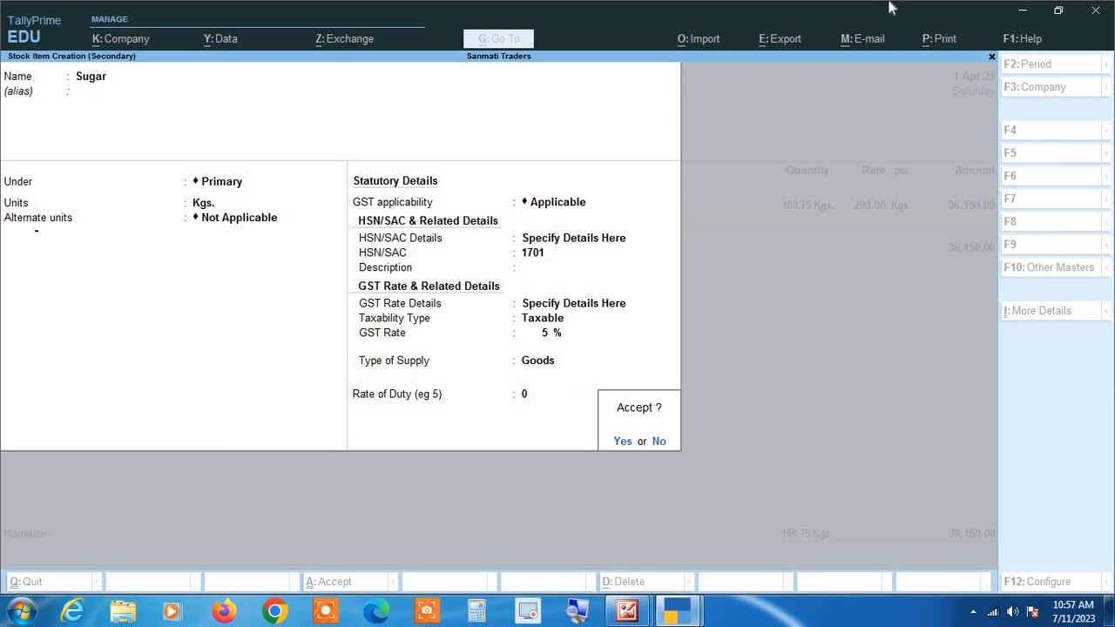
pyautogui.press('Return')
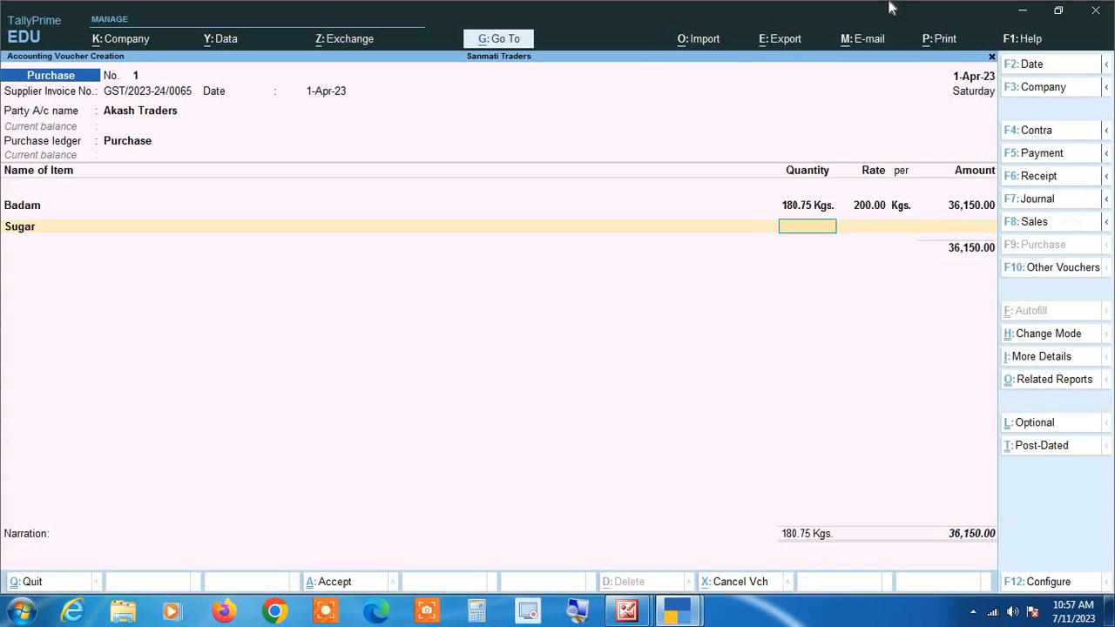
# Step: Following the tax invoice, enter a quantity of 120.80 Kgs. at a rate of 40 for Sugar in the purchase voucher
pyautogui.write('120.8')
pyautogui.press('Return')
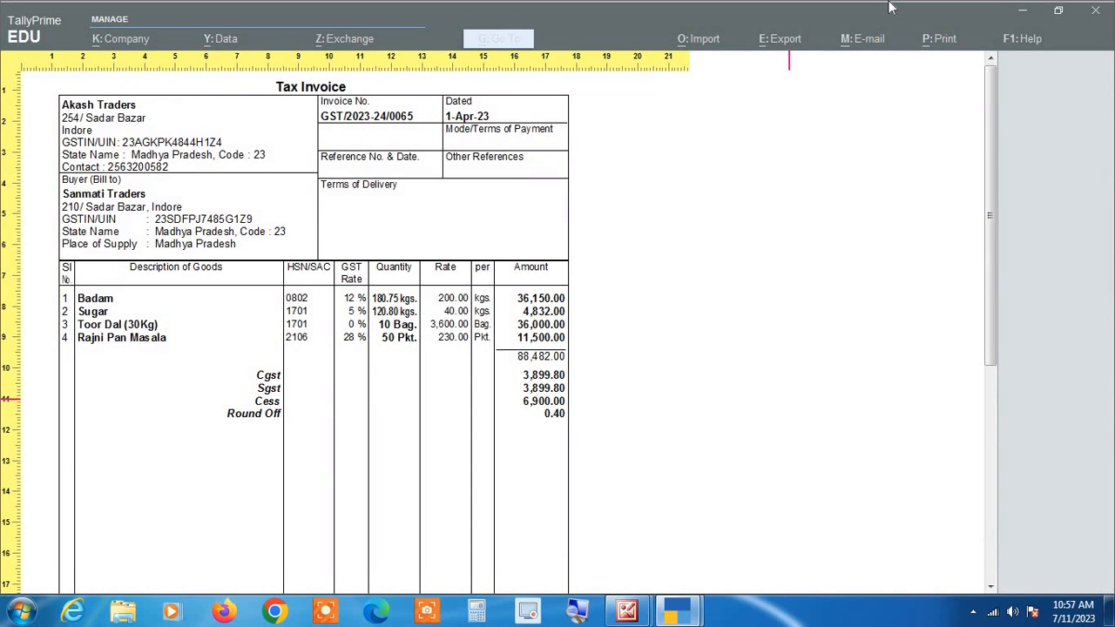
pyautogui.write('40')
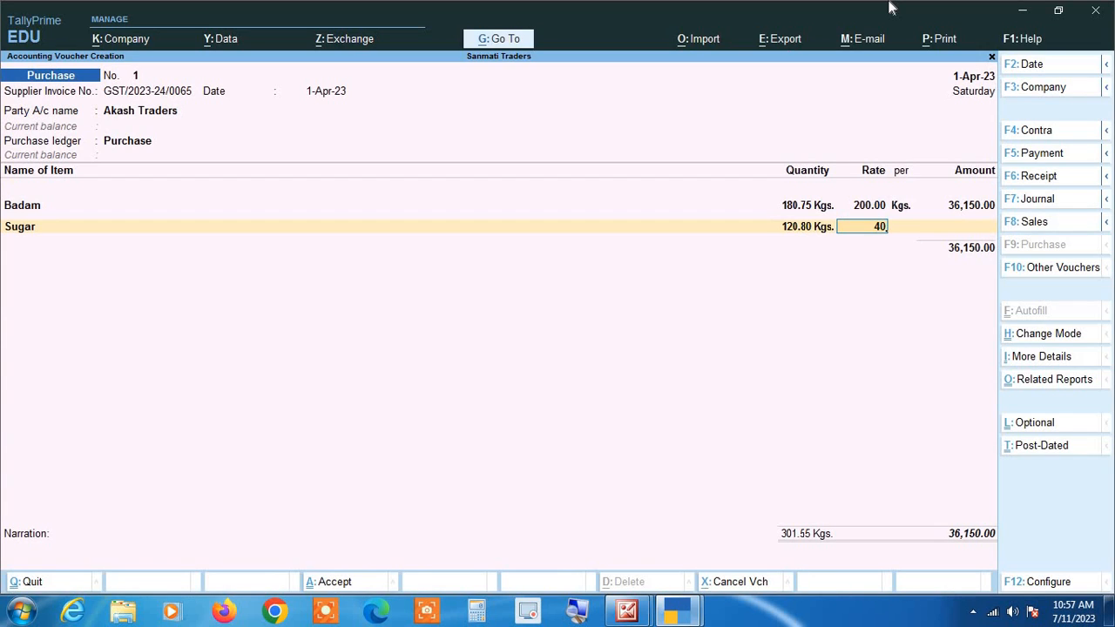
pyautogui.press('Return')
pyautogui.press('Return')
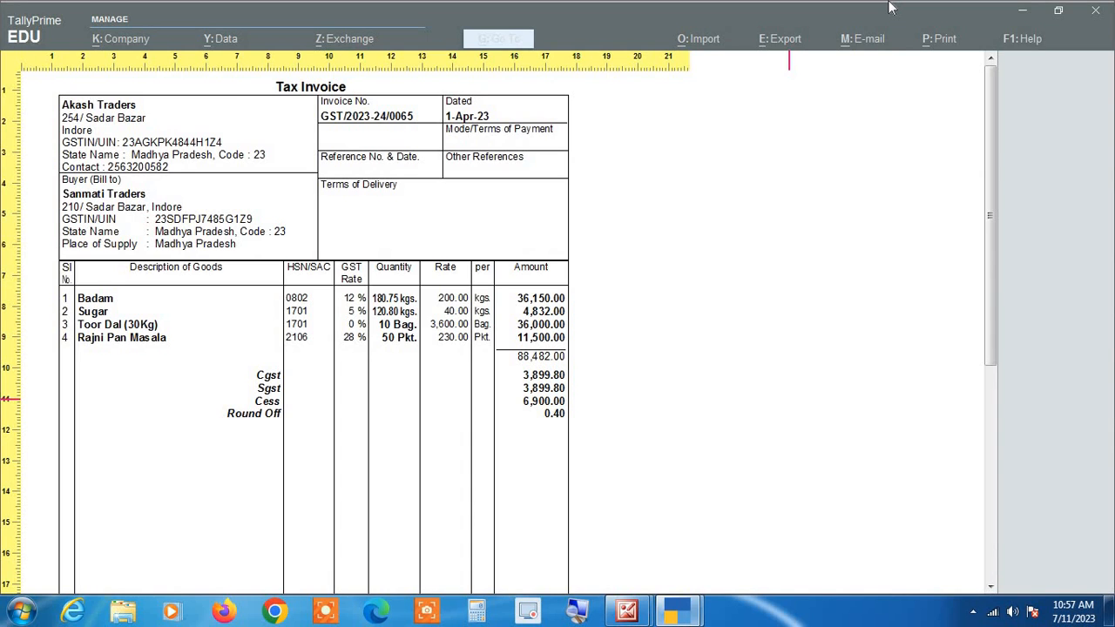
# Step: Start a new stock item named Toor Dal (30kg.) from the voucher's next item line, without an alias and under Primary
pyautogui.hotkey('alt', 'Tab')
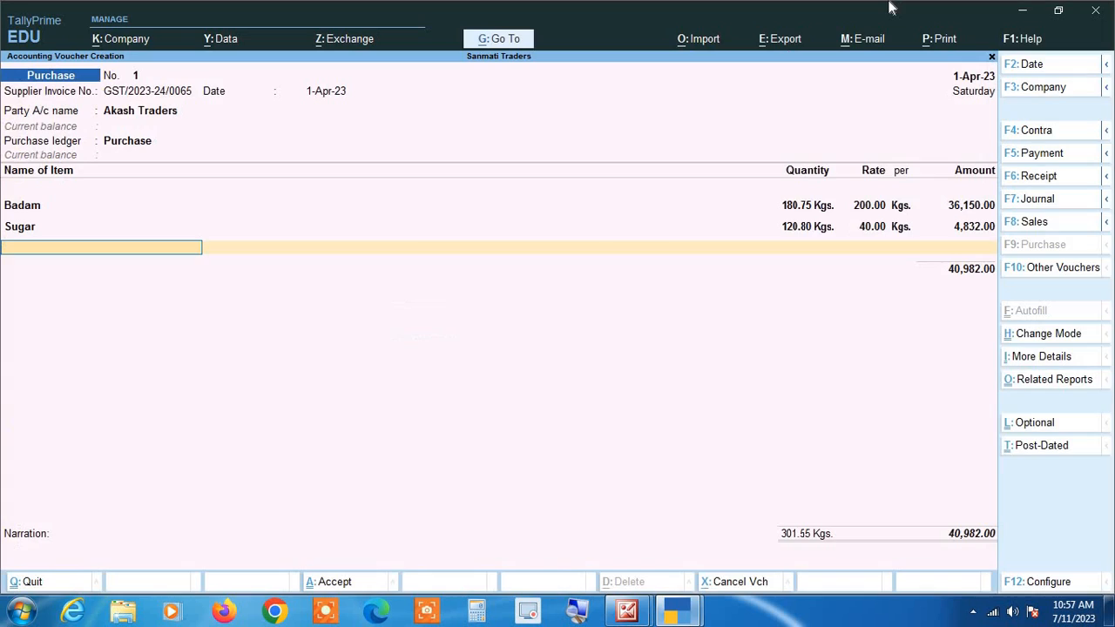
pyautogui.hotkey('alt', 'c')
pyautogui.write('T')
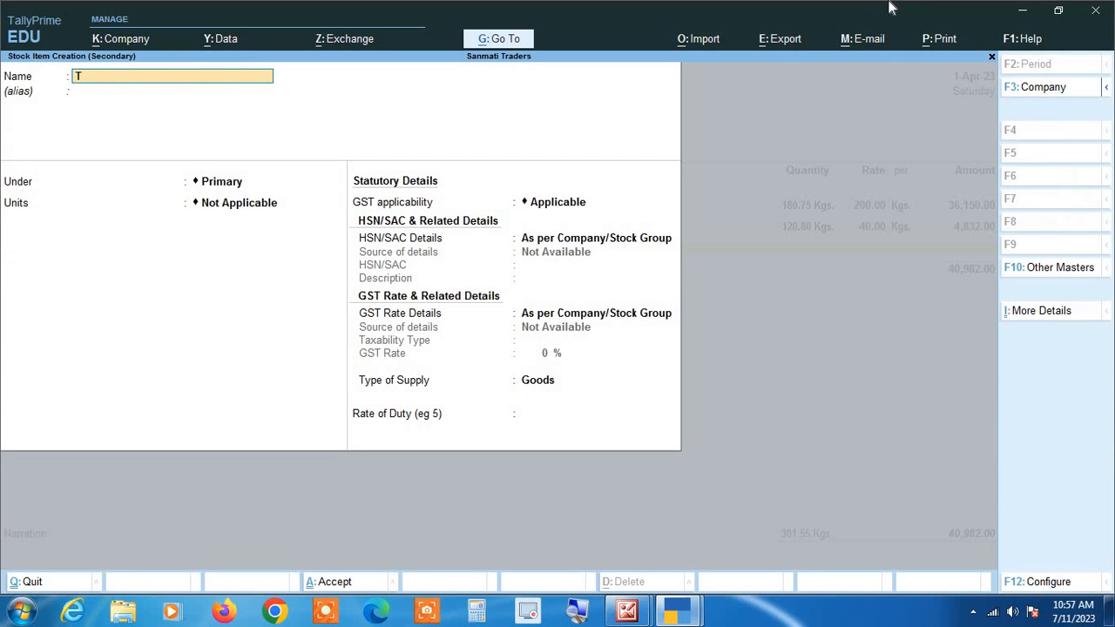
pyautogui.write('oor Da')
pyautogui.write('l (30kg.)')
pyautogui.press('Return')
pyautogui.press('Return')
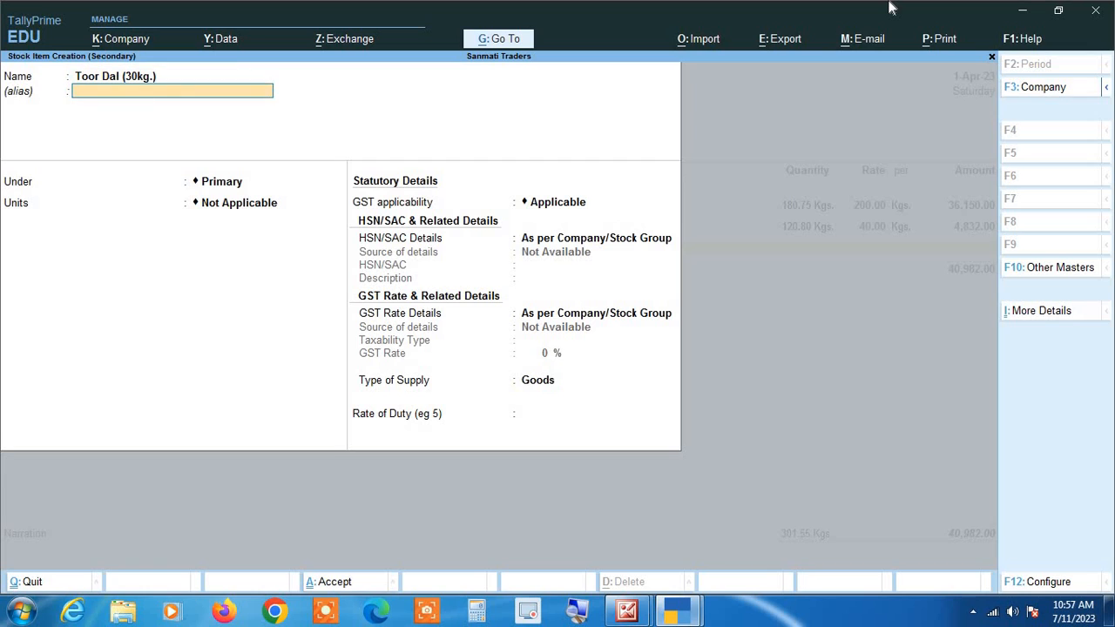
pyautogui.press('Return')
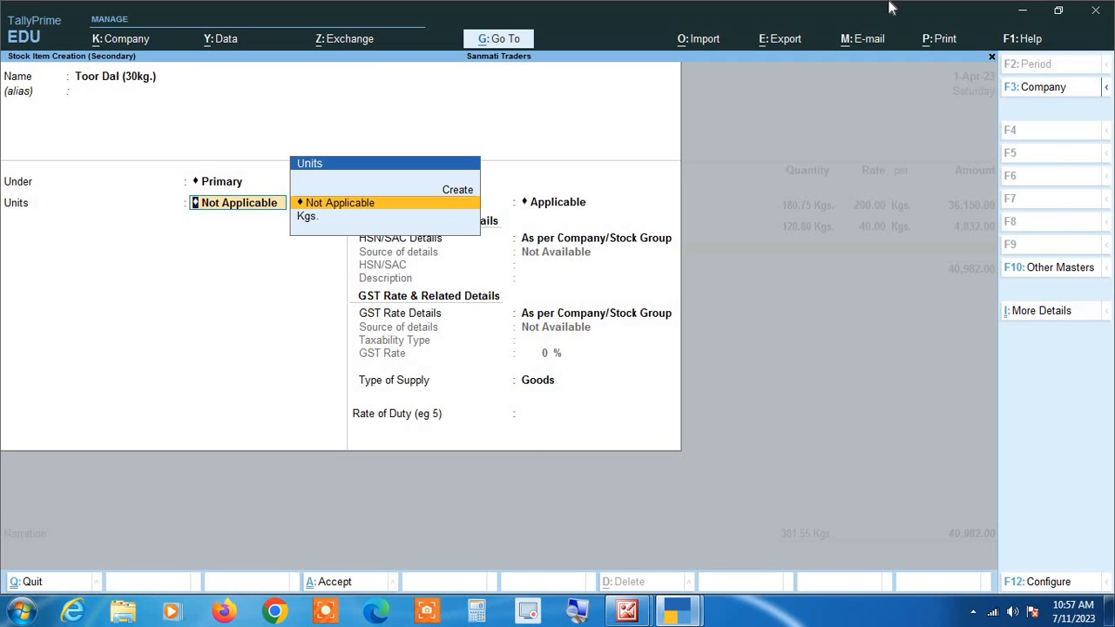
# Step: Create the simple unit bag with UQC BAG-BAGS and 0 decimal places, and use it for Toor Dal without an alternate unit
pyautogui.hotkey('alt', 'c')
pyautogui.write('bag')
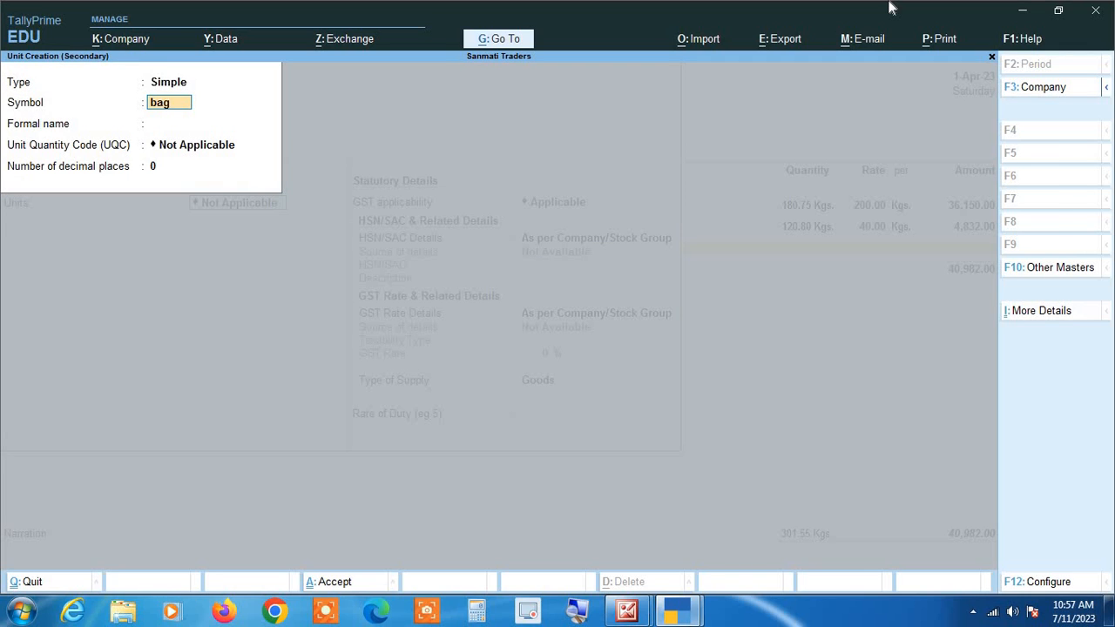
pyautogui.press('Return')
pyautogui.press('Return')
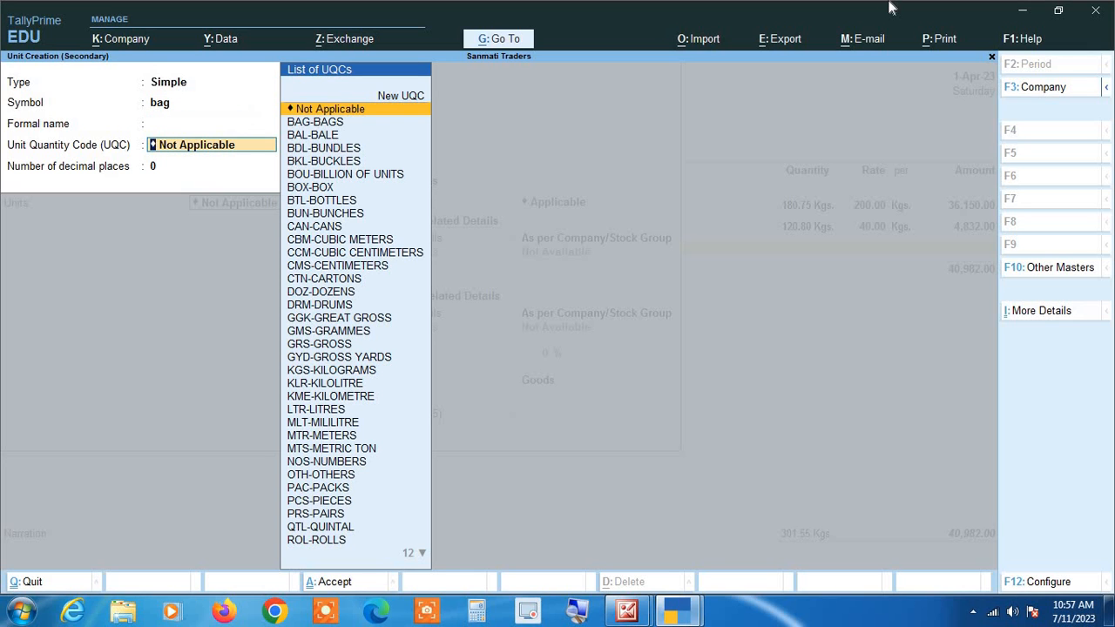
pyautogui.write('ba')
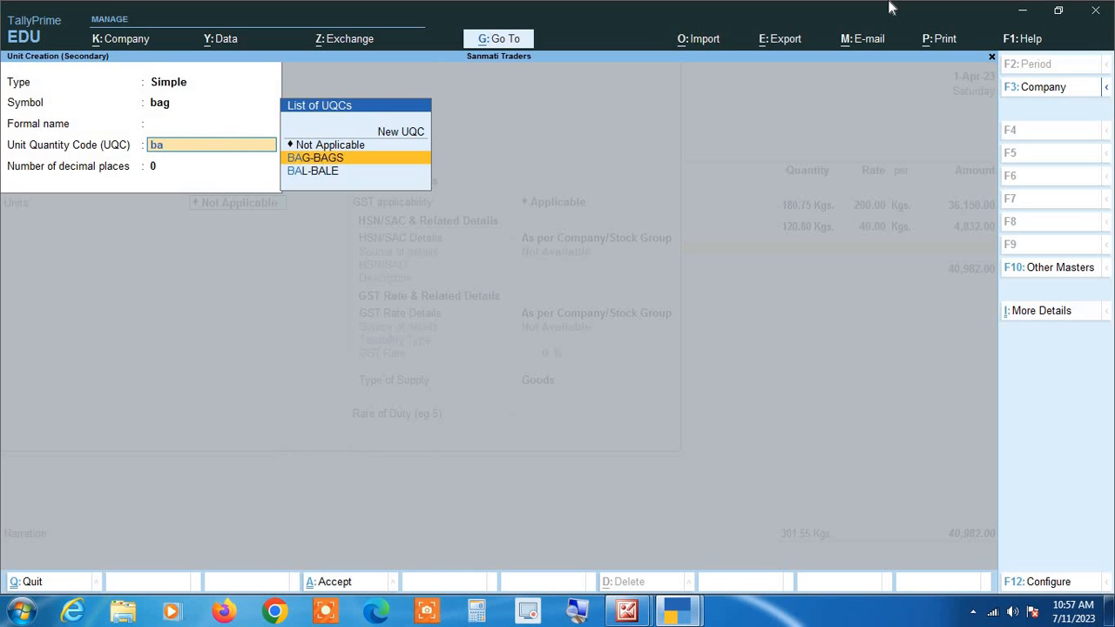
pyautogui.write('g')
pyautogui.press('Return')
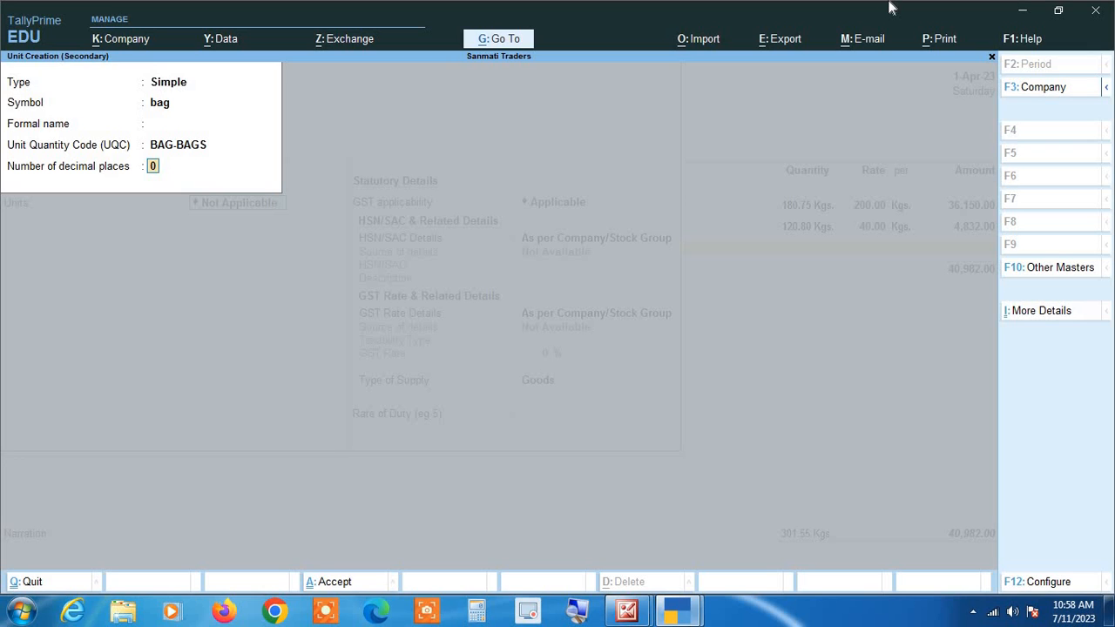
pyautogui.press('Return')
pyautogui.press('Return')
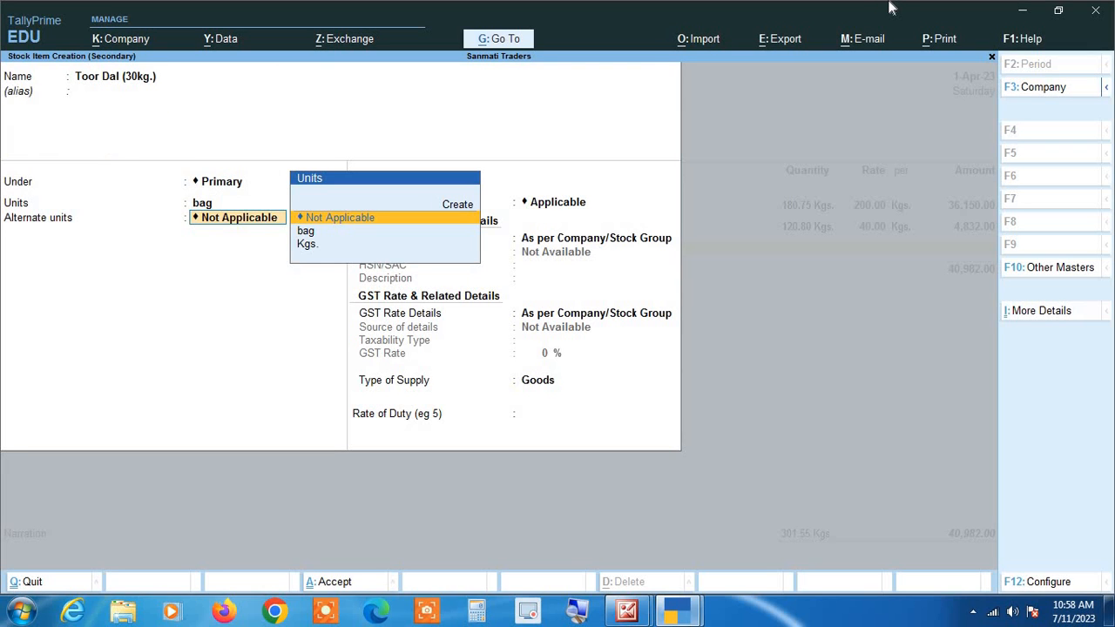
pyautogui.press('Return')
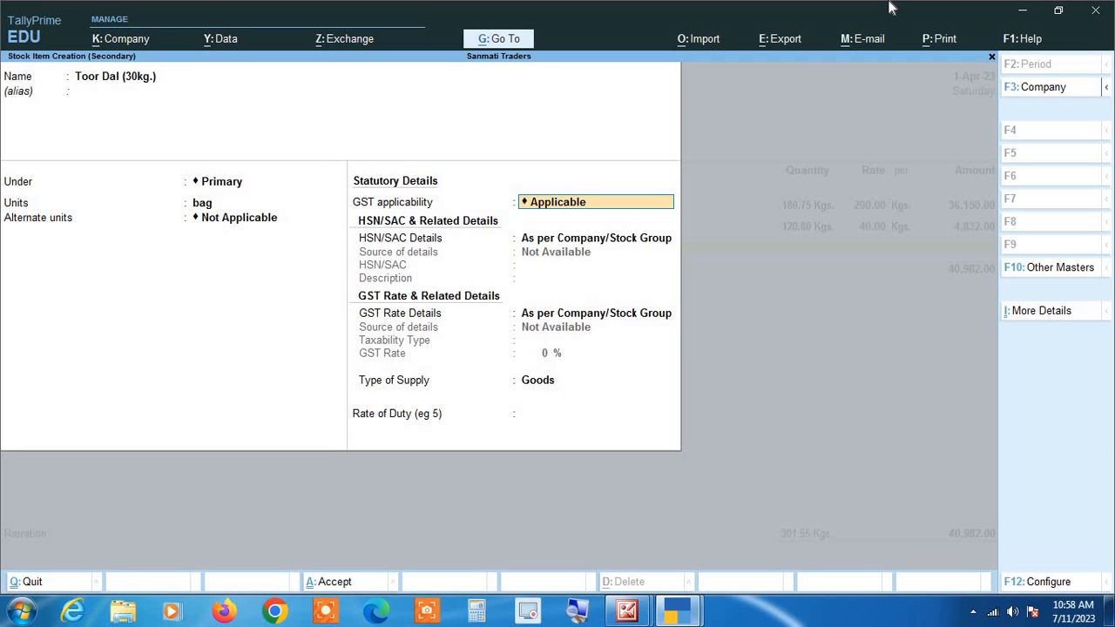
# Step: Keep GST applicable for Toor Dal and specify its HSN/SAC code here as 0713, leaving the description blank
pyautogui.press('Return')
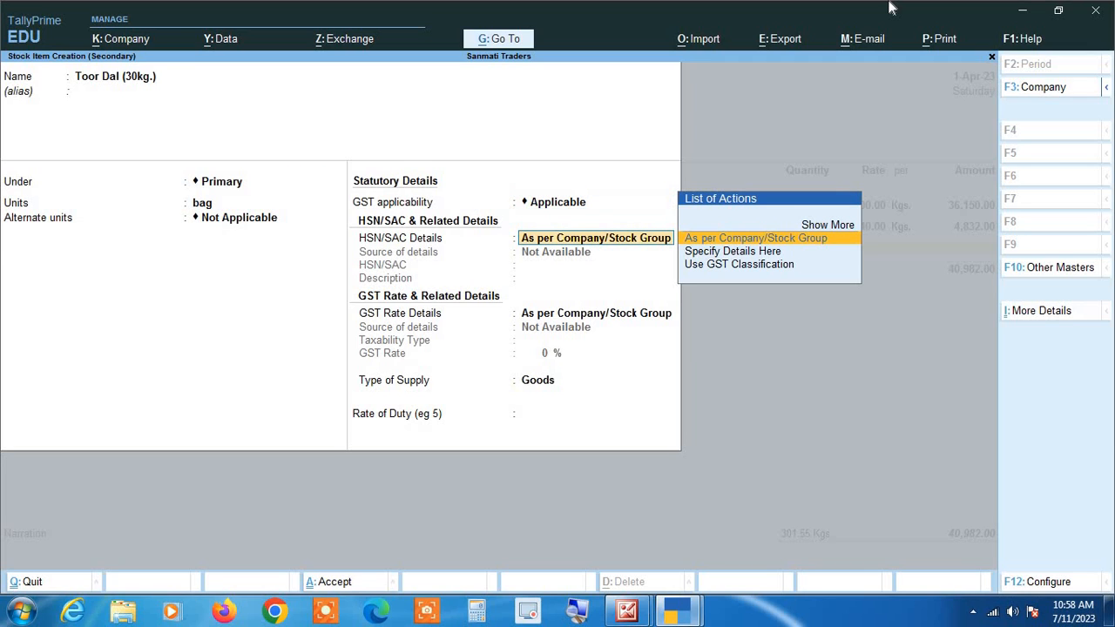
pyautogui.press('Down')
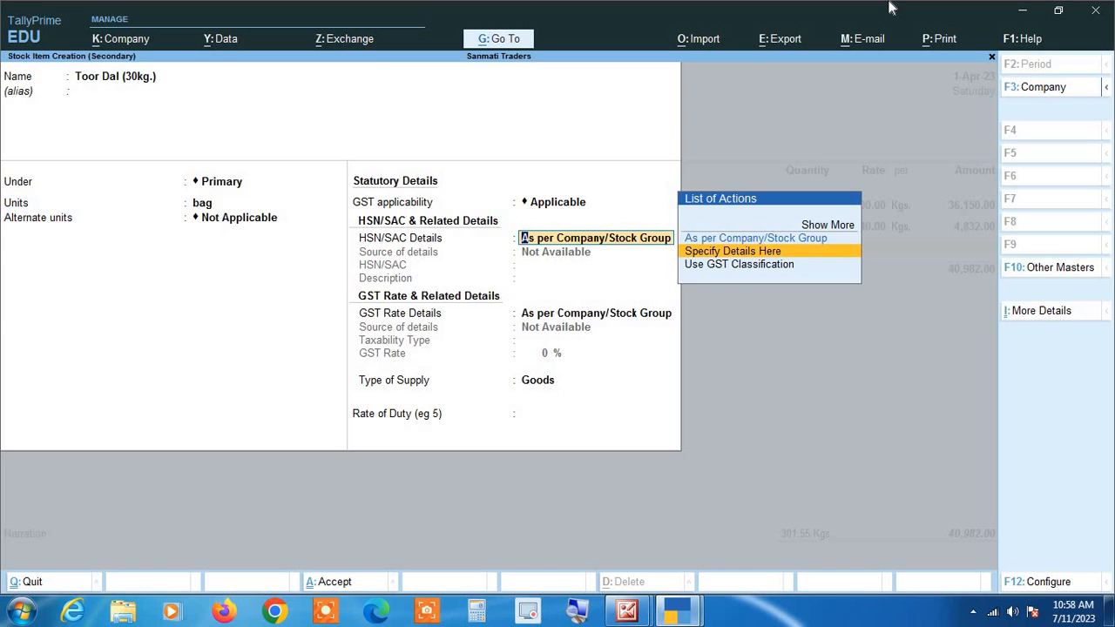
pyautogui.press('Return')
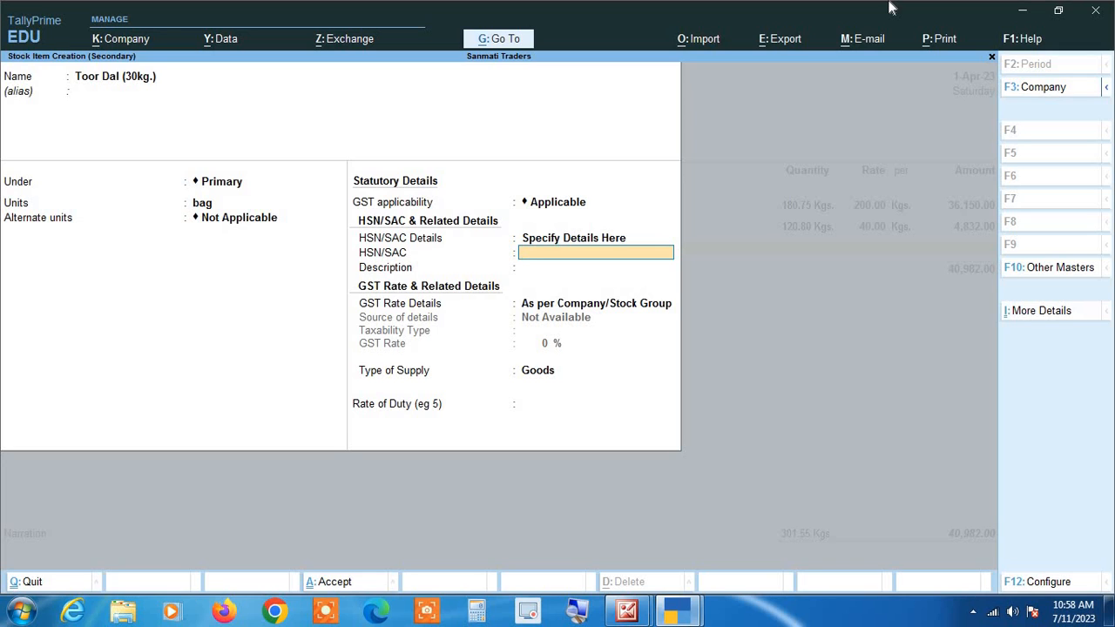
pyautogui.write('0713')
pyautogui.press('Return')
pyautogui.press('Return')
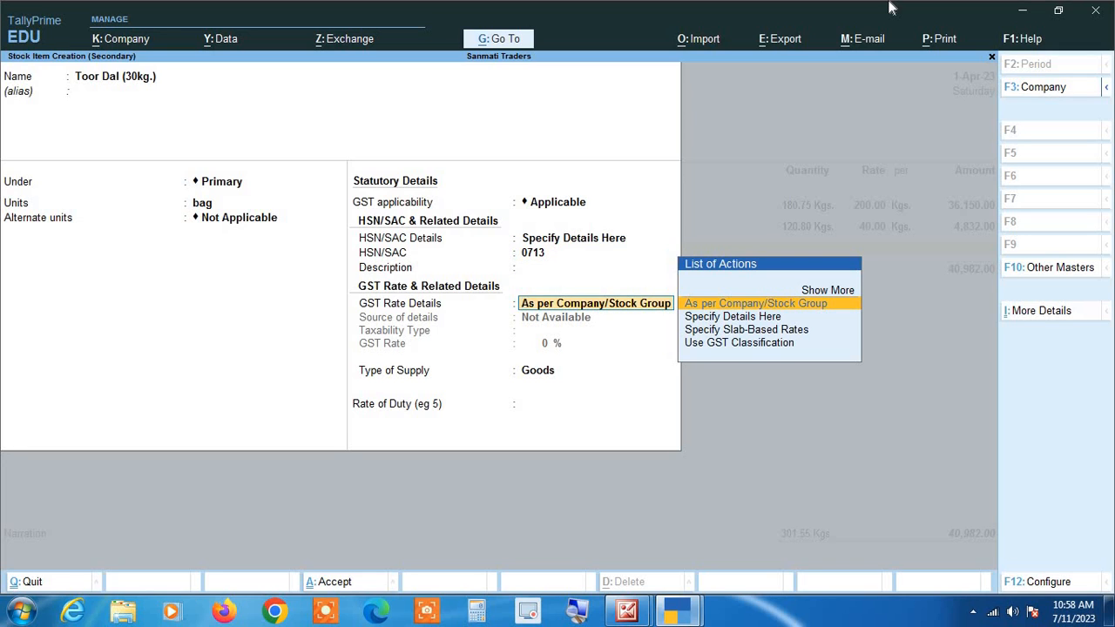
# Step: Set Toor Dal's GST rate details to Specify Details Here with the taxability type Exempt
pyautogui.press('Down')
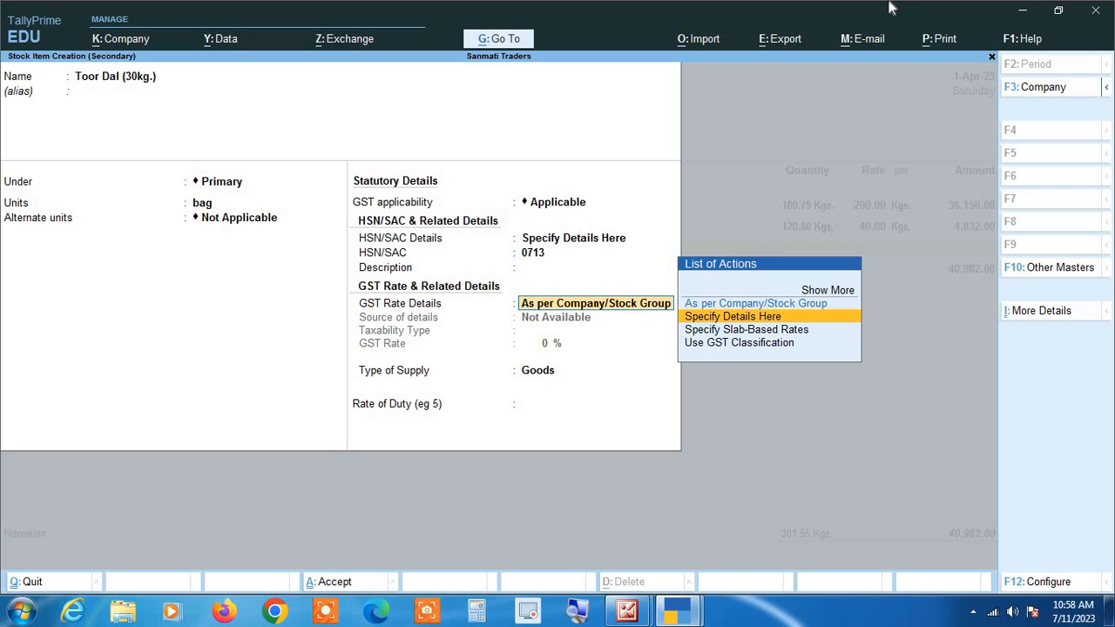
pyautogui.press('Return')
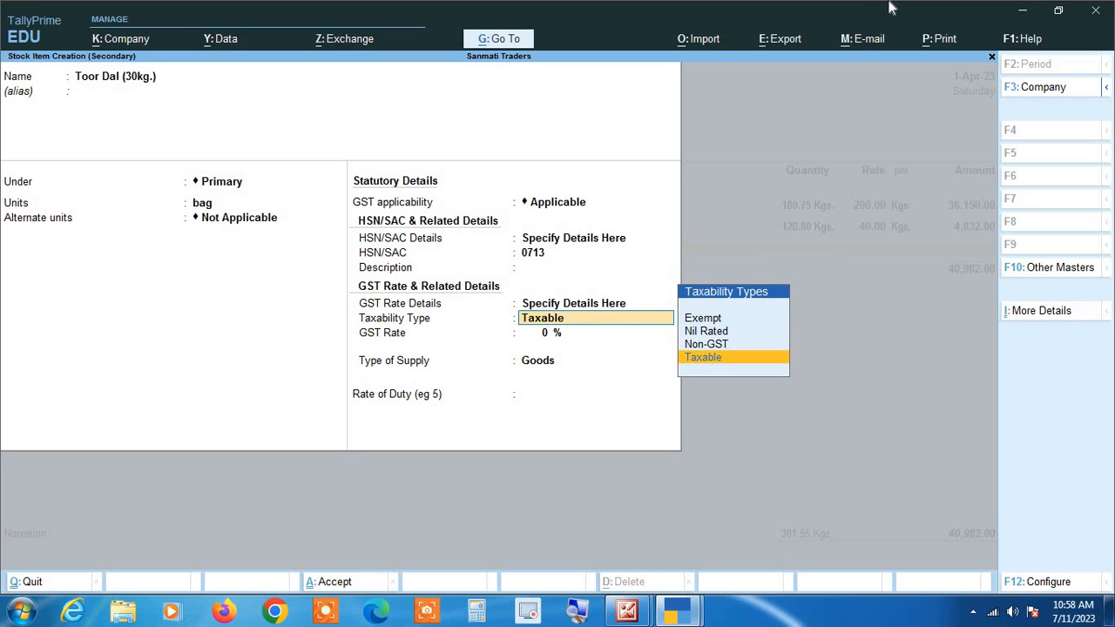
pyautogui.press('Up')
pyautogui.press('Up')
pyautogui.press('Up')
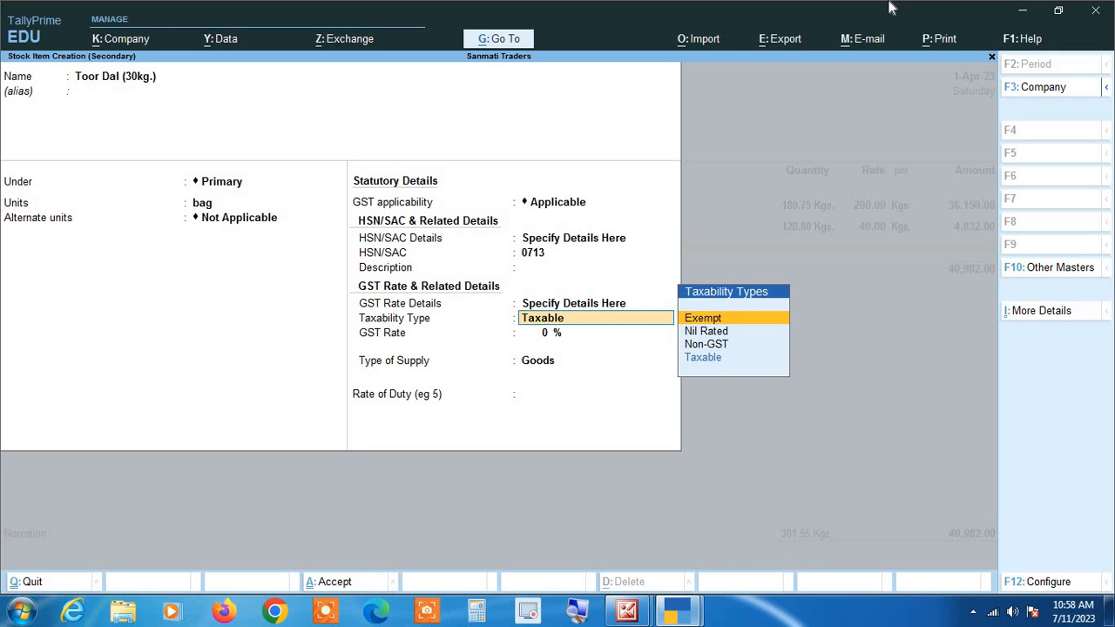
pyautogui.press('Return')
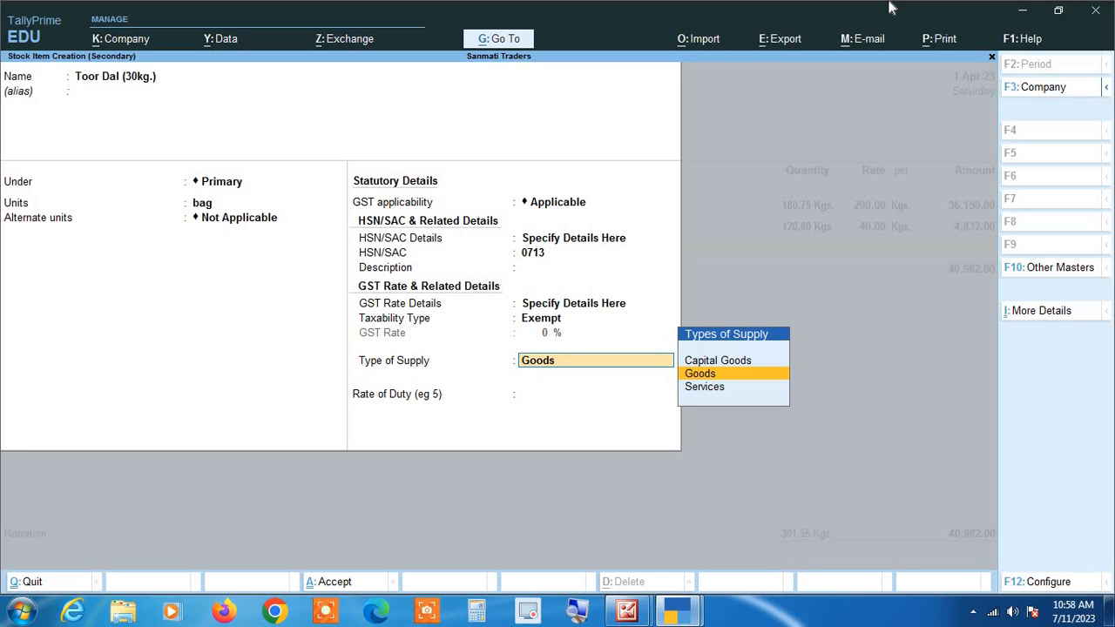
# Step: Keep Toor Dal's type of supply as Goods, leave the rate of duty empty, and save the stock item
pyautogui.press('Return')
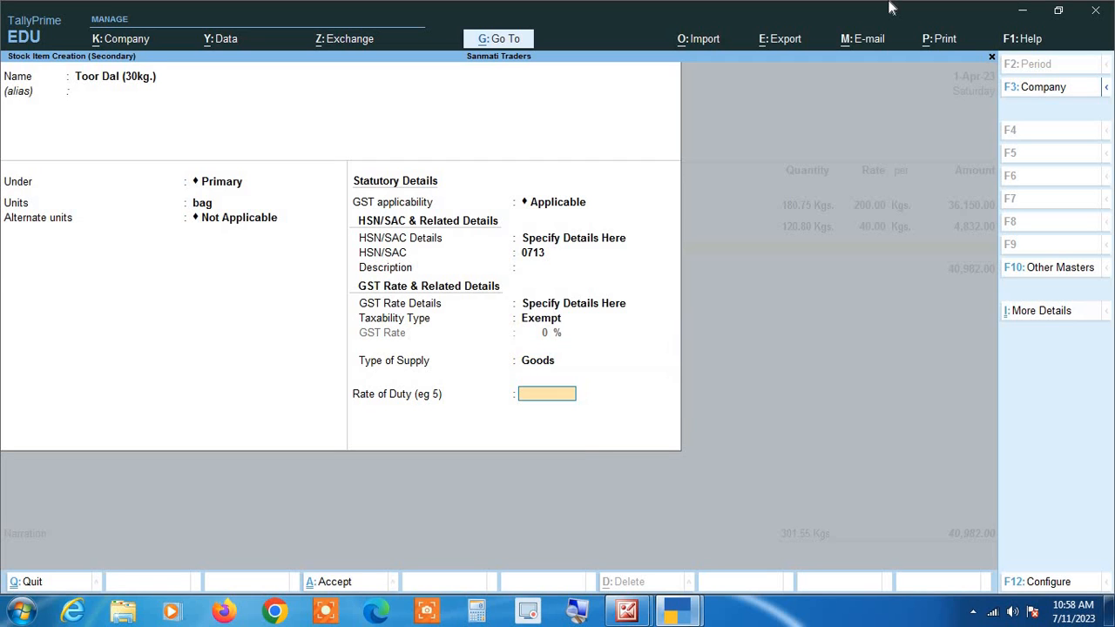
pyautogui.press('Return')
pyautogui.press('Return')
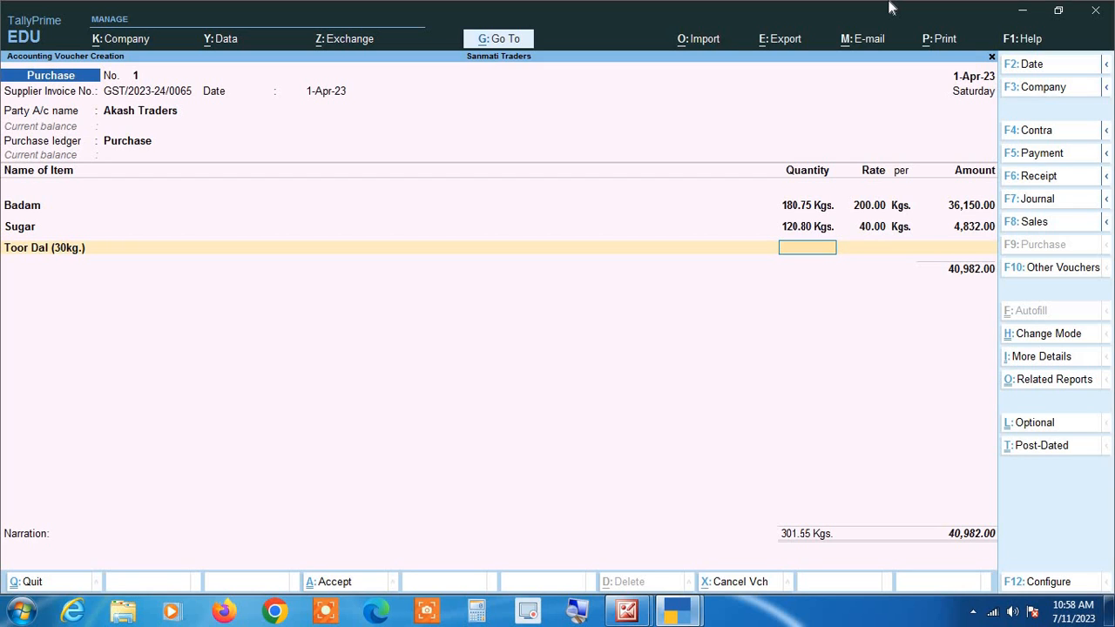
# Step: Enter 10 bag at a rate of 3,600 per bag for Toor Dal (30kg.) and end the item list
pyautogui.write('0')
pyautogui.press('Return')
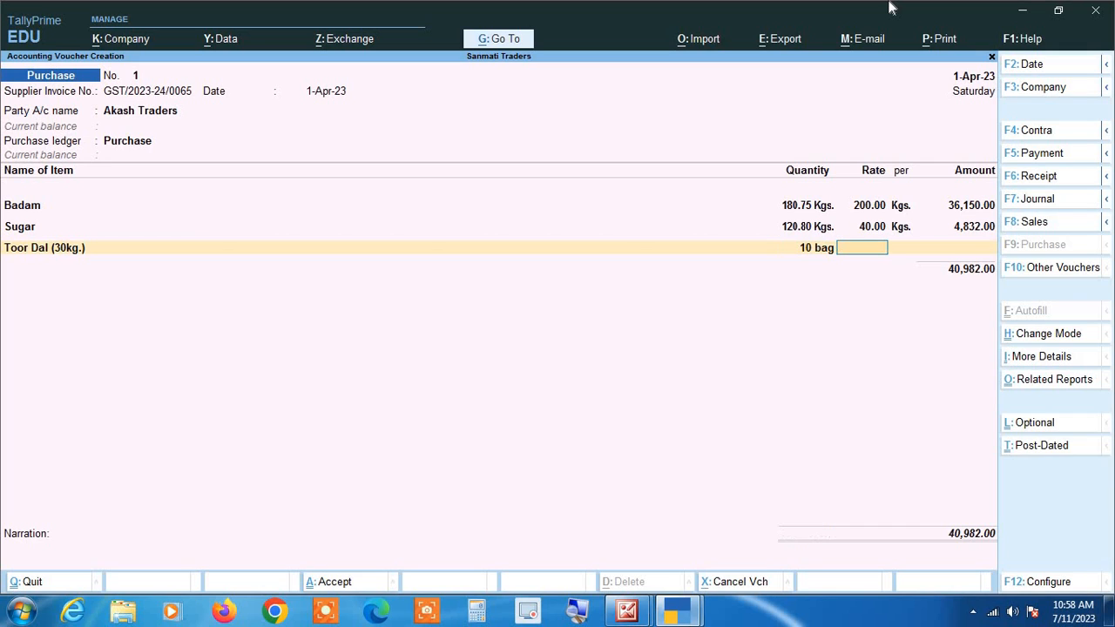
pyautogui.write('3600')
pyautogui.press('Return')
pyautogui.press('Return')
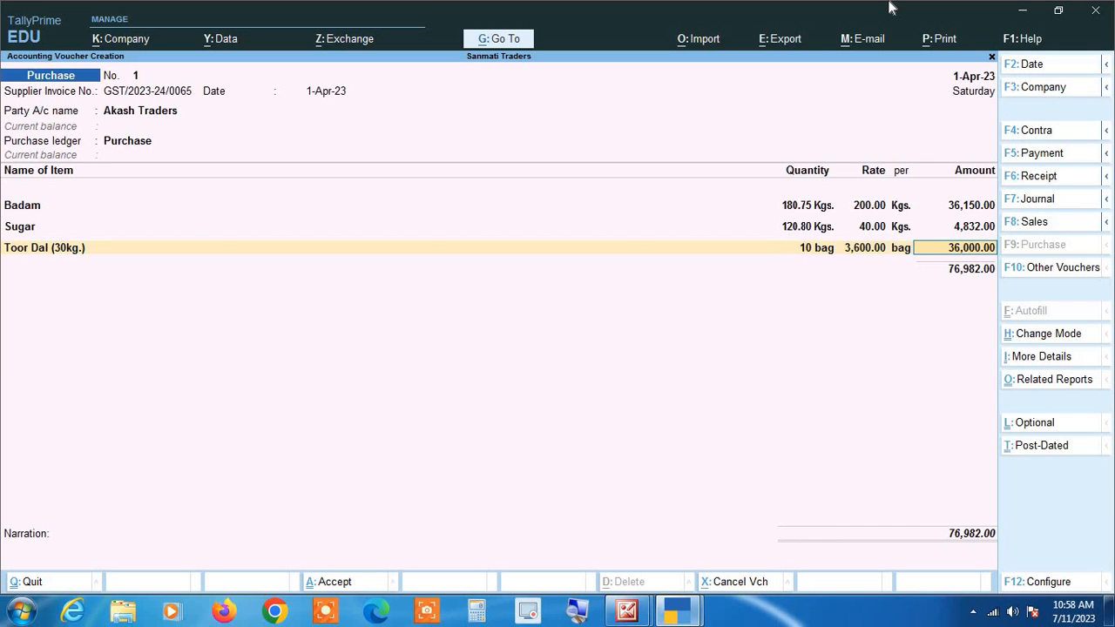
pyautogui.press('Return')
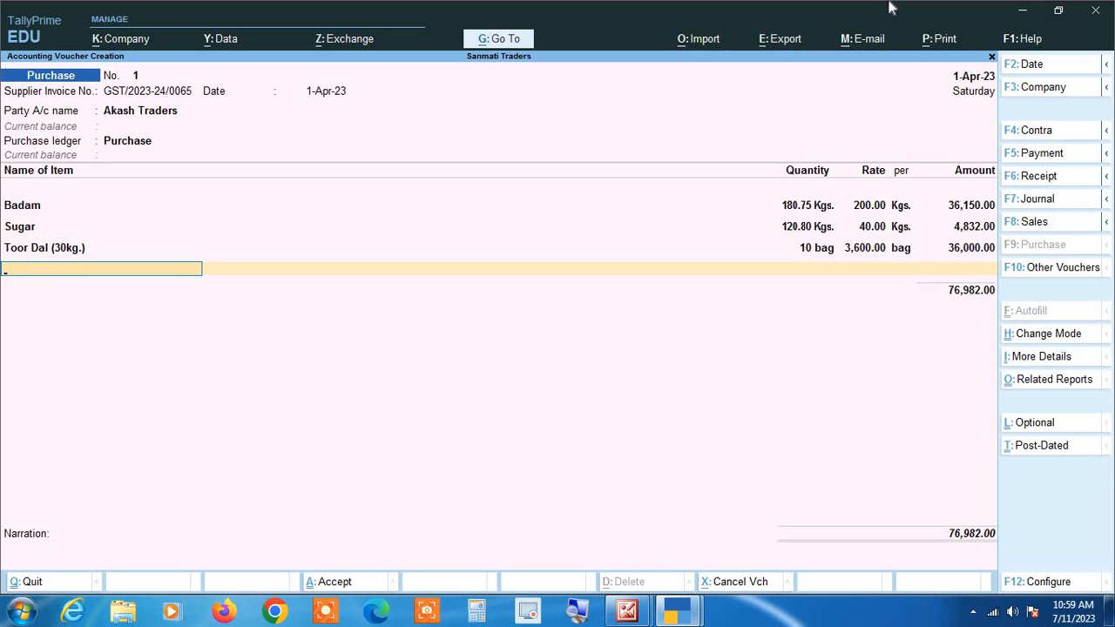
pyautogui.press('Return')
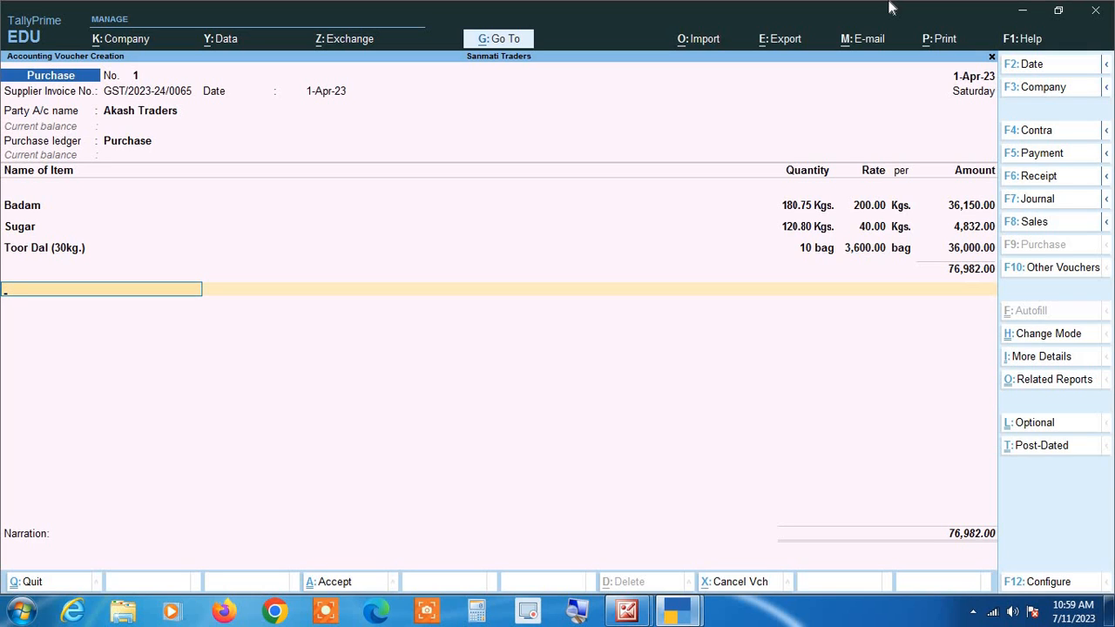
# Step: Start a new ledger named Cgst from the voucher's ledger line and place it under Duties & Taxes
pyautogui.press('Return')
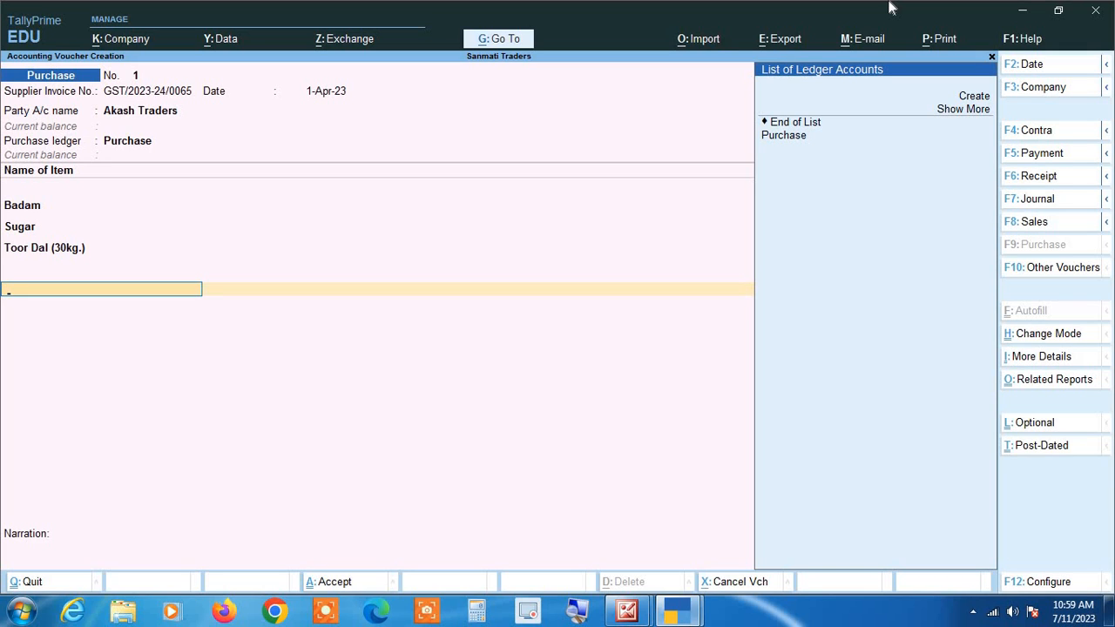
pyautogui.hotkey('alt', 'c')
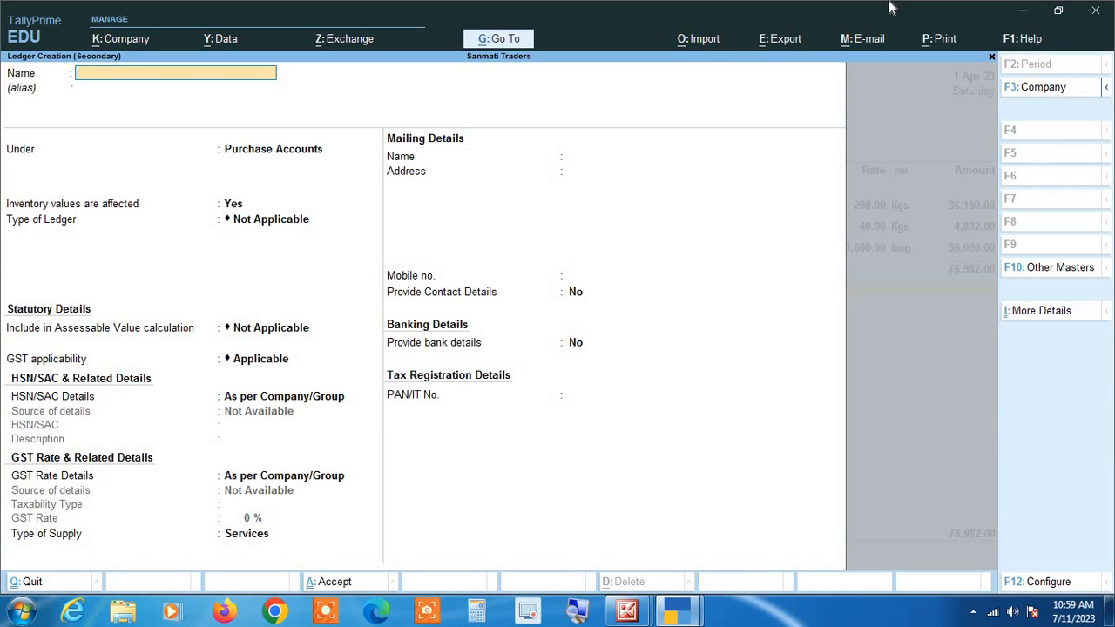
pyautogui.write('Cgst')
pyautogui.press('Return')
pyautogui.press('Return')
pyautogui.write('D')
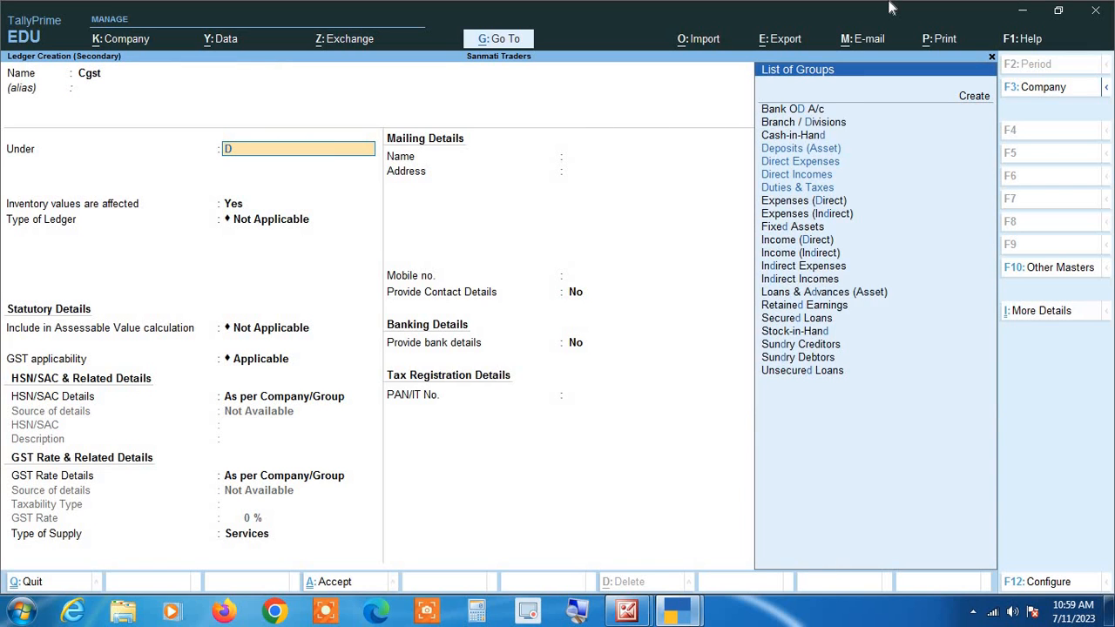
pyautogui.write('u')
pyautogui.press('Return')
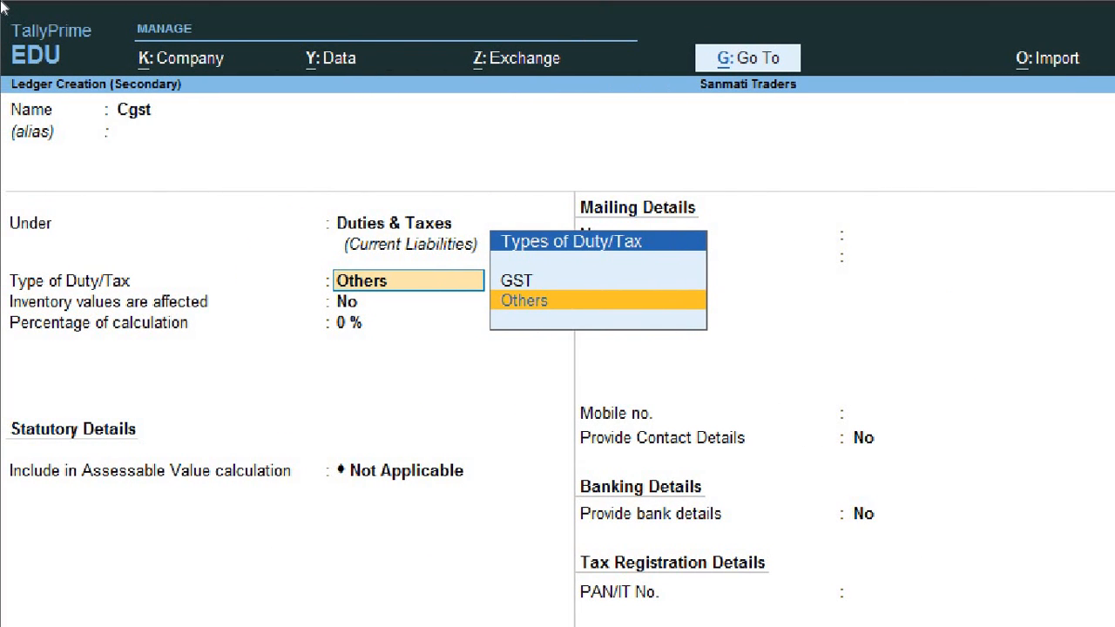
# Step: Set the Cgst ledger's duty type to GST and tax type to CGST, save it, and accept its calculated amount in the voucher
pyautogui.press('Up')
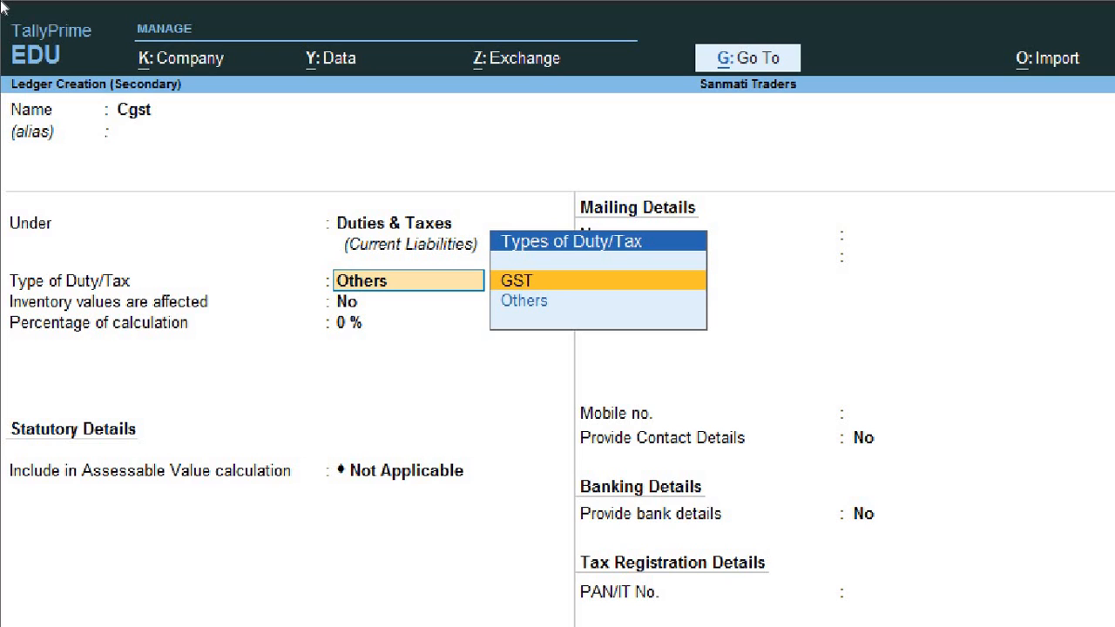
pyautogui.press('Return')
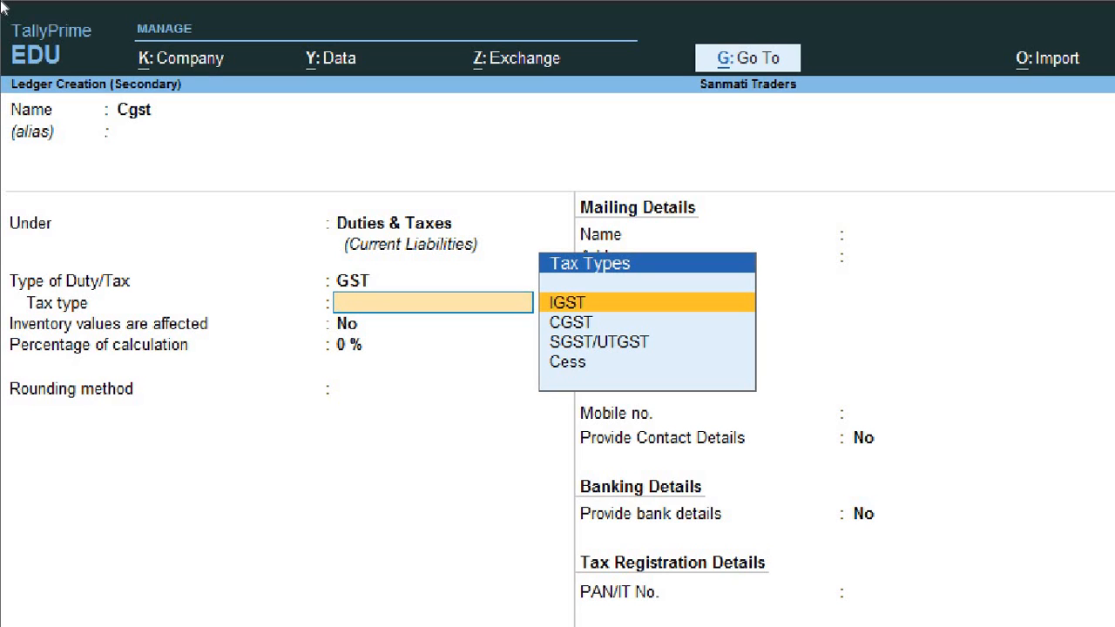
pyautogui.press('BackSpace')
pyautogui.press('Return')
pyautogui.press('Down')
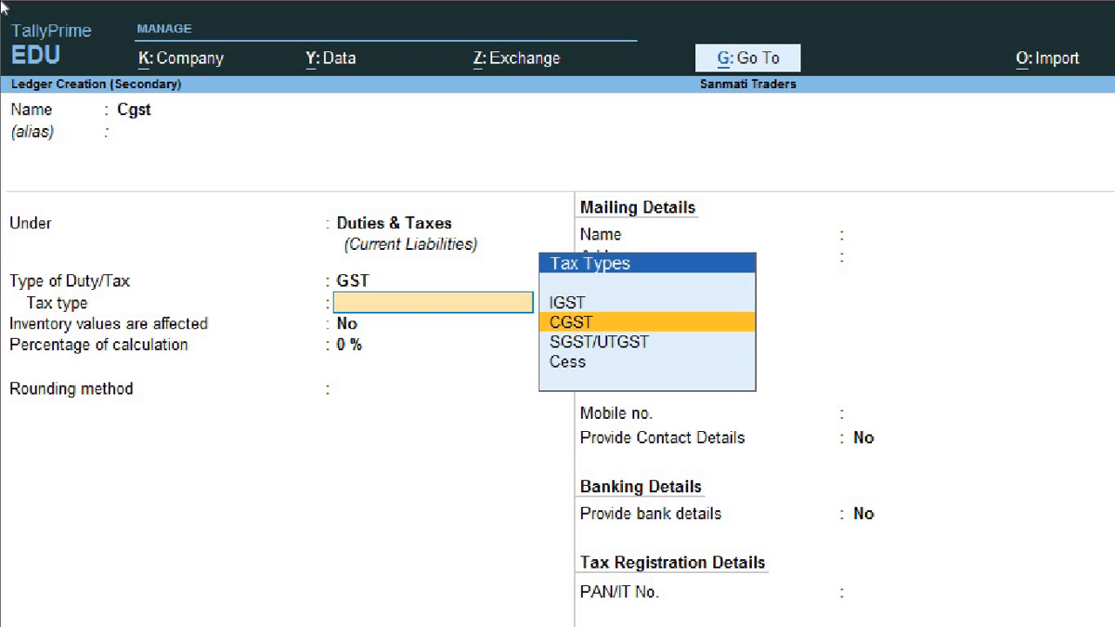
pyautogui.press('Return')
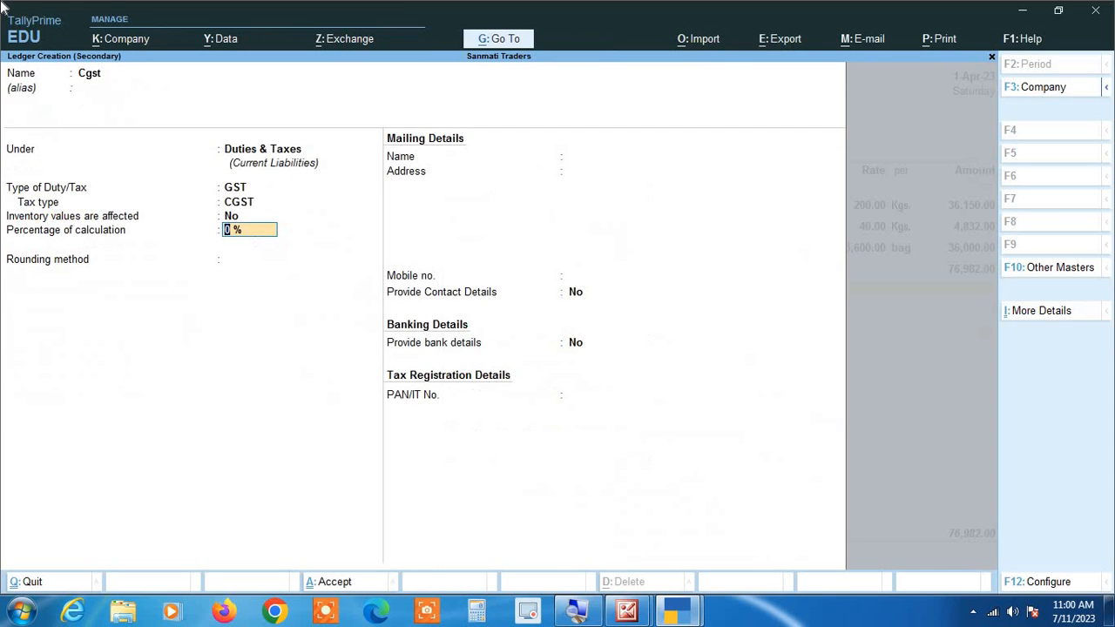
pyautogui.press('ctrl')
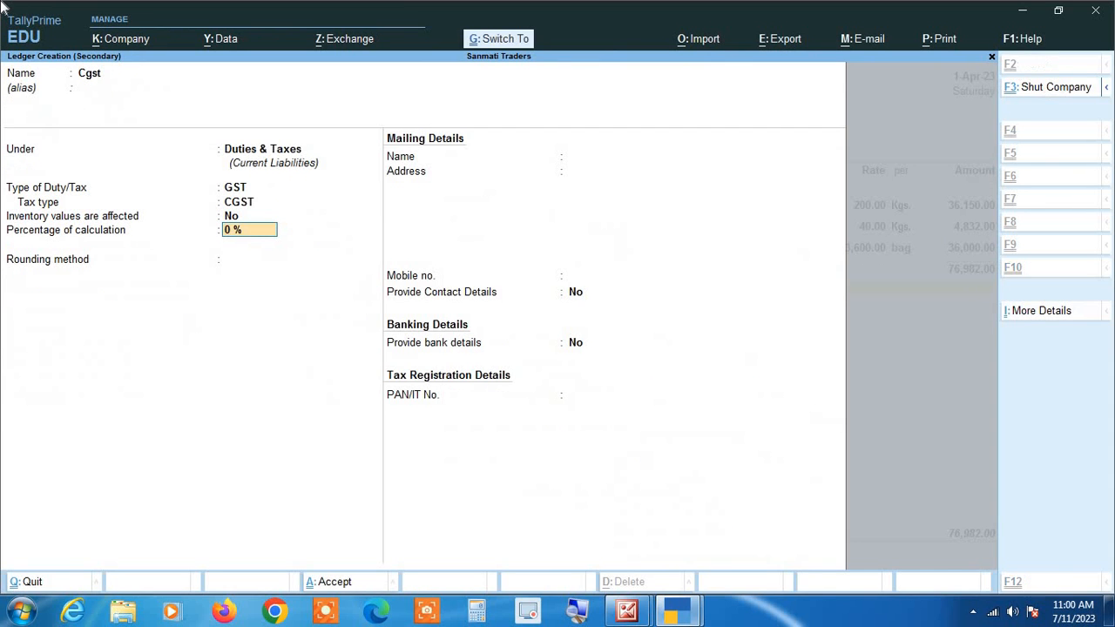
pyautogui.hotkey('ctrl', 'a')
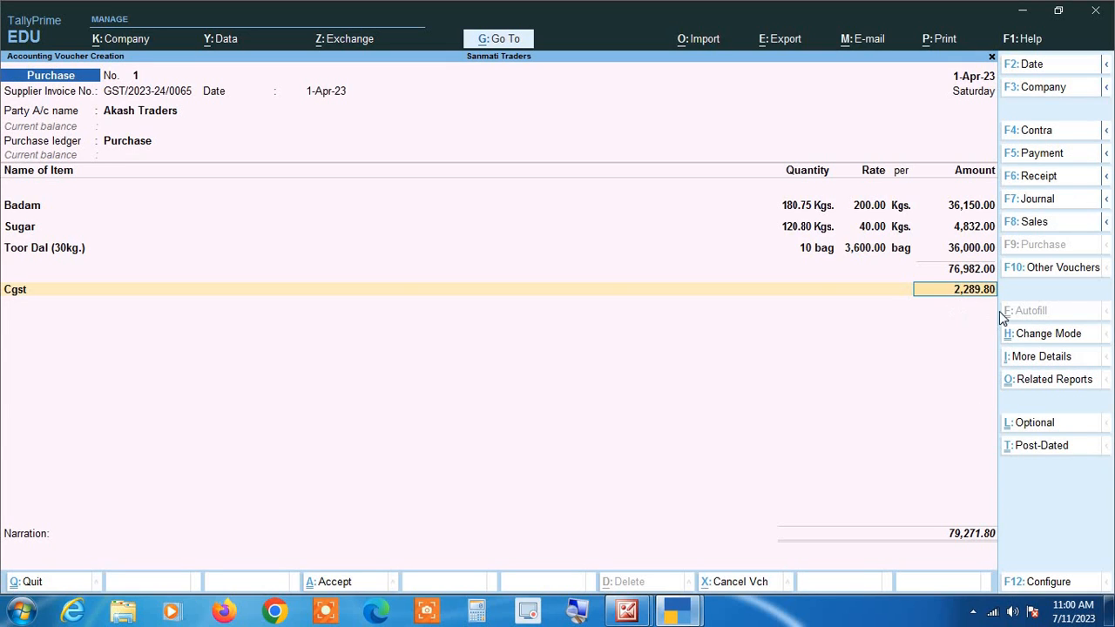
pyautogui.press('Return')
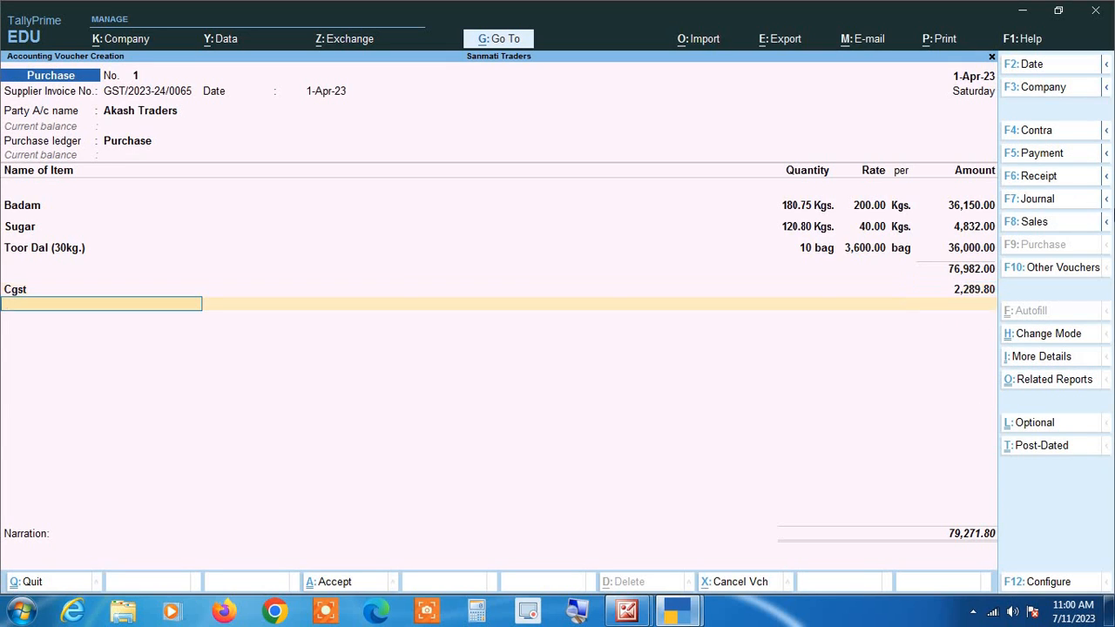
# Step: Start another ledger named Sgat for the voucher's next tax line, keeping it under Duties & Taxes
pyautogui.hotkey('alt', 'c')
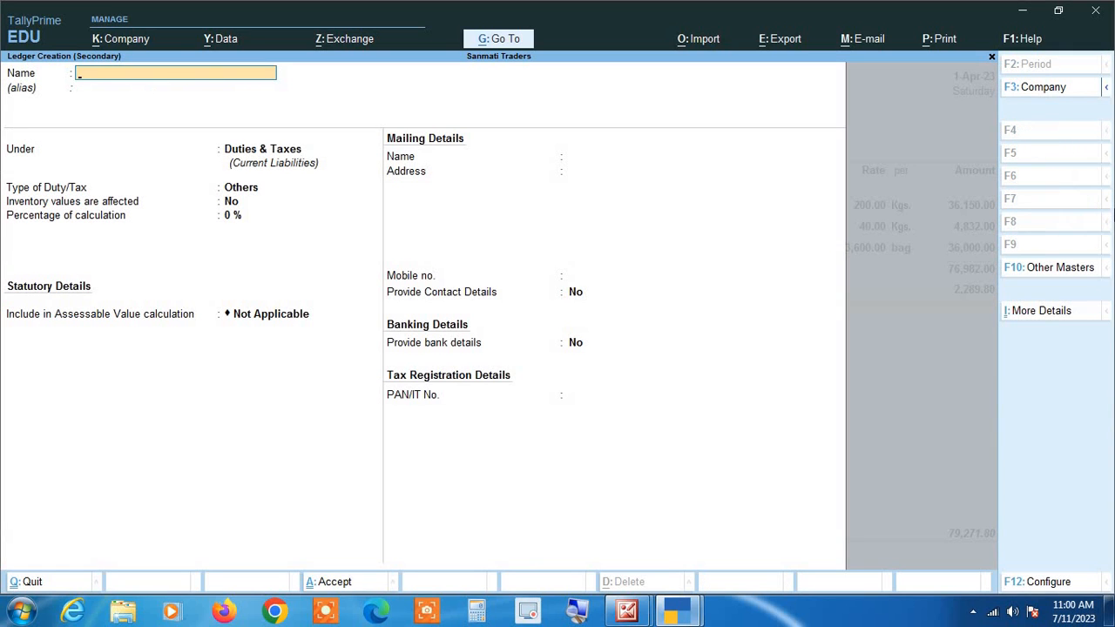
pyautogui.write('Sga')
pyautogui.press('Return')
pyautogui.press('Return')
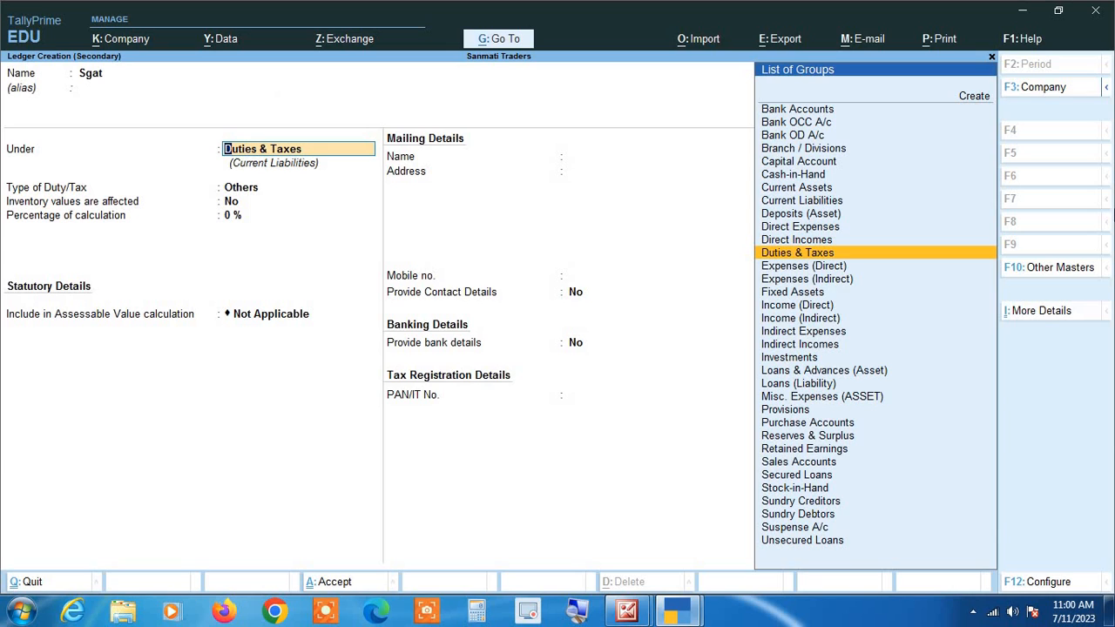
pyautogui.press('Return')
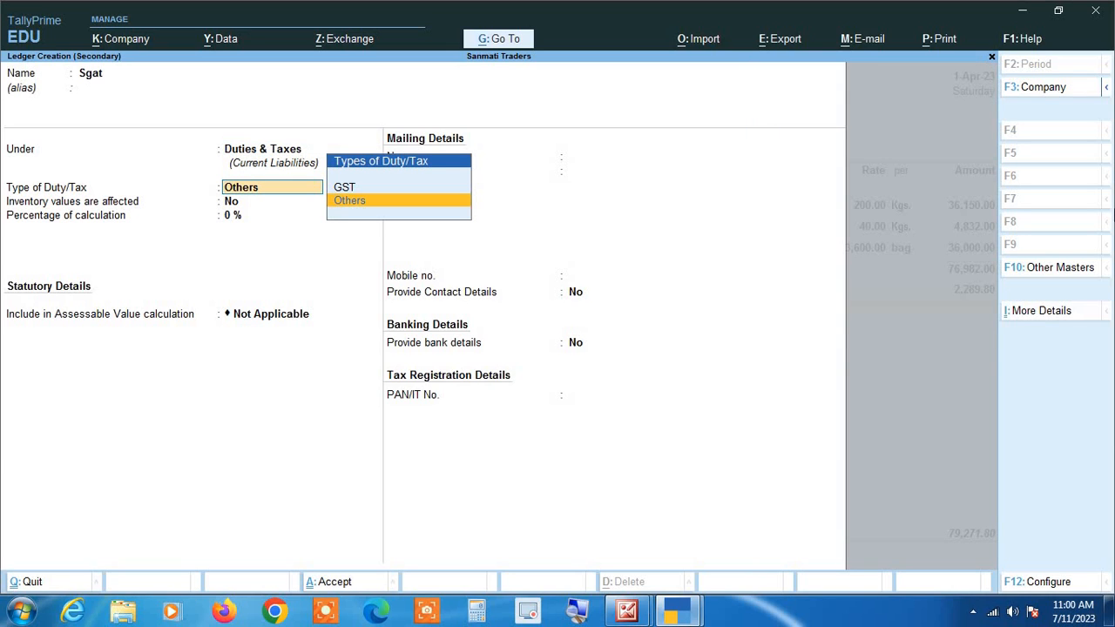
# Step: Set the Sgat ledger's duty type to GST and tax type to SGST/UTGST, save it, and accept its calculated voucher amount
pyautogui.press('Up')
pyautogui.press('Return')
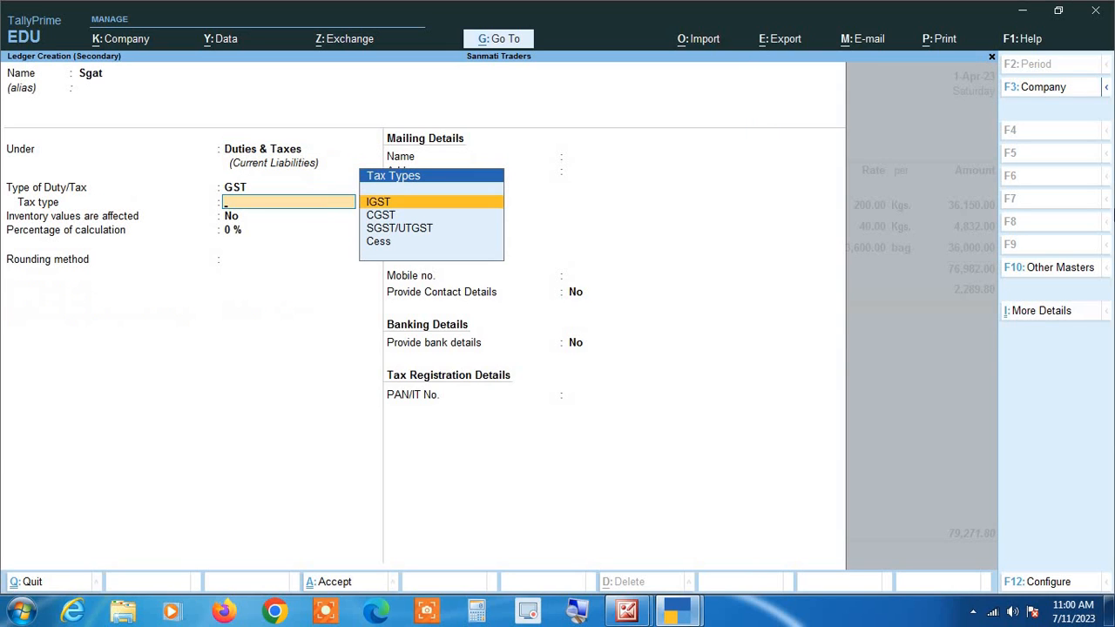
pyautogui.press('Down')
pyautogui.press('Down')
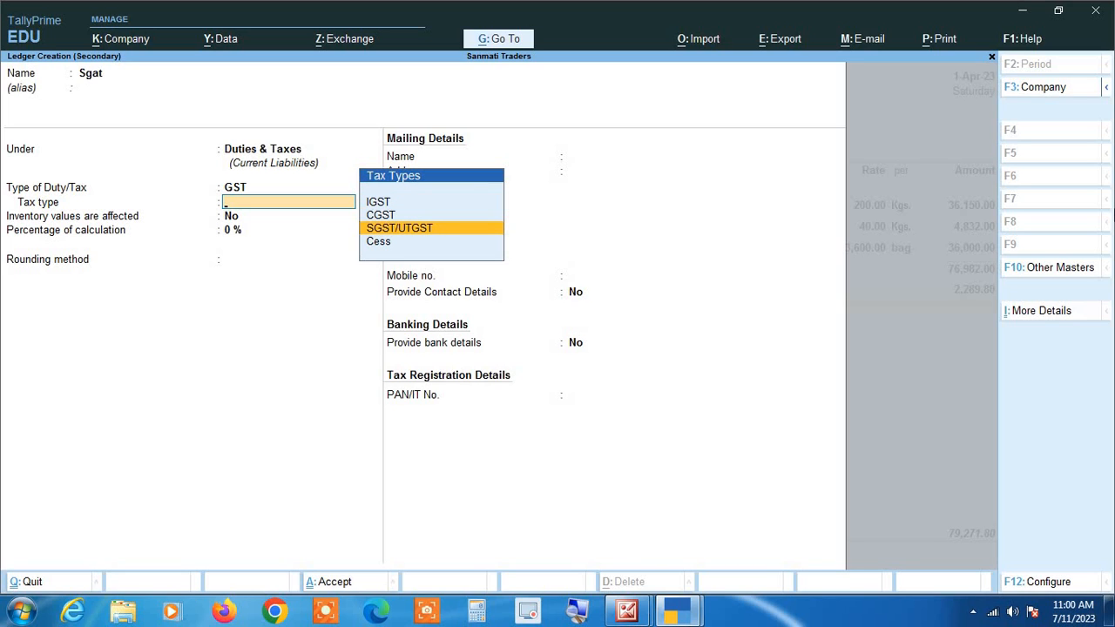
pyautogui.press('Return')
pyautogui.press('ctrl')
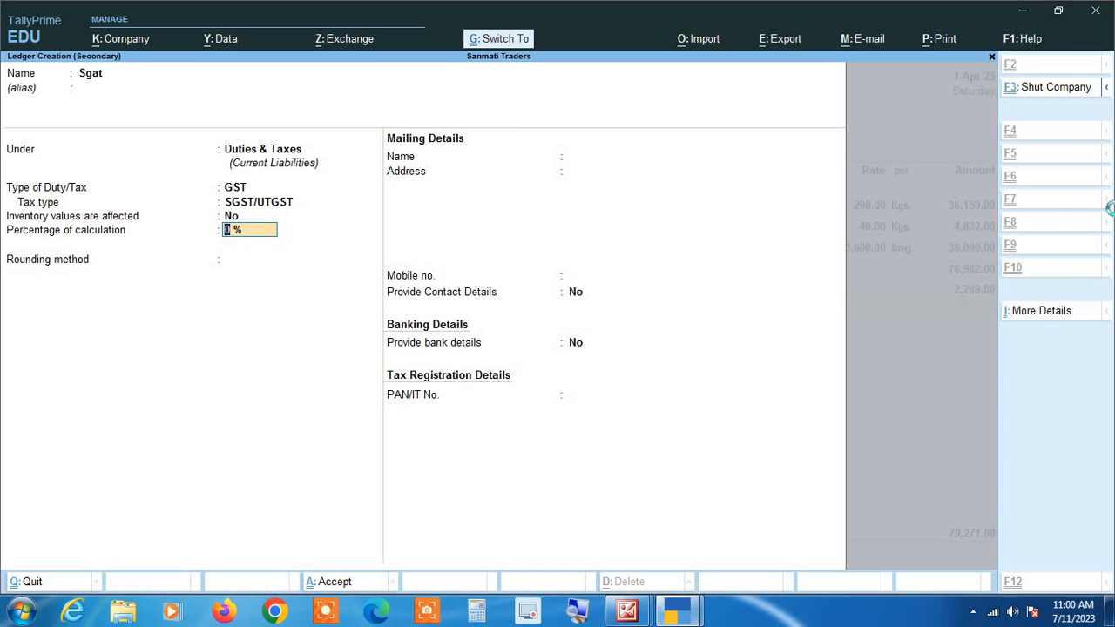
pyautogui.hotkey('ctrl', 'a')
pyautogui.press('Return')
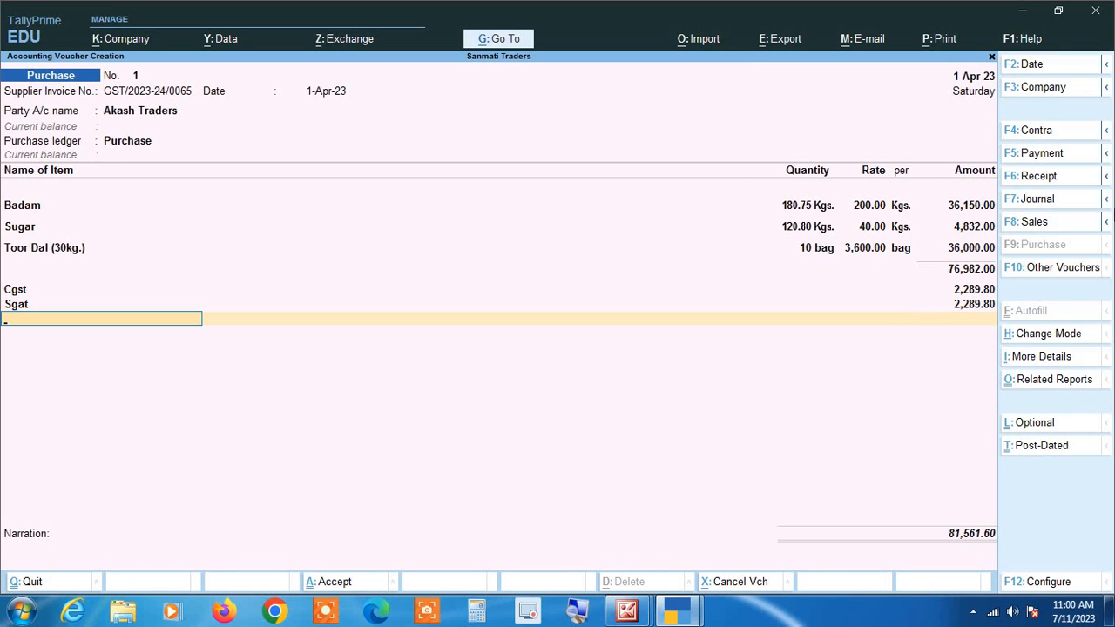
# Step: Review the Akash Traders tax invoice's item list, tax lines and GST and cess breakdown, and return to the purchase voucher
pyautogui.press('ctrl')
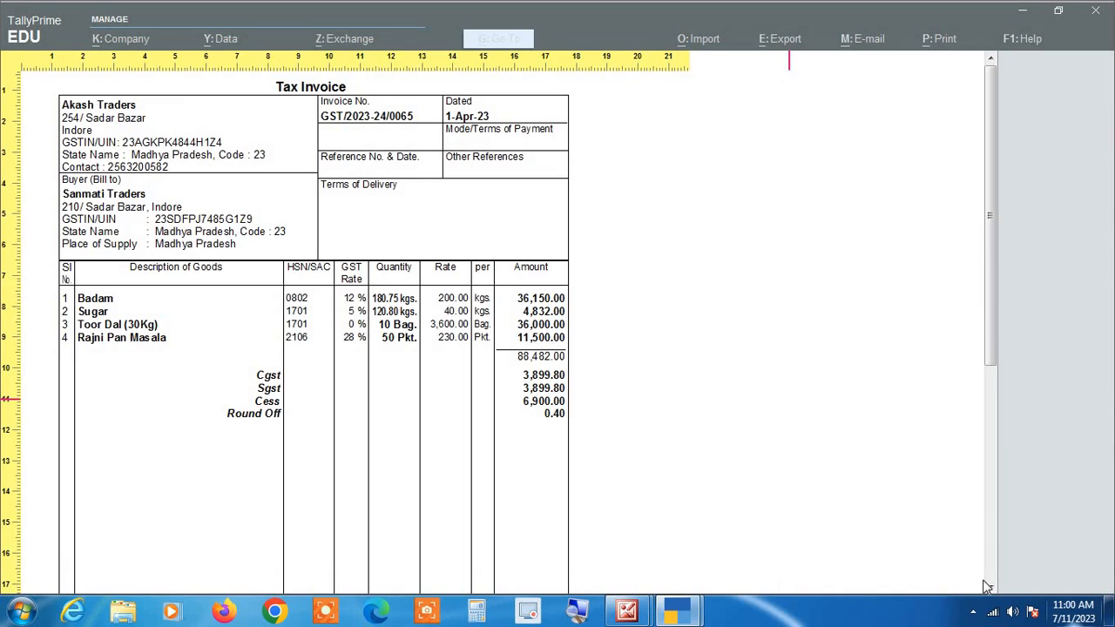
pyautogui.moveTo(990, 309); pyautogui.dragTo(996, 377)
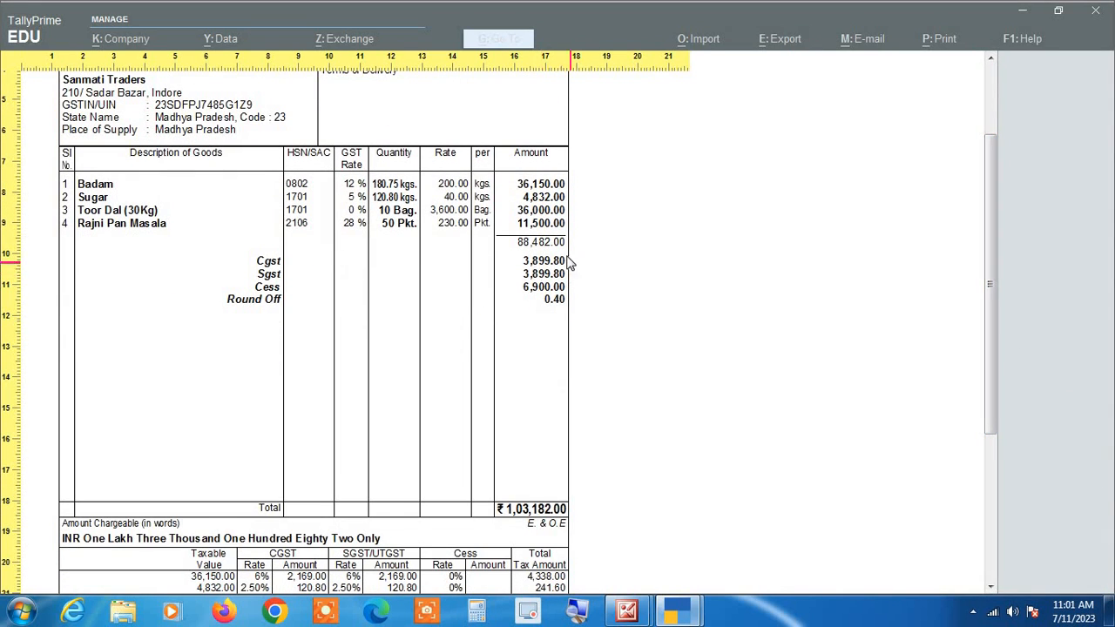
pyautogui.press('Escape')
pyautogui.moveTo(989, 241); pyautogui.dragTo(1027, 428)
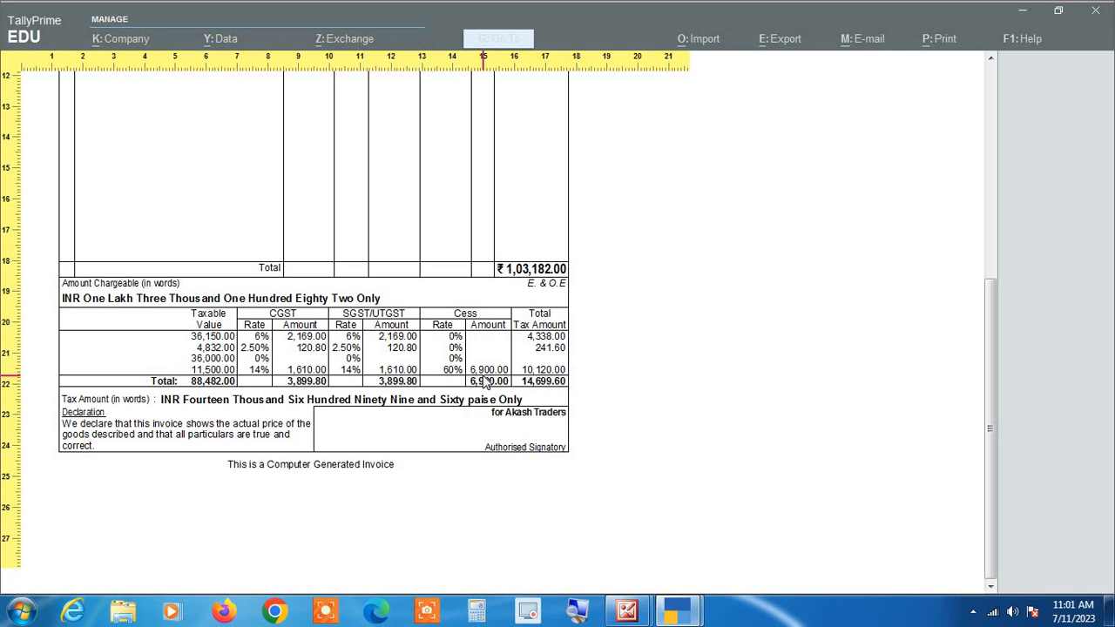
pyautogui.moveTo(995, 414); pyautogui.dragTo(989, 211)
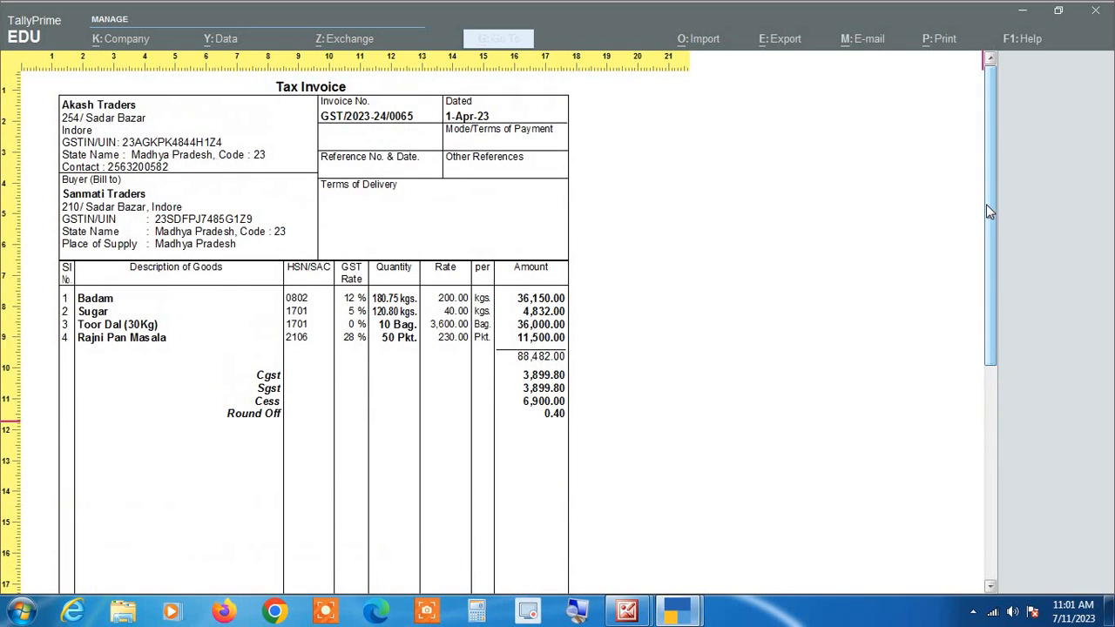
pyautogui.press('Escape')
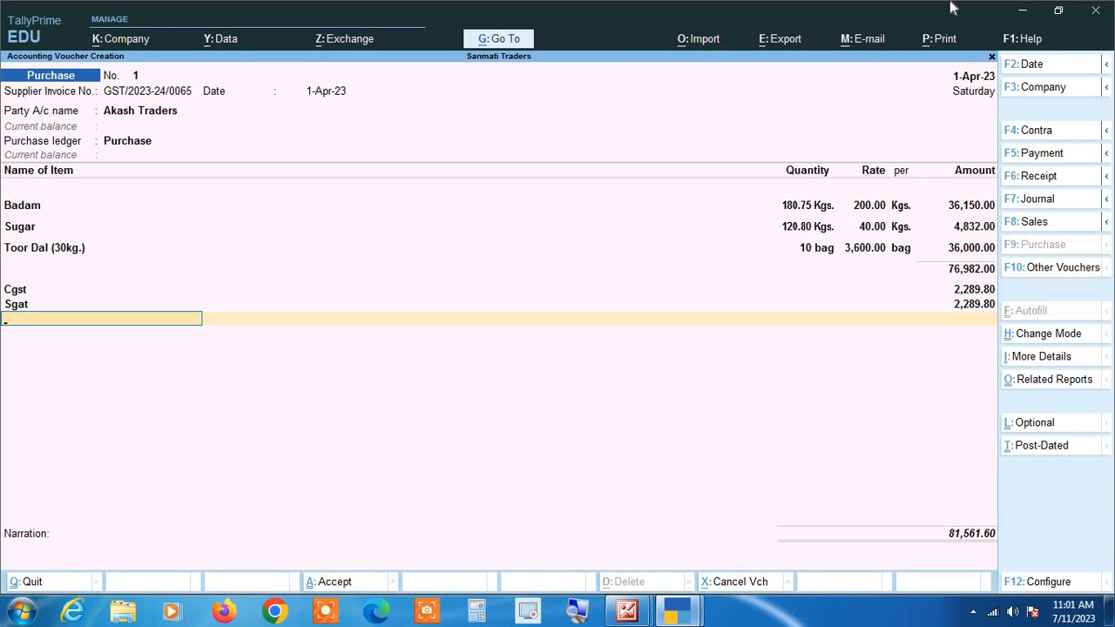
# Step: Open a new item line below Toor Dal and start the stock item Rajni Pan Masala under Primary
pyautogui.press('Up')
pyautogui.press('Up')
pyautogui.press('Up')
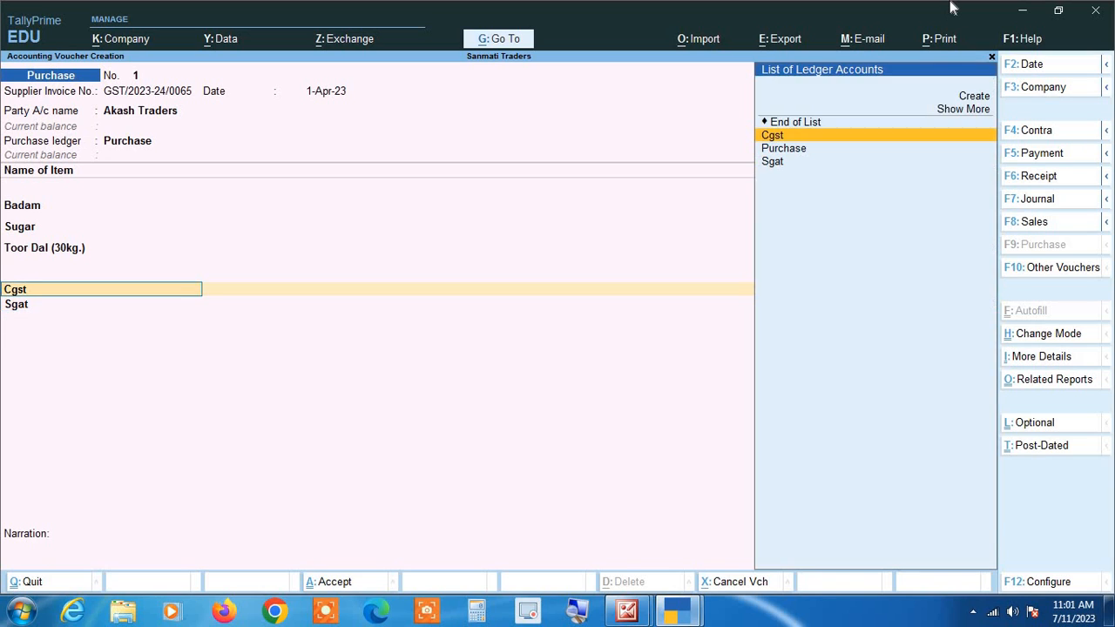
pyautogui.press('Return')
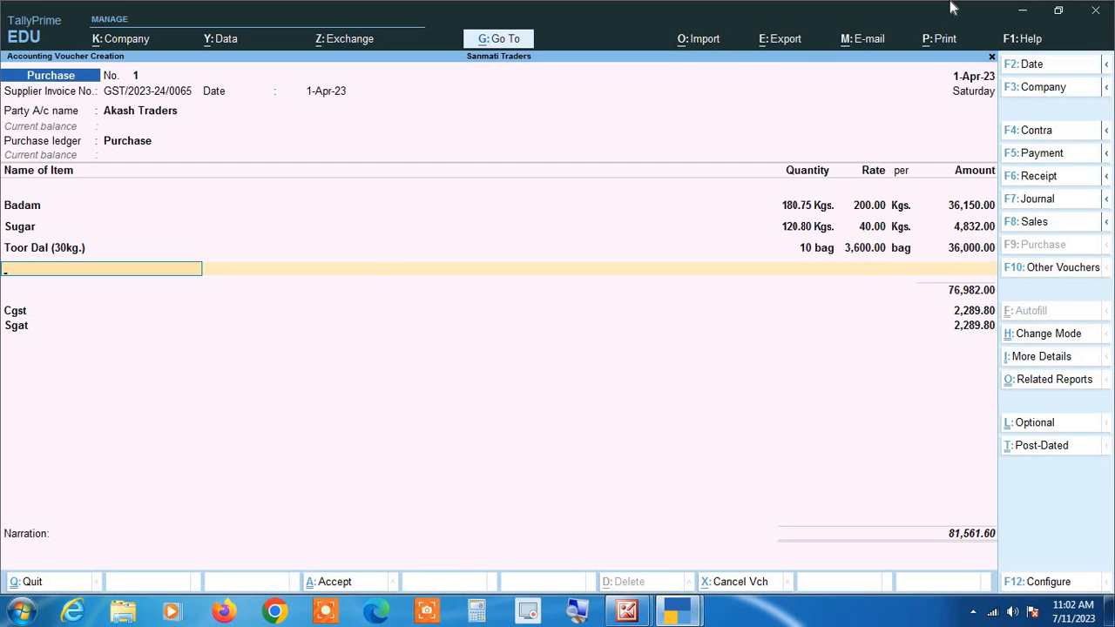
pyautogui.hotkey('alt', 'c')
pyautogui.write('Raj')
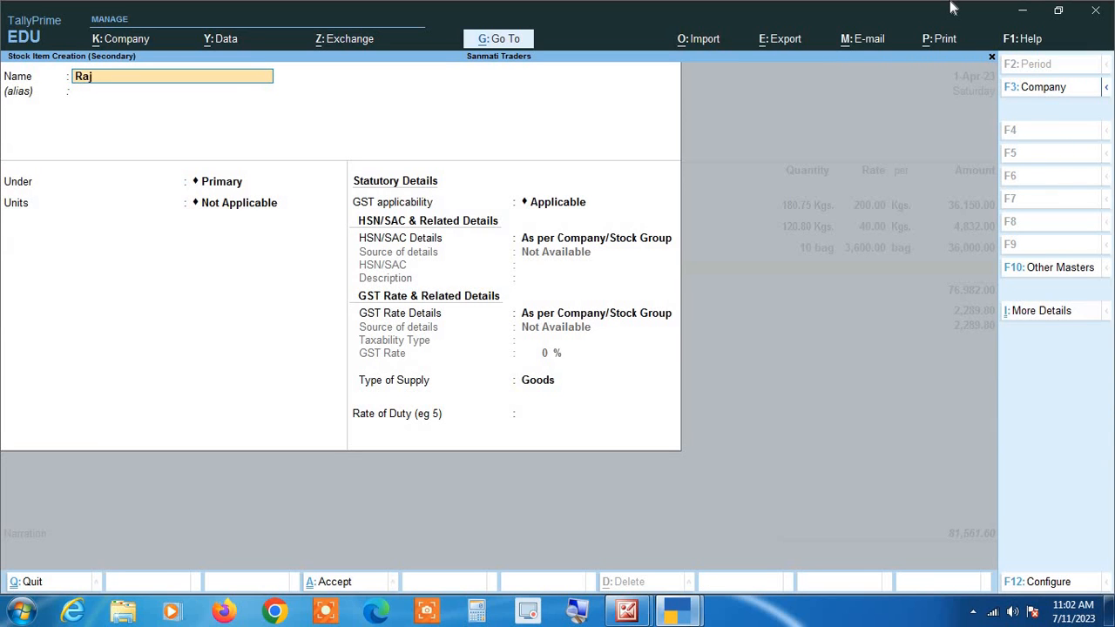
pyautogui.write('ni Pan Masala')
pyautogui.press('Return')
pyautogui.press('Return')
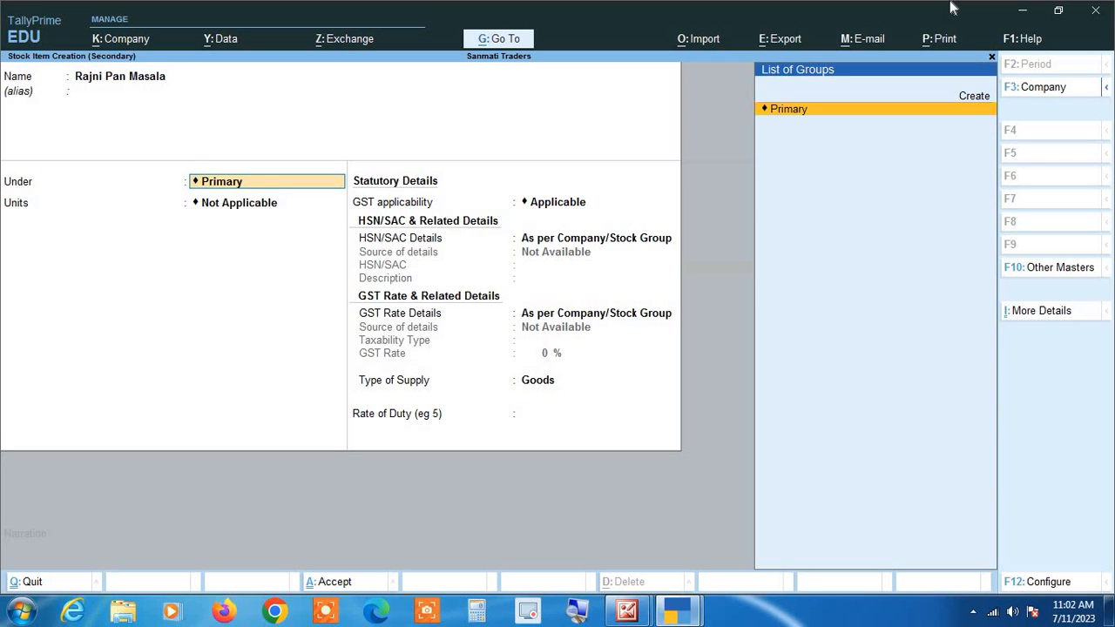
pyautogui.press('Return')
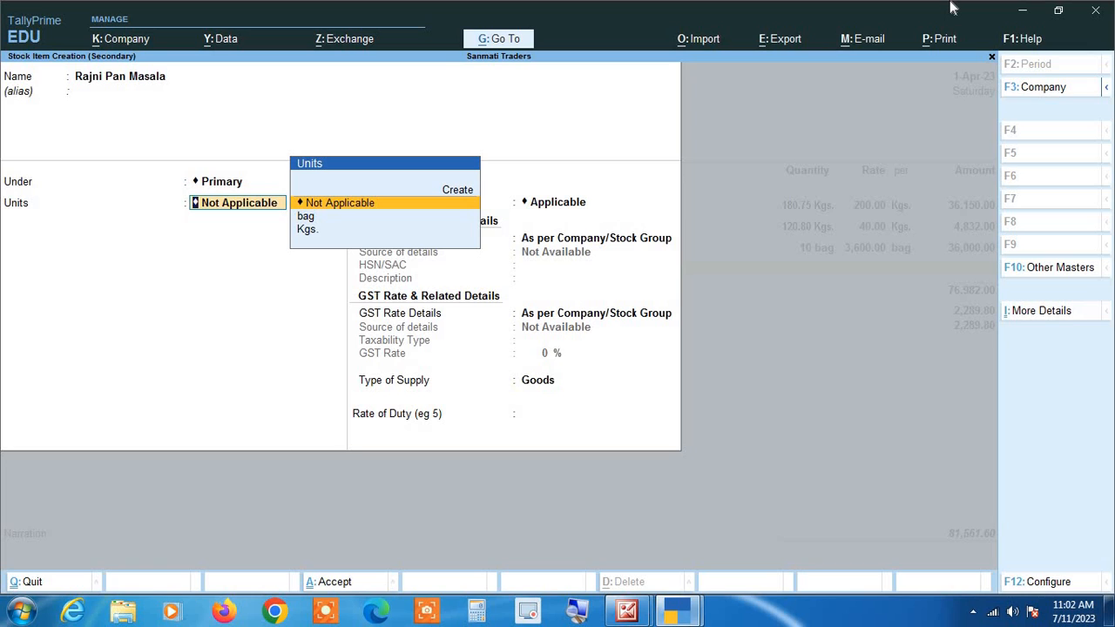
# Step: Create a simple unit Pkt. with UQC PAC-PACKS and zero decimal places, assign it to the item, and keep alternate units Not Applicable
pyautogui.hotkey('alt', 'c')
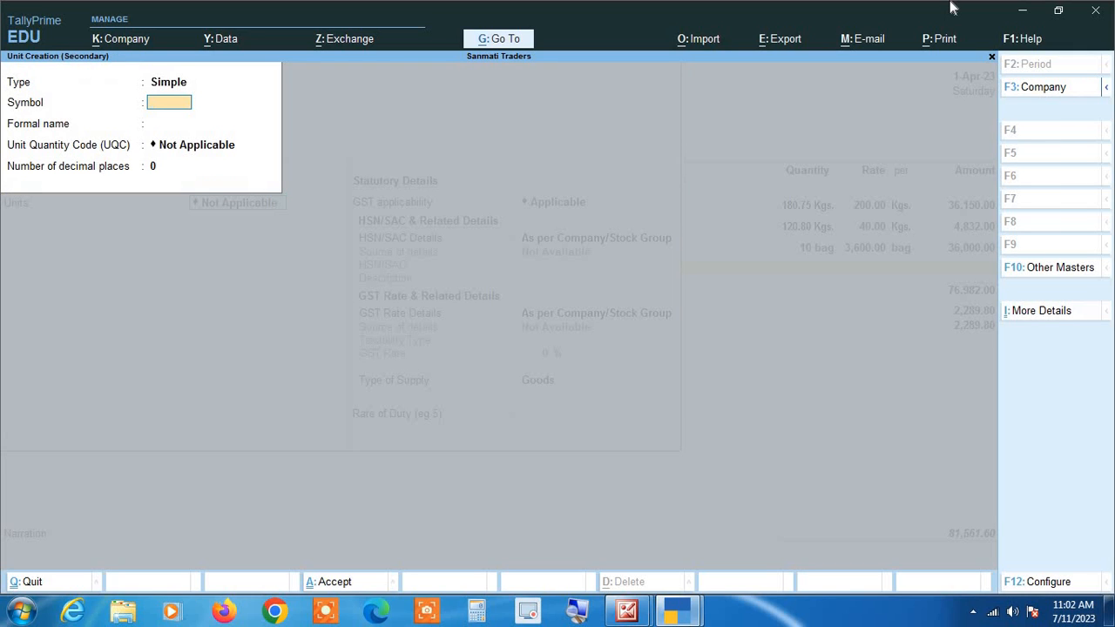
pyautogui.write('Pkt/')
pyautogui.press('BackSpace')
pyautogui.press('Return')
pyautogui.press('Return')
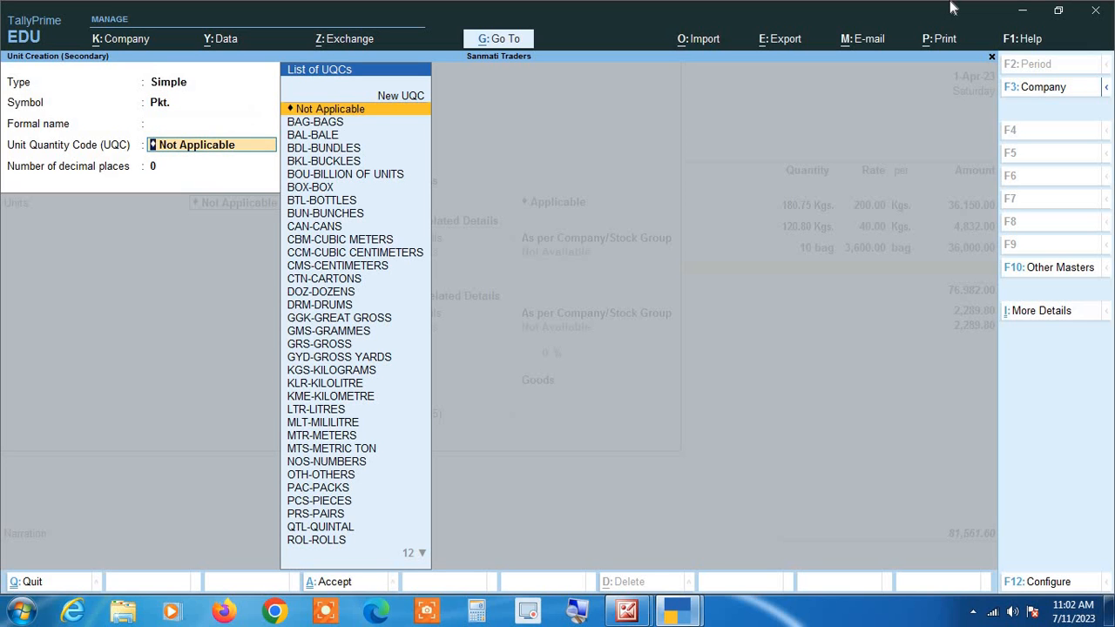
pyautogui.write('pac')
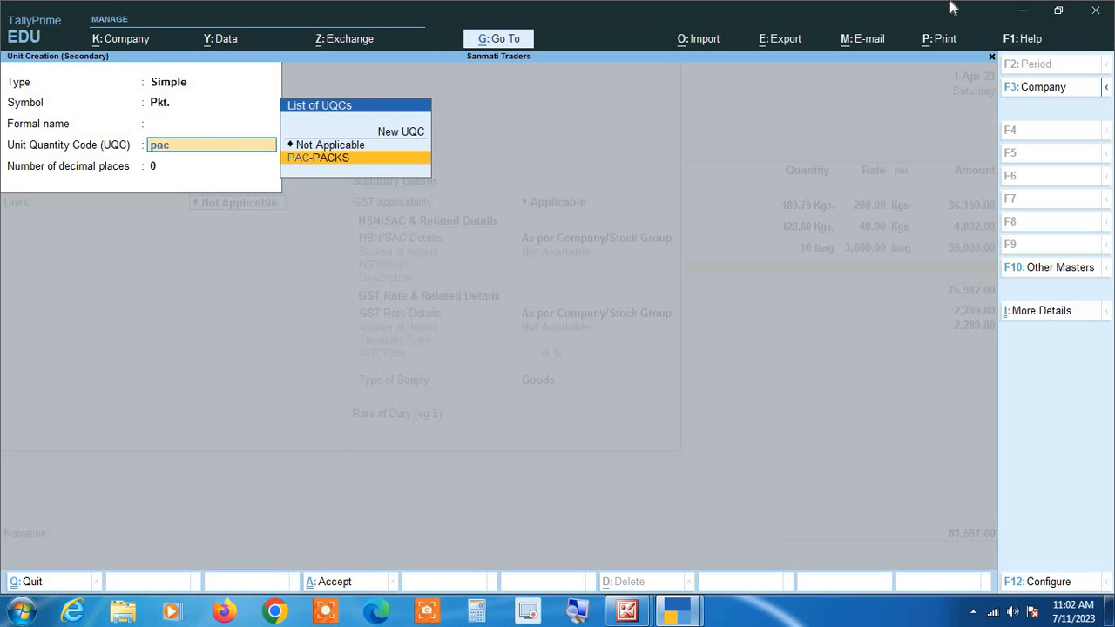
pyautogui.press('Return')
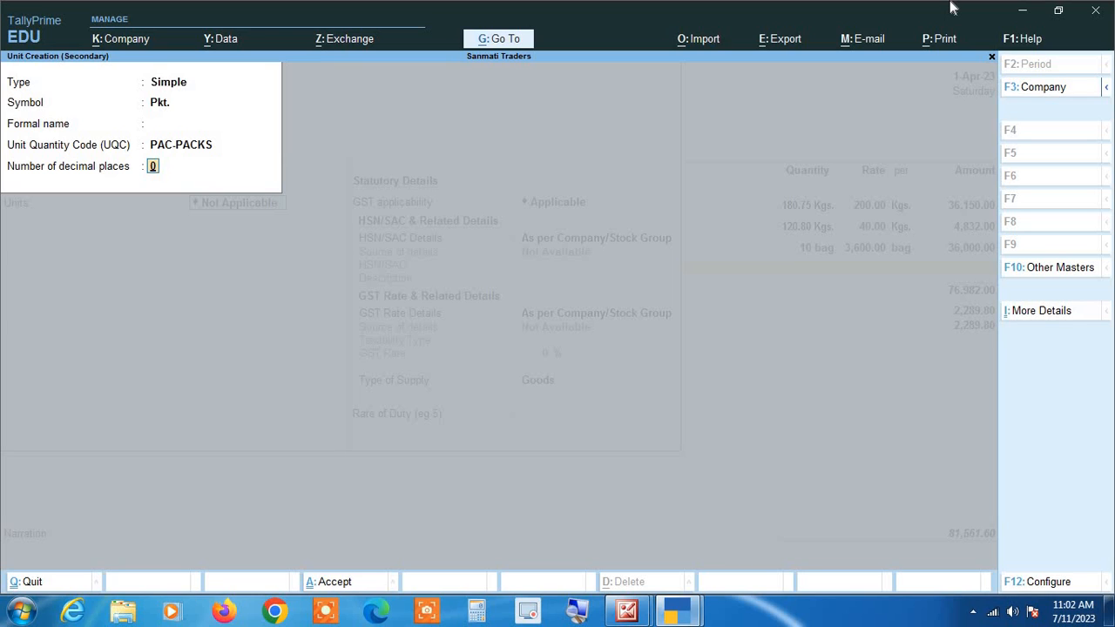
pyautogui.press('Return')
pyautogui.press('Return')
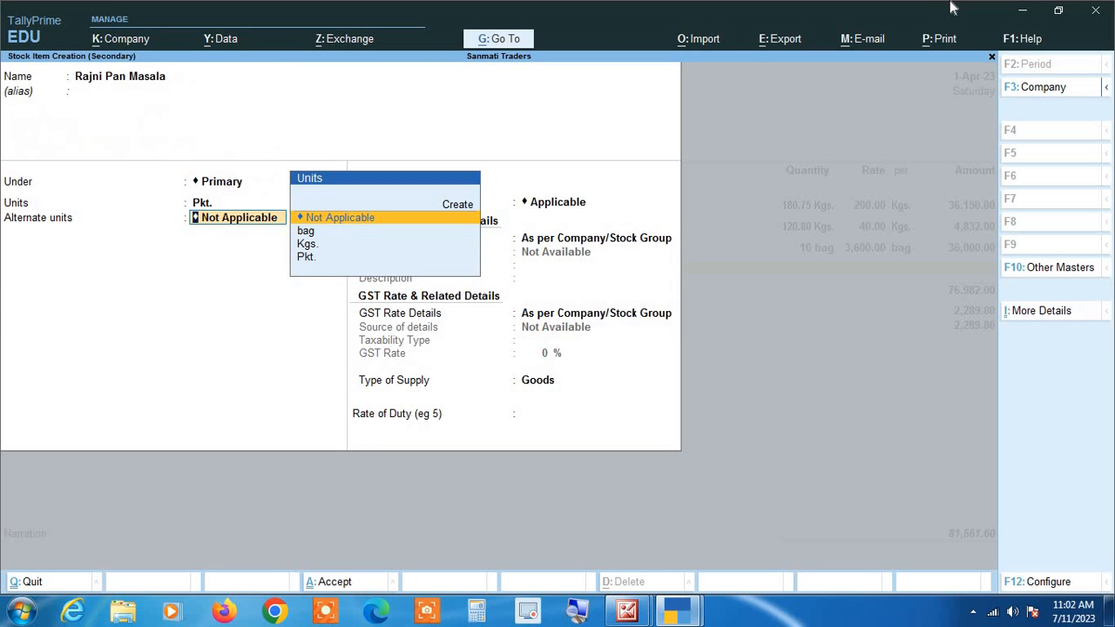
pyautogui.press('Return')
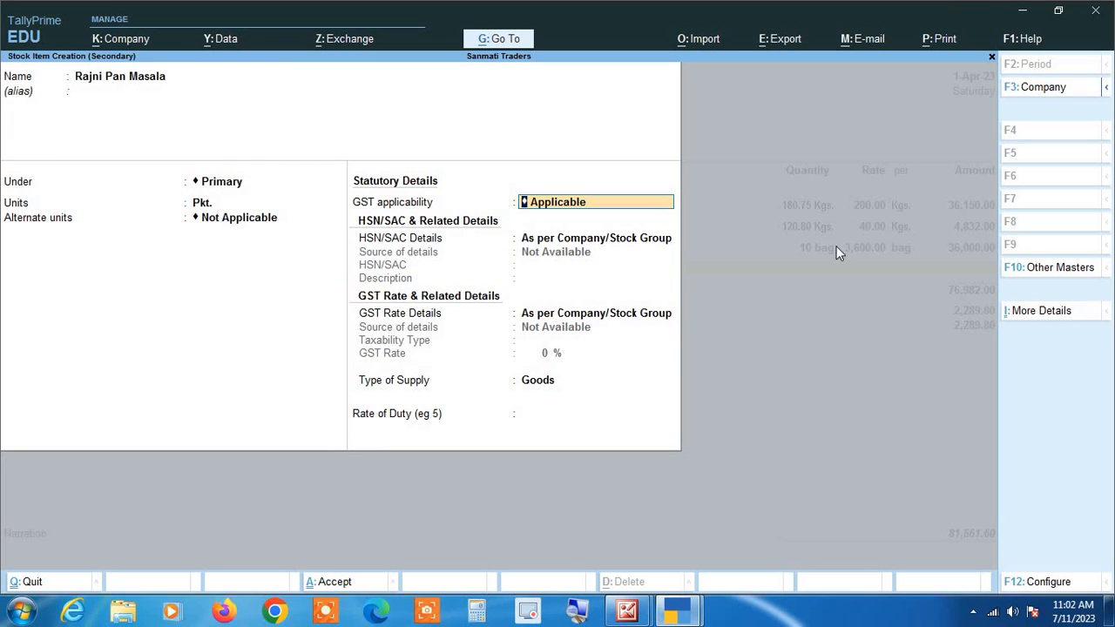
# Step: Keep GST applicable, specify HSN/SAC code 2106 directly for Rajni Pan Masala, and leave its description blank
pyautogui.press('Return')
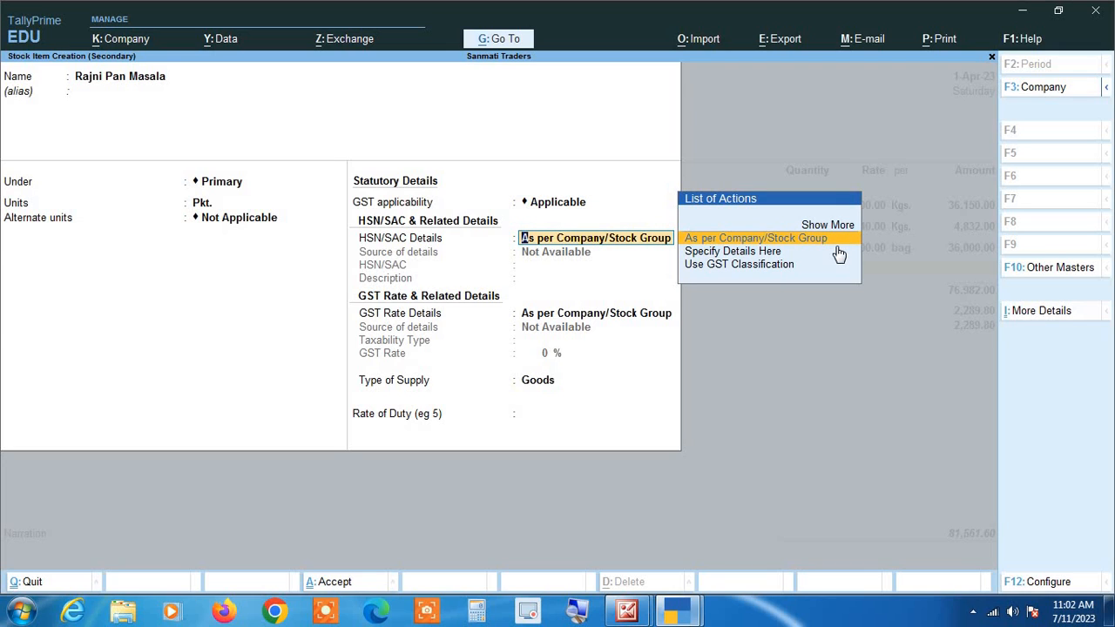
pyautogui.click(837, 253)
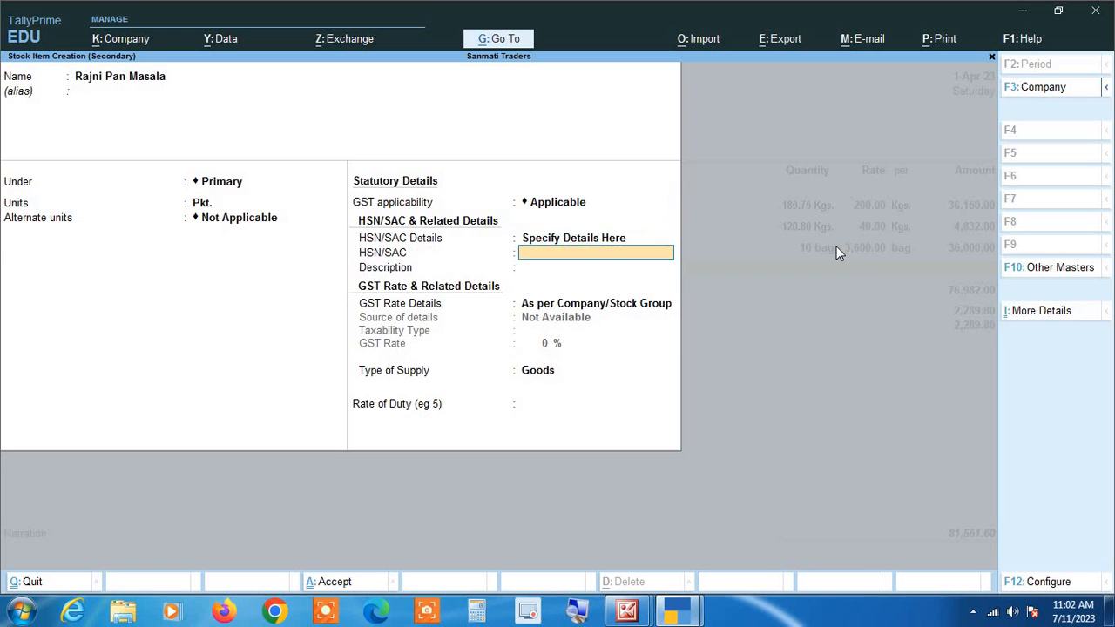
pyautogui.write('2106')
pyautogui.press('Return')
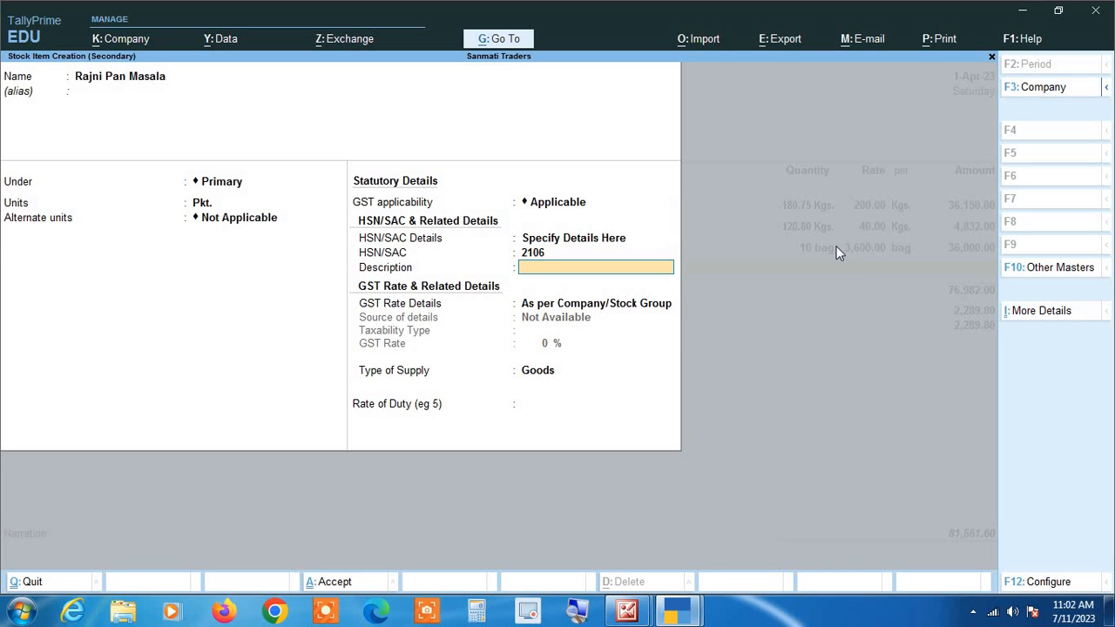
pyautogui.press('Return')
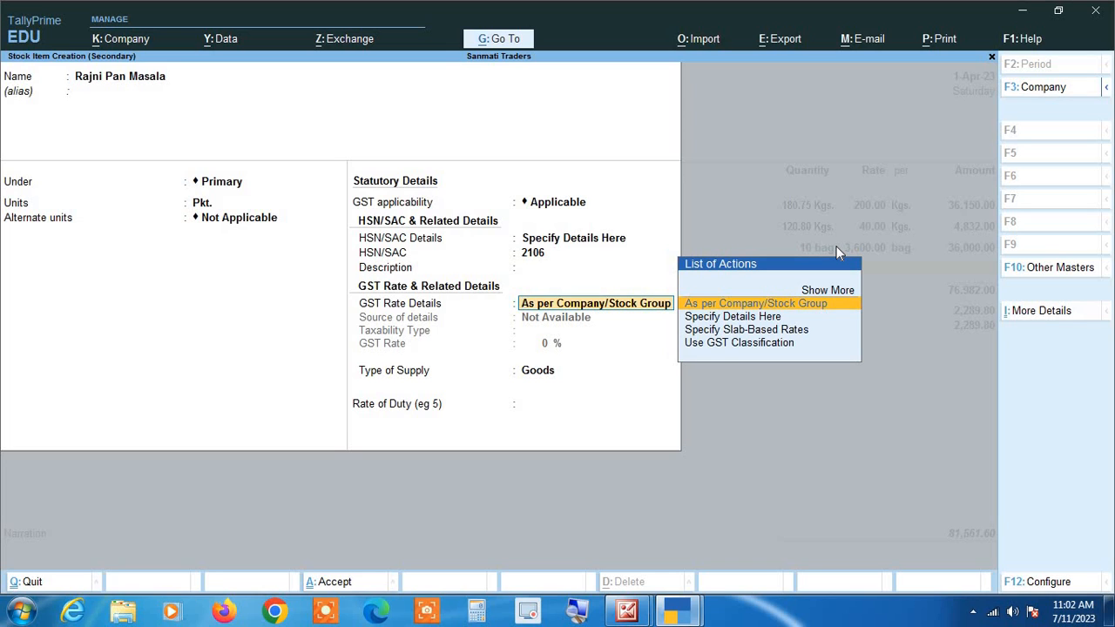
# Step: Specify the item's GST rate details directly, with taxability type Taxable and a GST rate of 28%
pyautogui.press('Down')
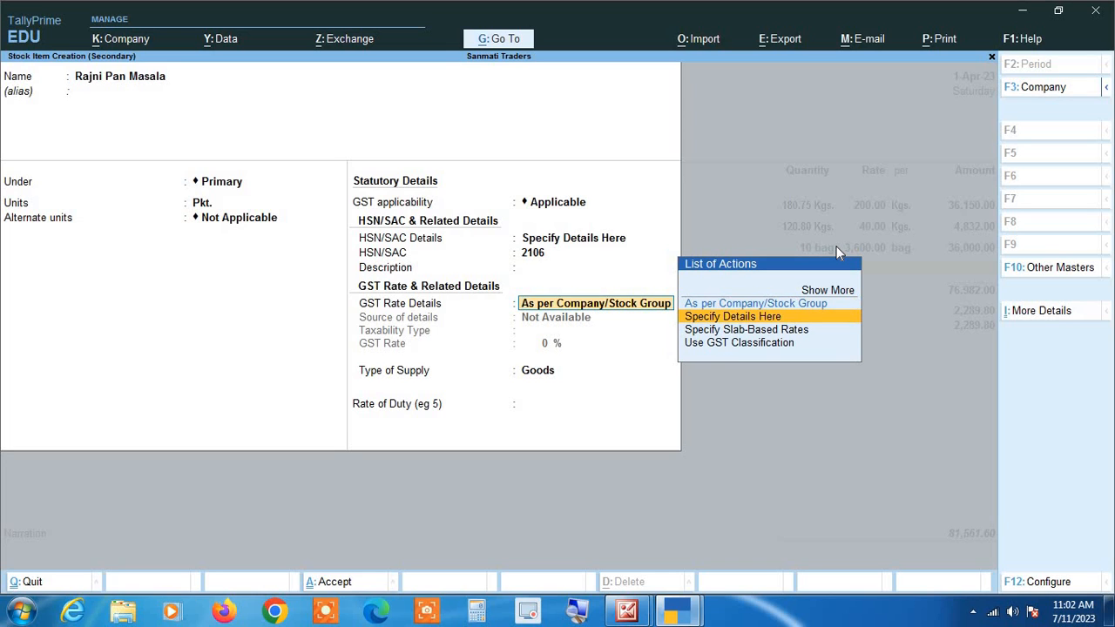
pyautogui.press('Return')
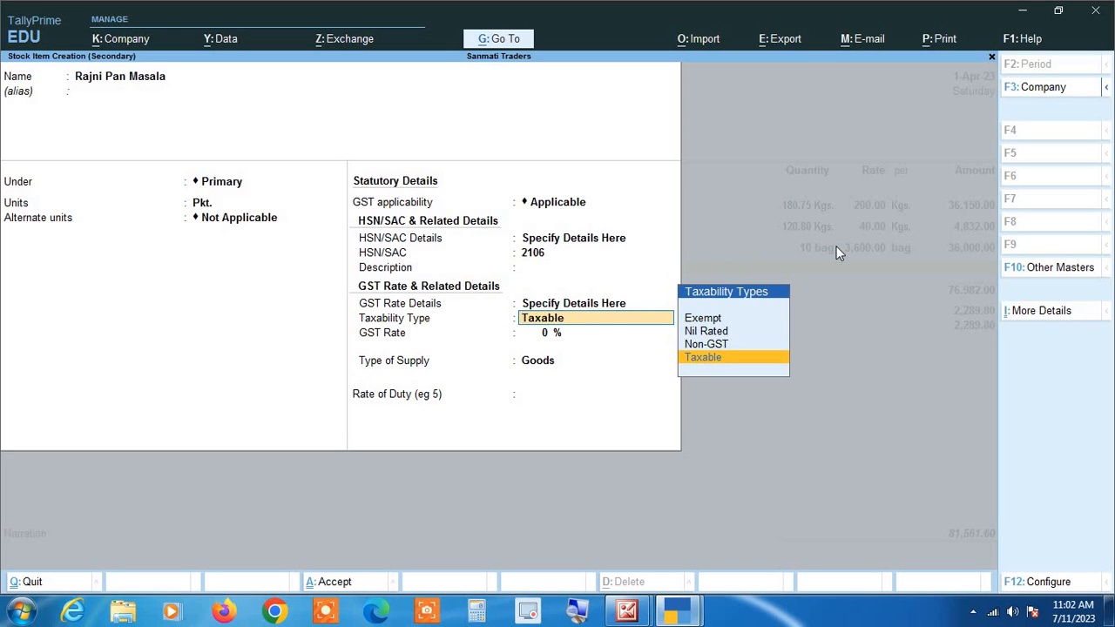
pyautogui.press('Return')
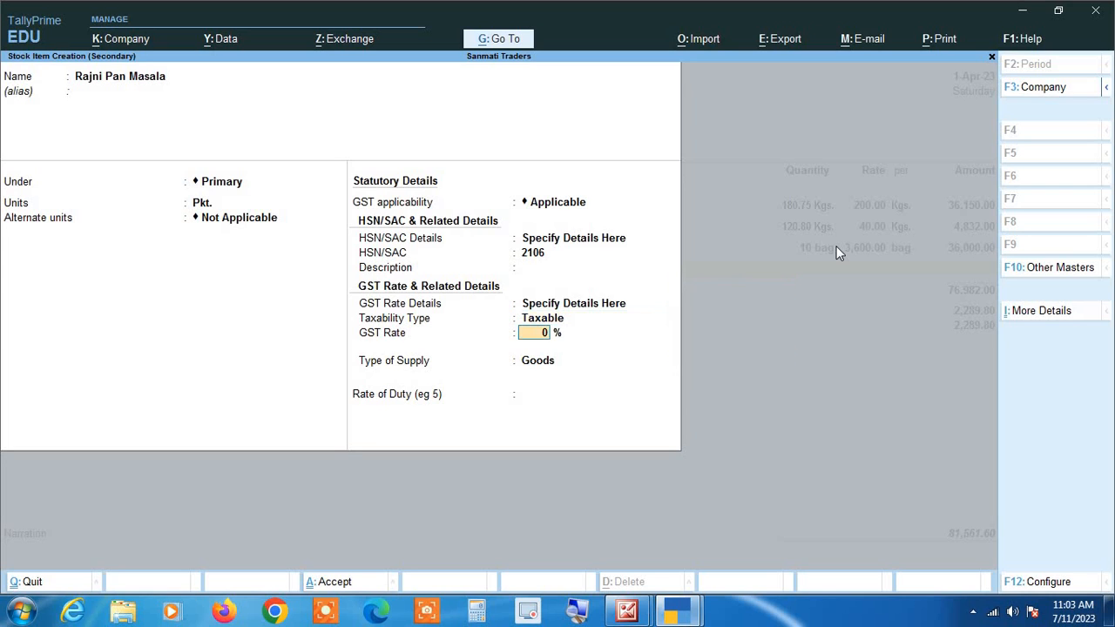
pyautogui.write('28')
# Step: Enable Provide Cess Rate details in the stock item configuration, keep all other options as they are, and accept it
pyautogui.press('F12')
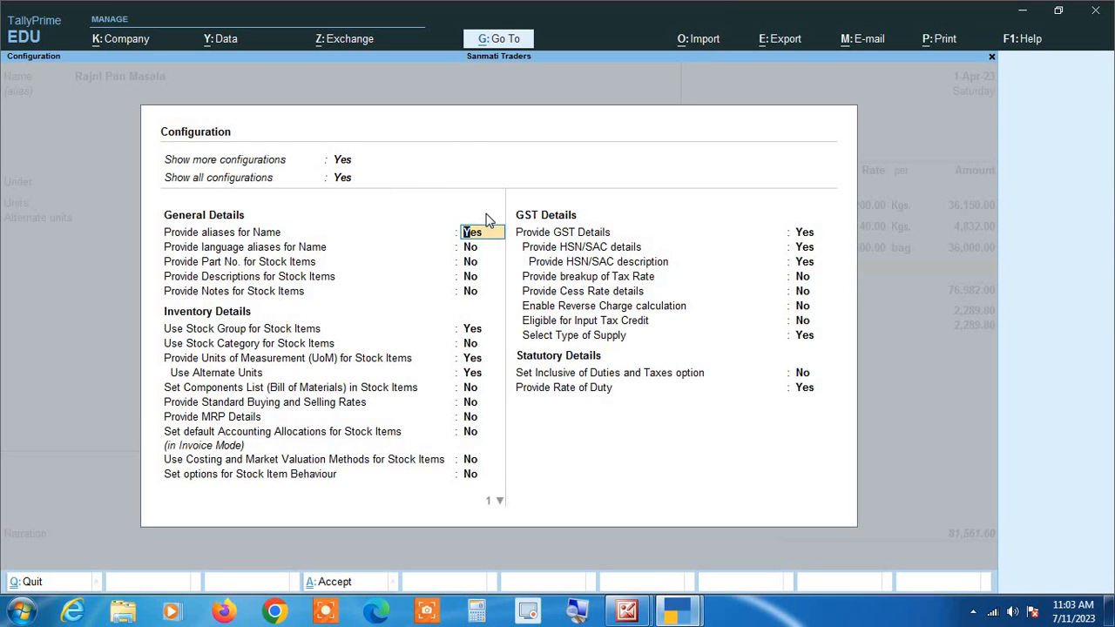
pyautogui.press('Return')
pyautogui.press('Return')
pyautogui.press('Return')
pyautogui.press('Return')
pyautogui.press('Return')
pyautogui.press('Return')
pyautogui.press('Return')
pyautogui.press('Return')
pyautogui.press('Return')
pyautogui.press('Return')
pyautogui.press('Return')
pyautogui.press('Return')
pyautogui.press('Return')
pyautogui.press('Return')
pyautogui.press('Return')
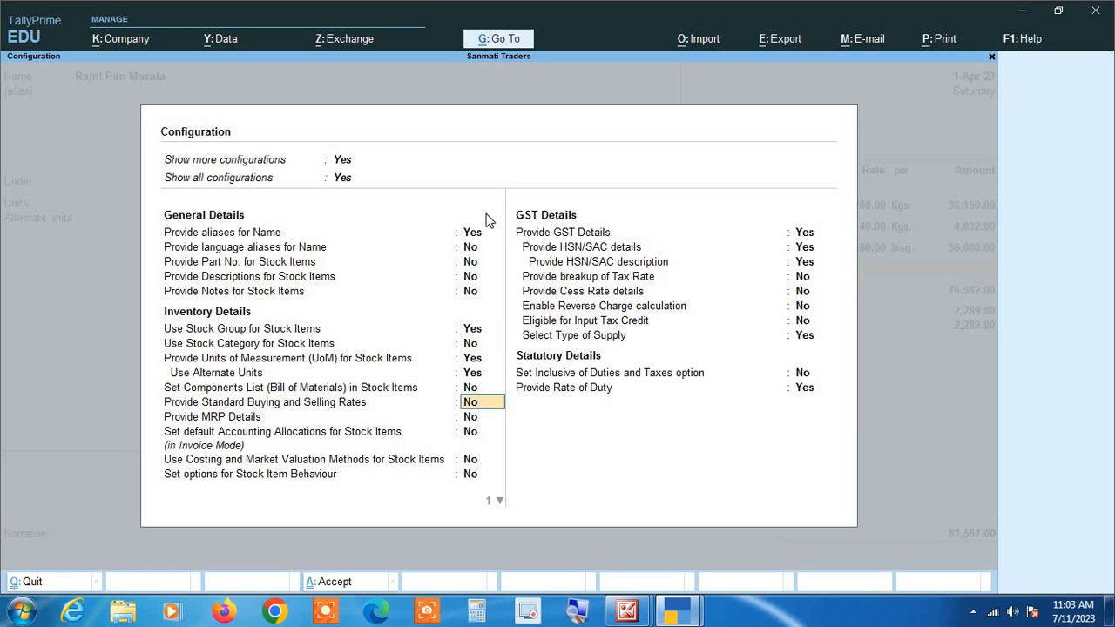
pyautogui.press('Return')
pyautogui.press('Return')
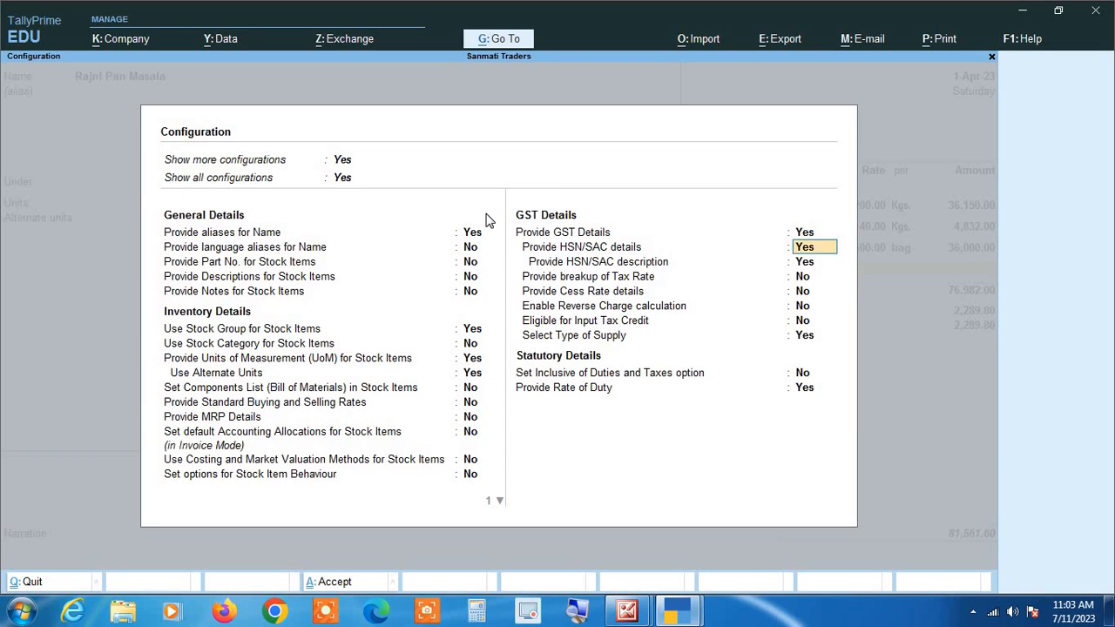
pyautogui.press('Return')
pyautogui.press('Return')
pyautogui.press('Return')
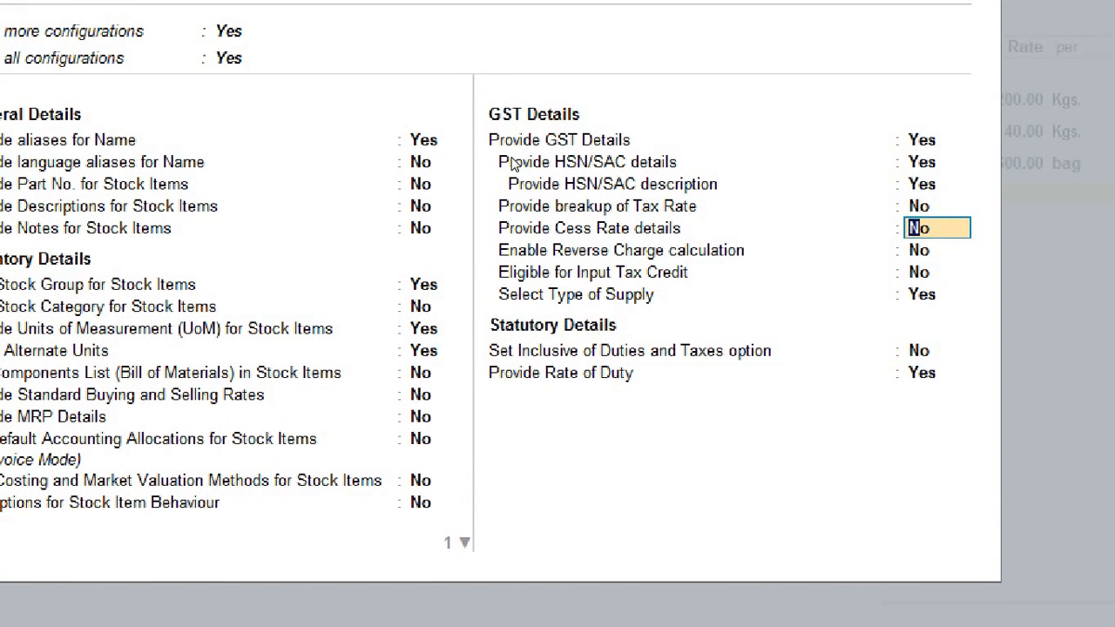
pyautogui.write('yes')
pyautogui.press('Return')
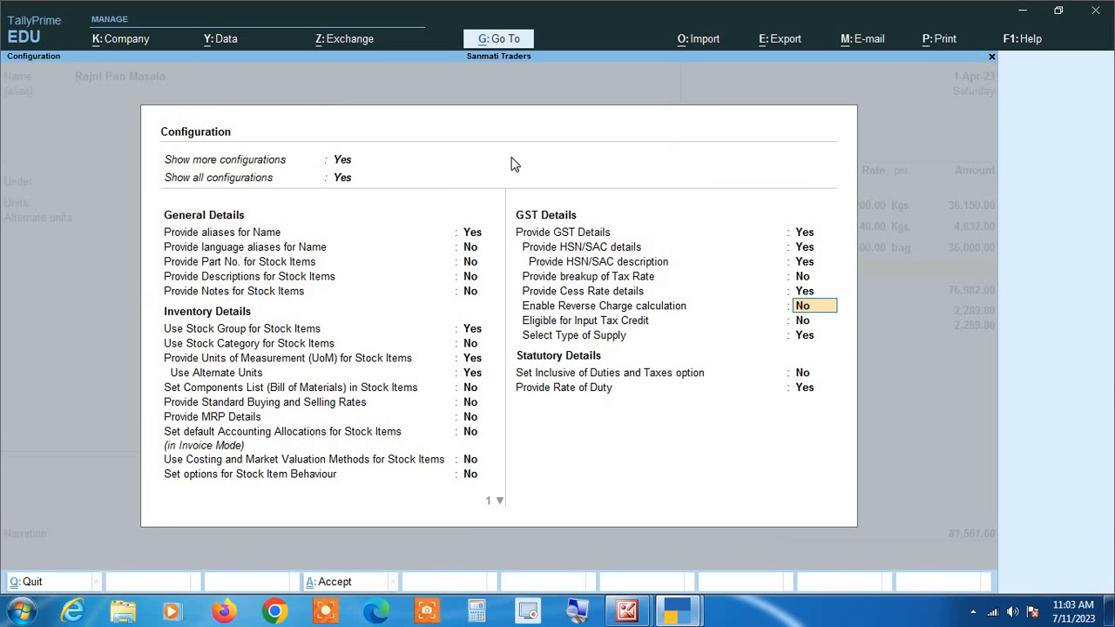
pyautogui.press('Return')
pyautogui.press('Return')
pyautogui.press('Return')
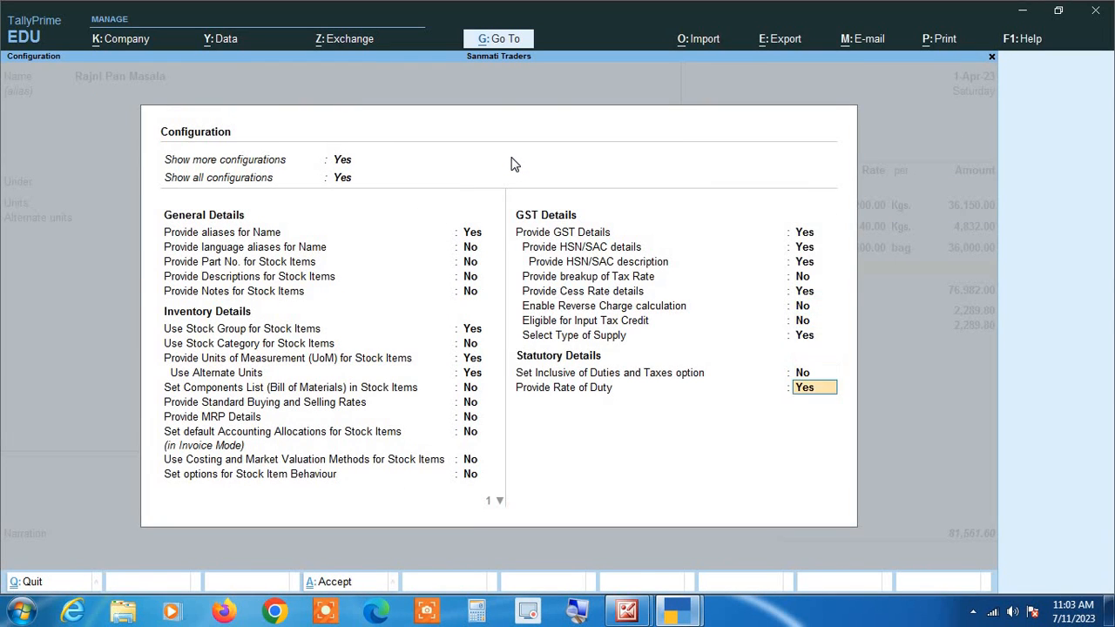
pyautogui.press('Return')
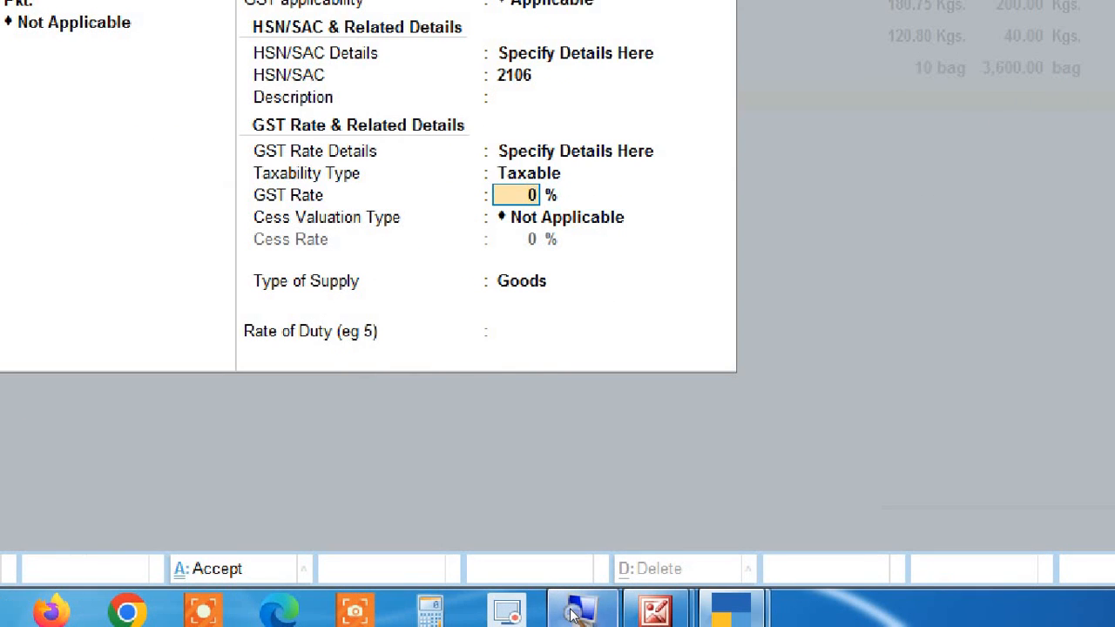
# Step: Enter a 28% GST rate for the item, base its cess valuation on value, and set the cess rate to 60%
pyautogui.write('28')
pyautogui.press('Return')
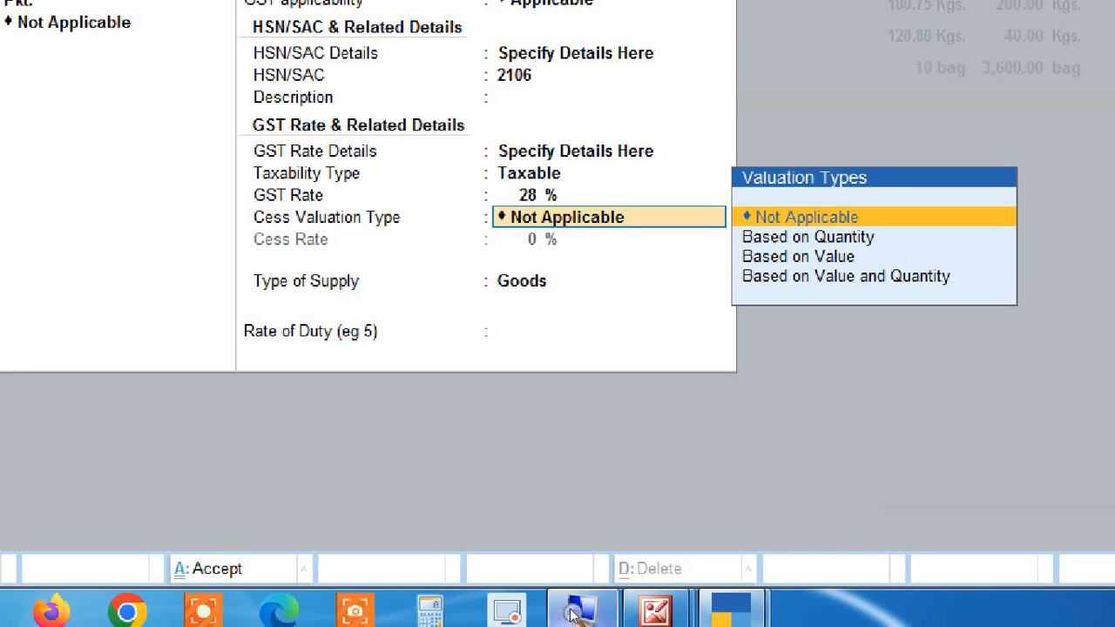
pyautogui.press('Down')
pyautogui.press('Down')
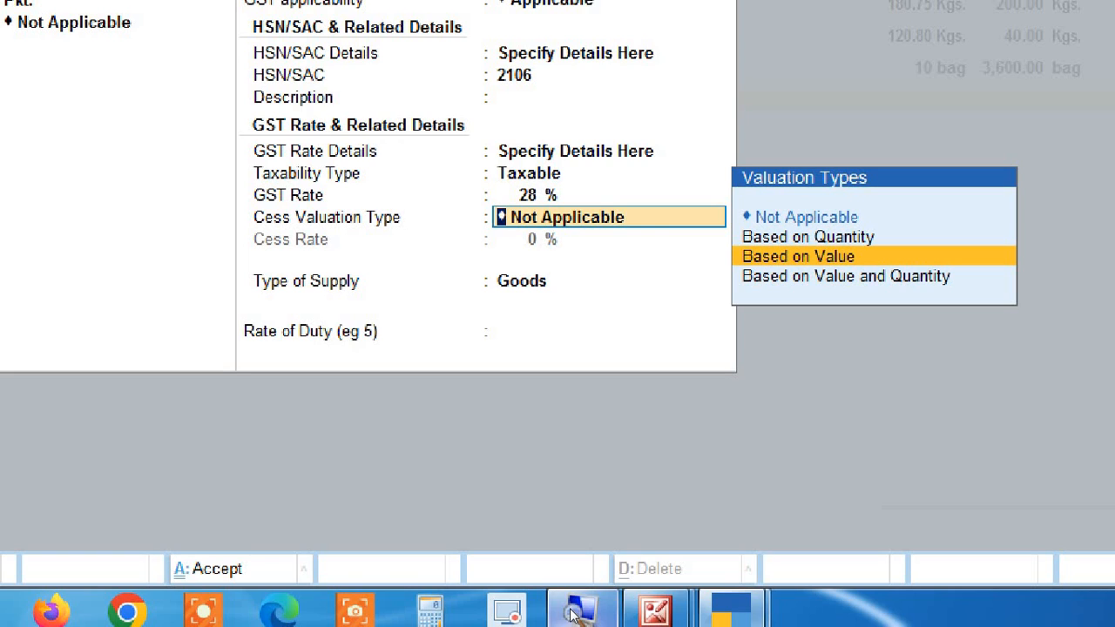
pyautogui.press('Return')
pyautogui.write('60')
pyautogui.press('Return')
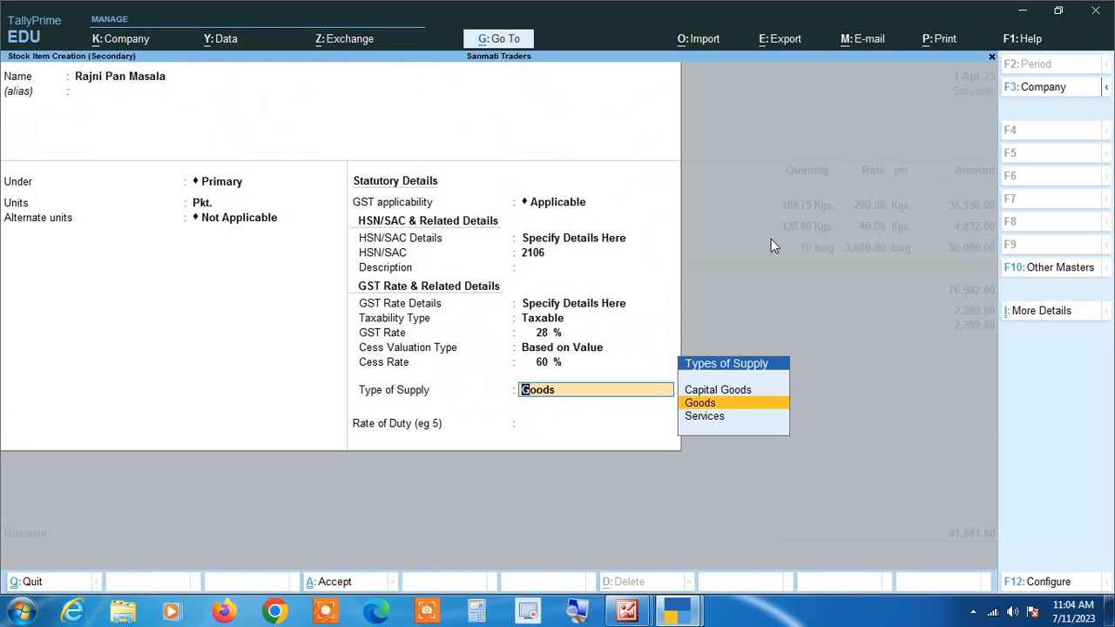
# Step: Keep the type of supply as Goods, leave the rate of duty blank, and save the stock item
pyautogui.press('Return')
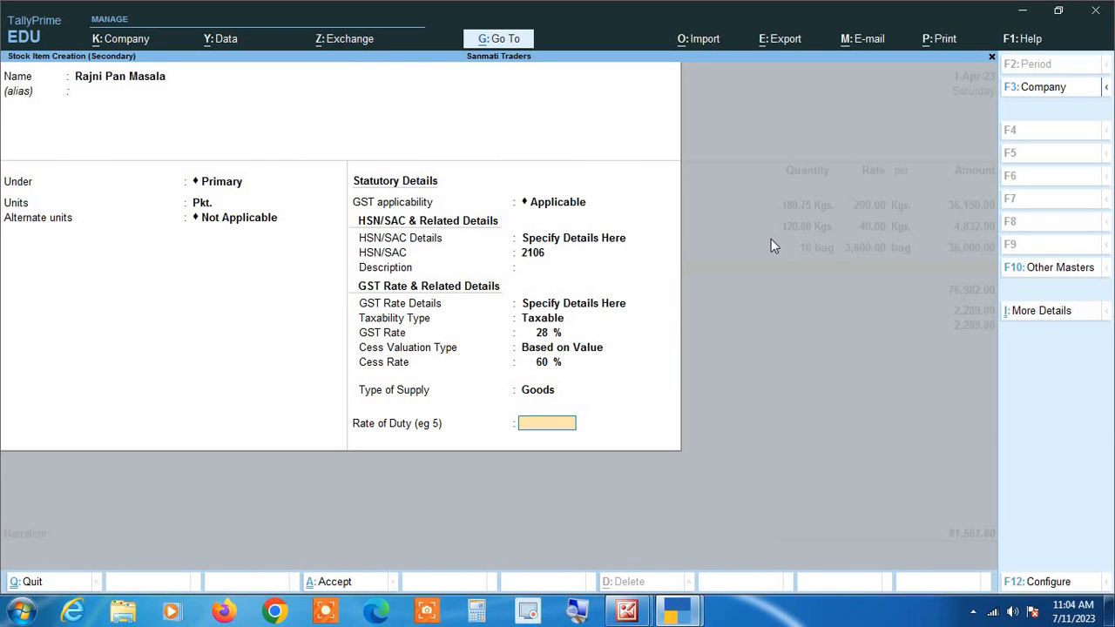
pyautogui.press('Return')
pyautogui.press('Return')
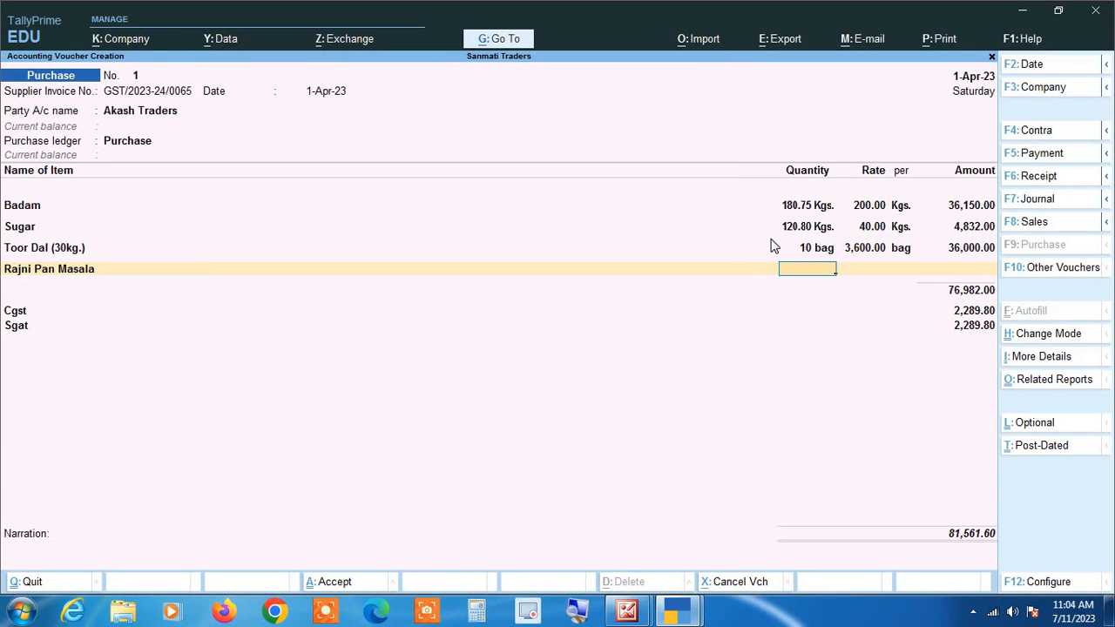
# Step: Enter a quantity of 50 Pkt. at a rate of 230 per Pkt. for Rajni Pan Masala and accept the calculated amount
pyautogui.hotkey('alt', 'p')
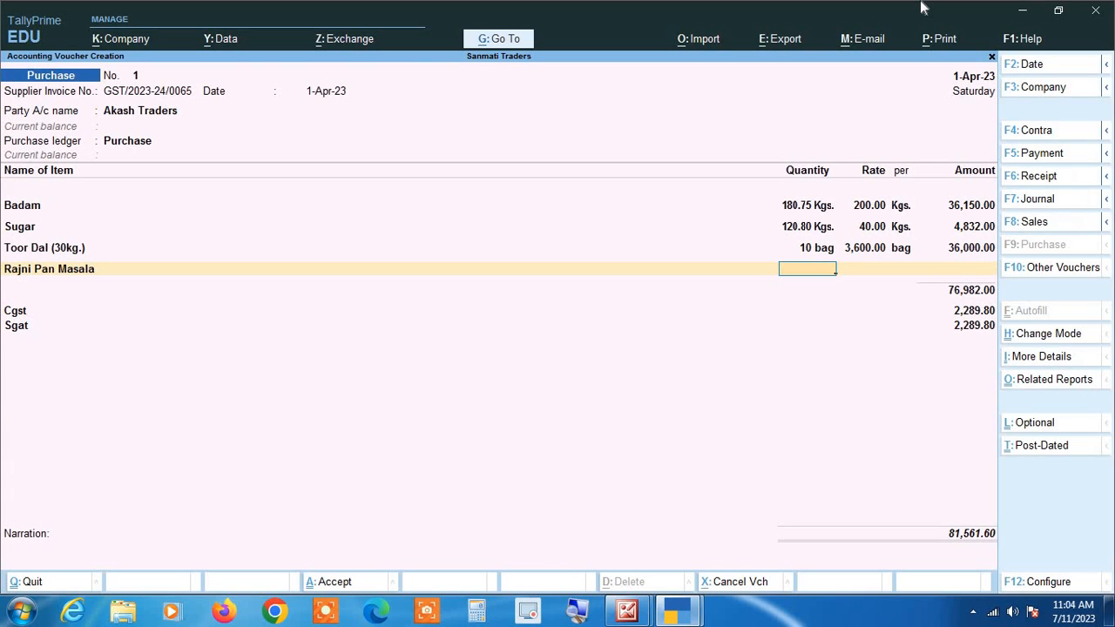
pyautogui.write('50')
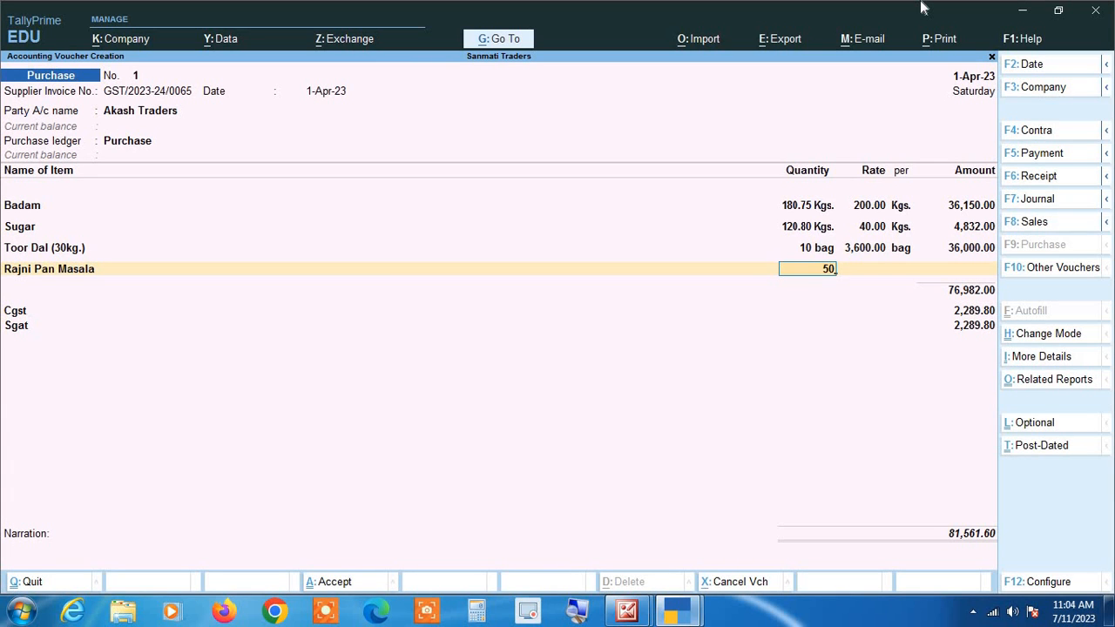
pyautogui.press('Return')
pyautogui.hotkey('alt', 'p')
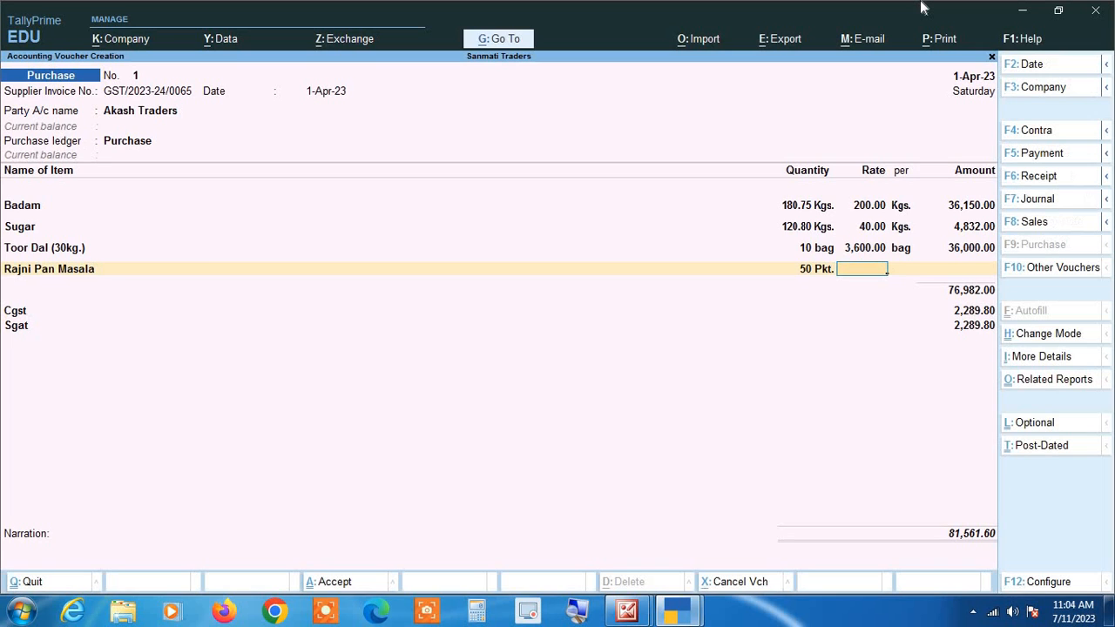
pyautogui.write('230')
pyautogui.press('Return')
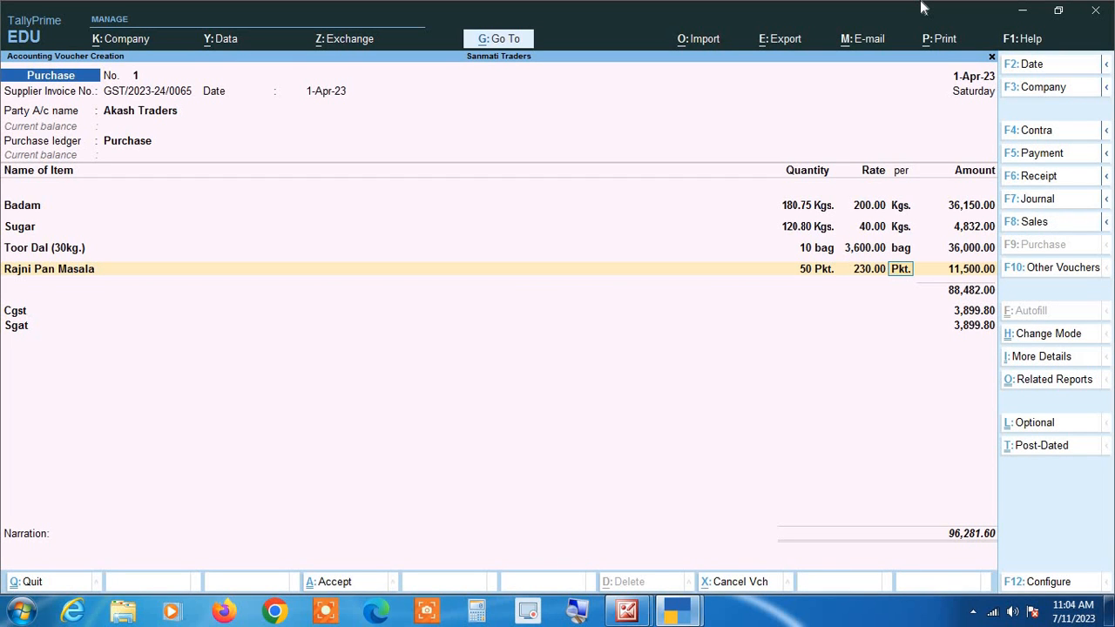
pyautogui.press('Return')
pyautogui.press('Return')
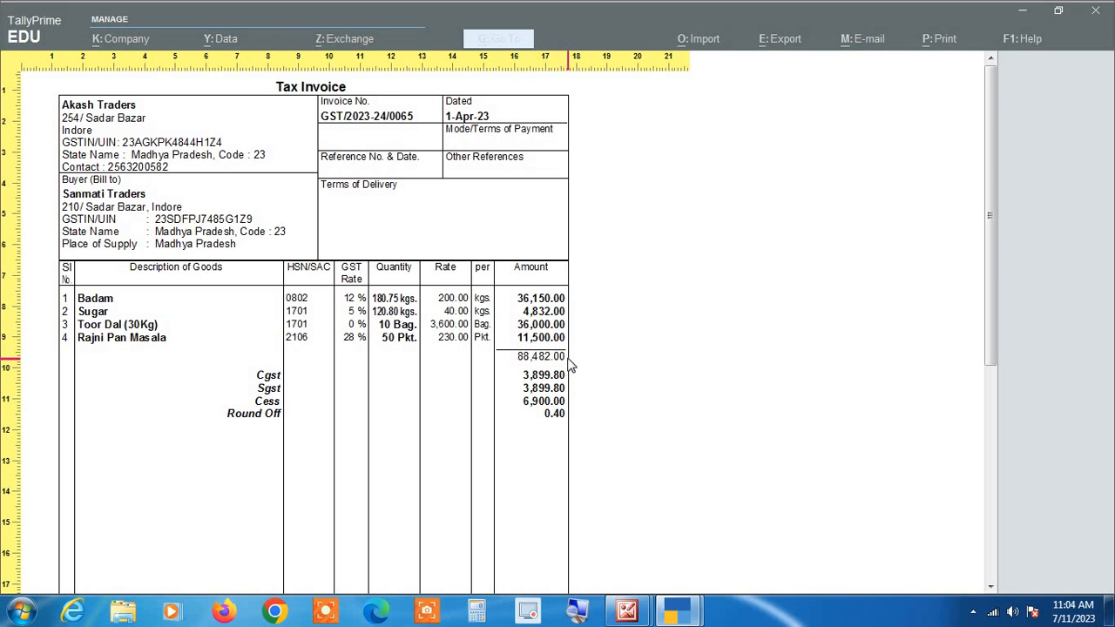
# Step: Check the item total and tax lines against the Akash Traders invoice, and open a blank ledger line below Sgat in the voucher
pyautogui.press('Escape')
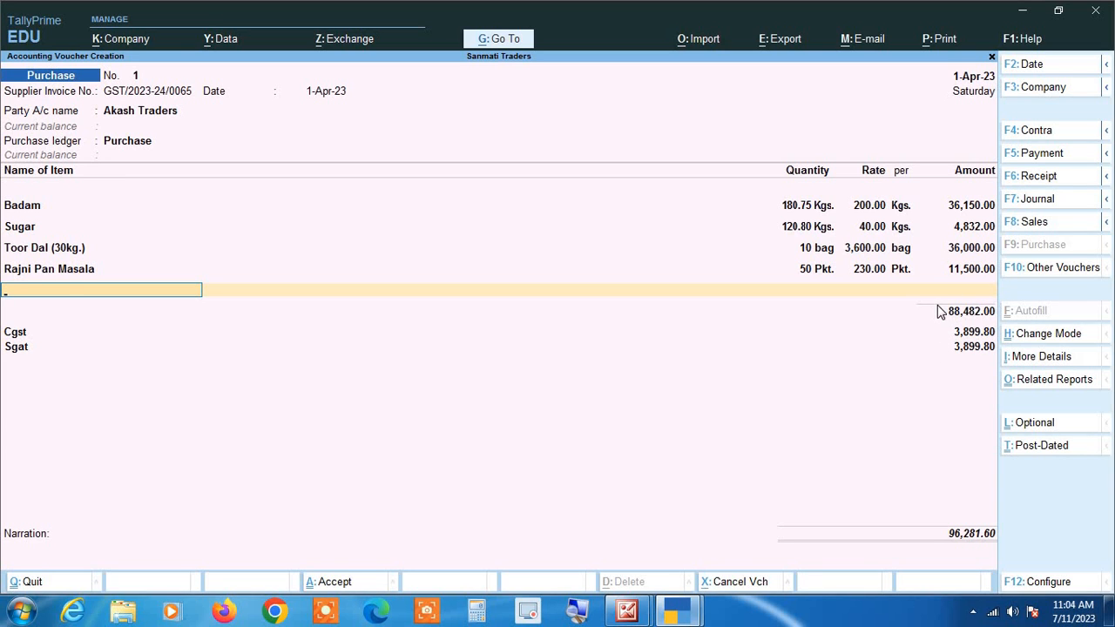
pyautogui.hotkey('alt', 'Tab')
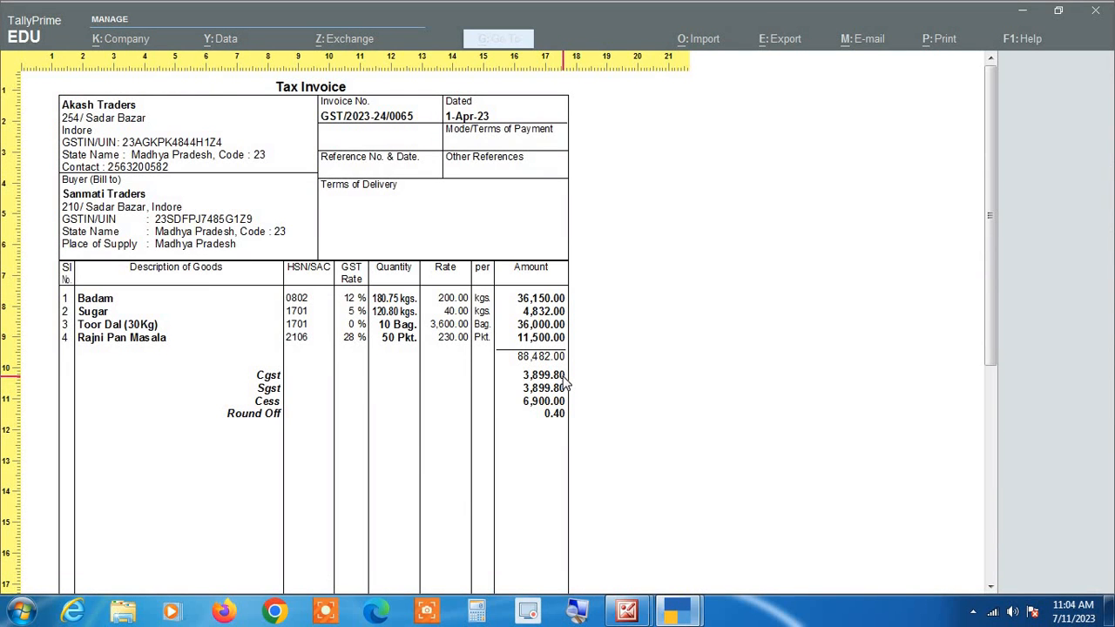
pyautogui.press('Escape')
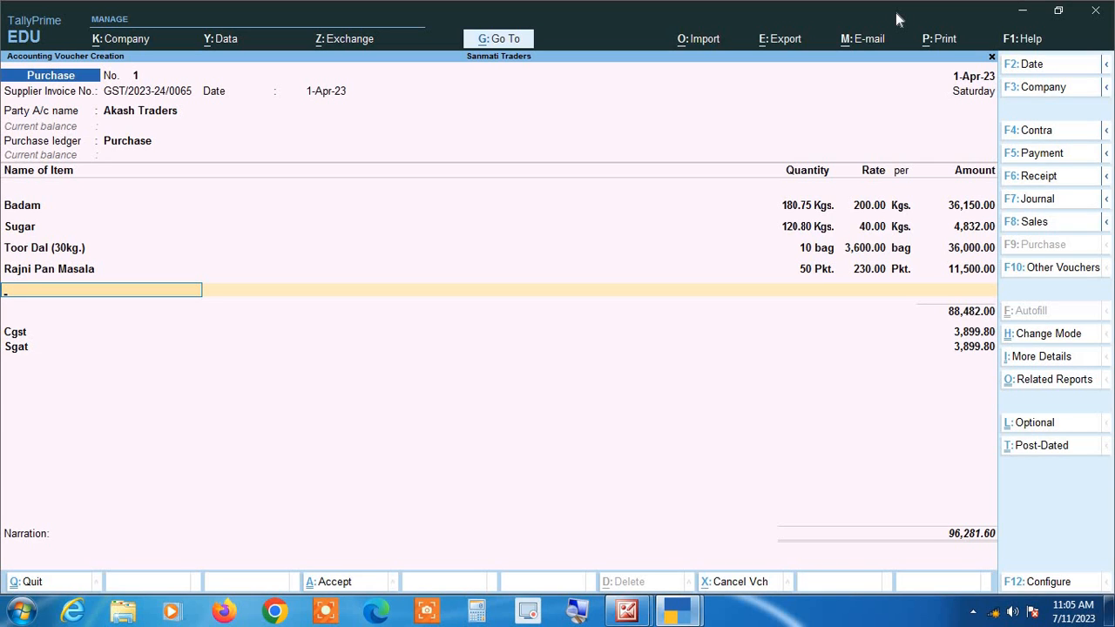
pyautogui.press('Return')
pyautogui.press('Return')
pyautogui.press('Return')
pyautogui.press('Return')
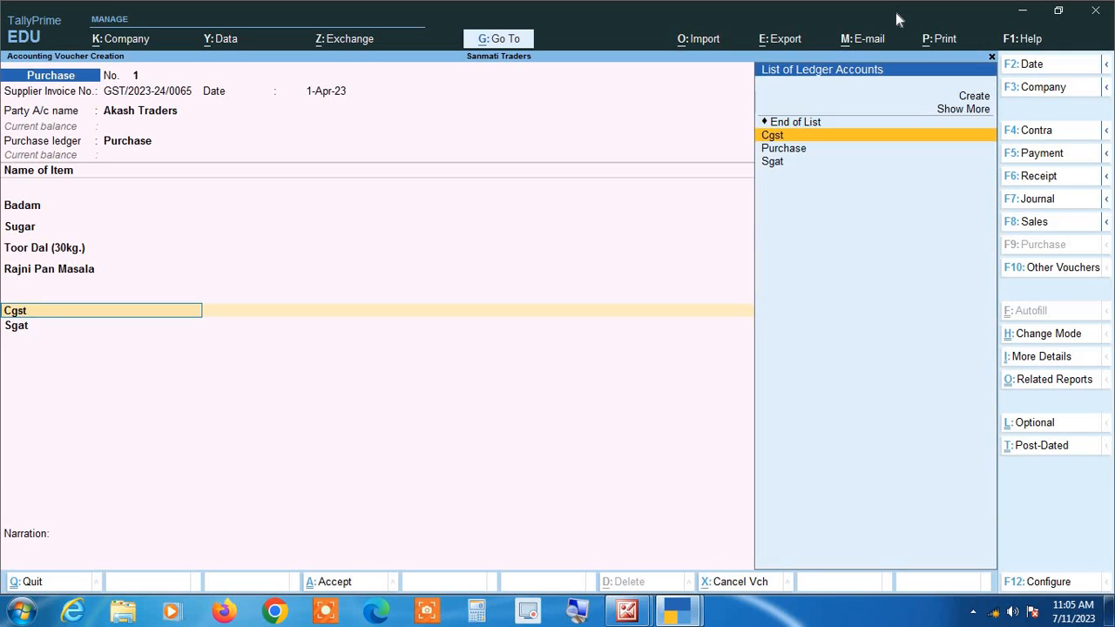
pyautogui.press('Return')
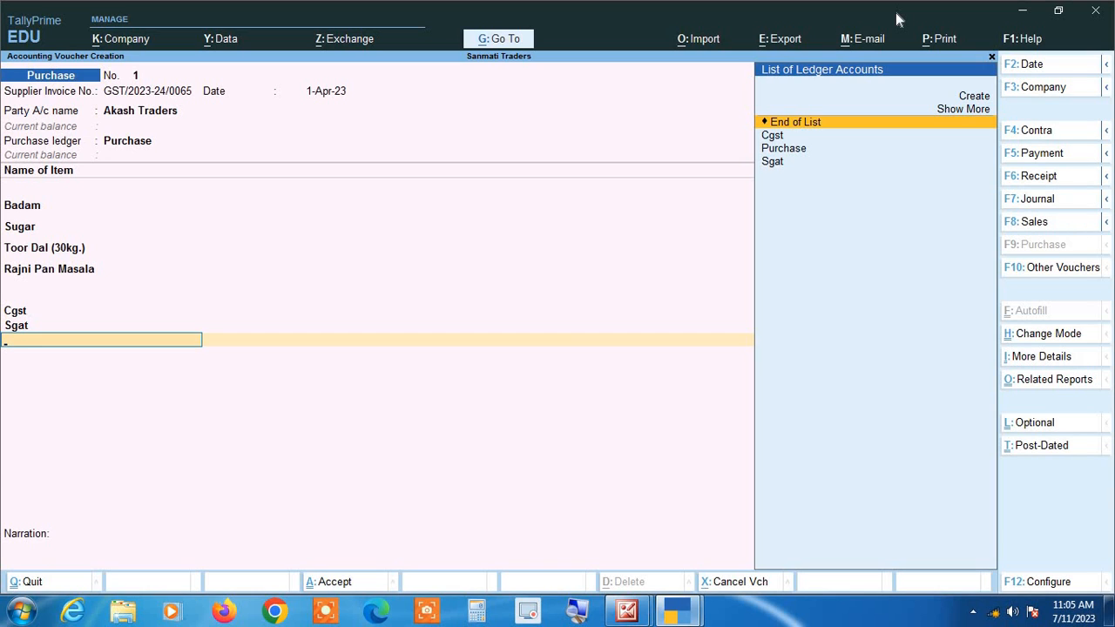
# Step: Start a new ledger named Cess under Duties & Taxes with GST as its type of duty/tax
pyautogui.hotkey('alt', 'c')
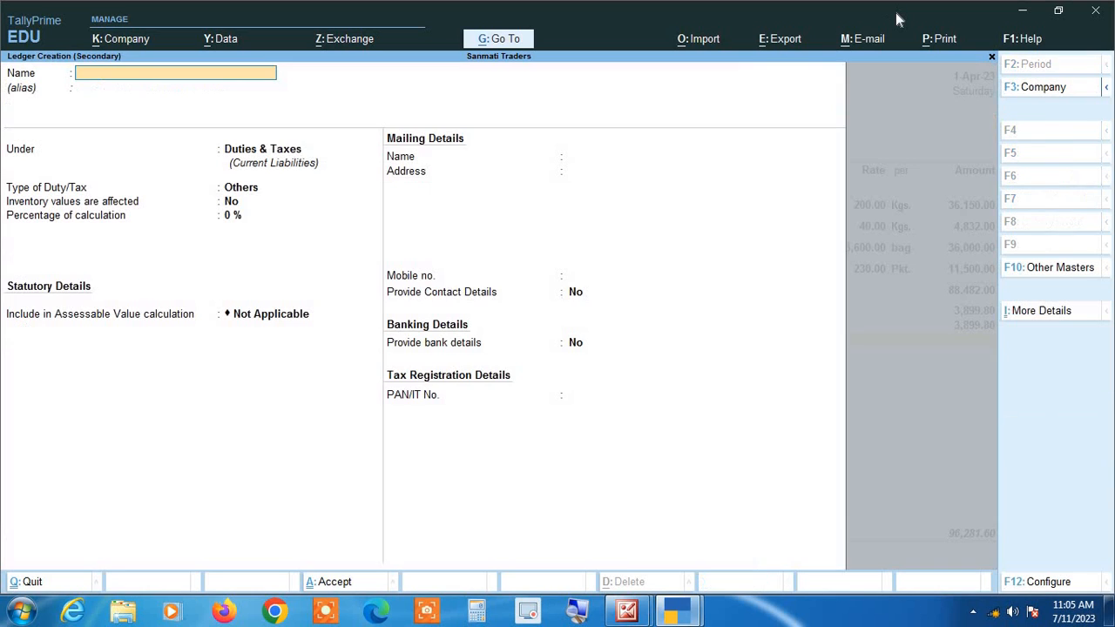
pyautogui.write('Cess')
pyautogui.press('Return')
pyautogui.press('Return')
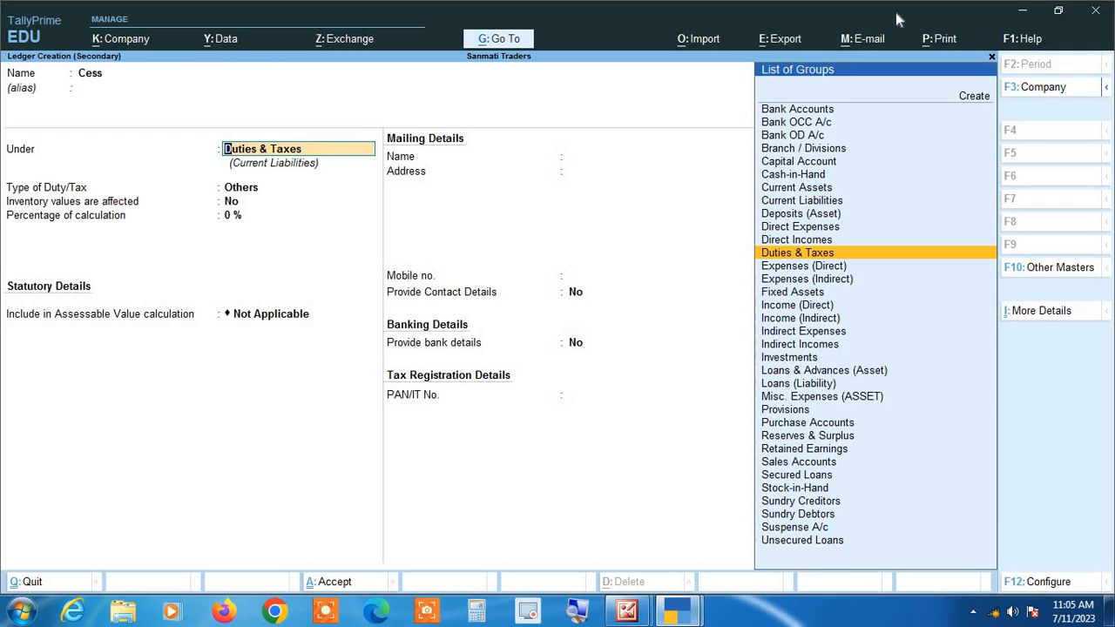
pyautogui.press('Return')
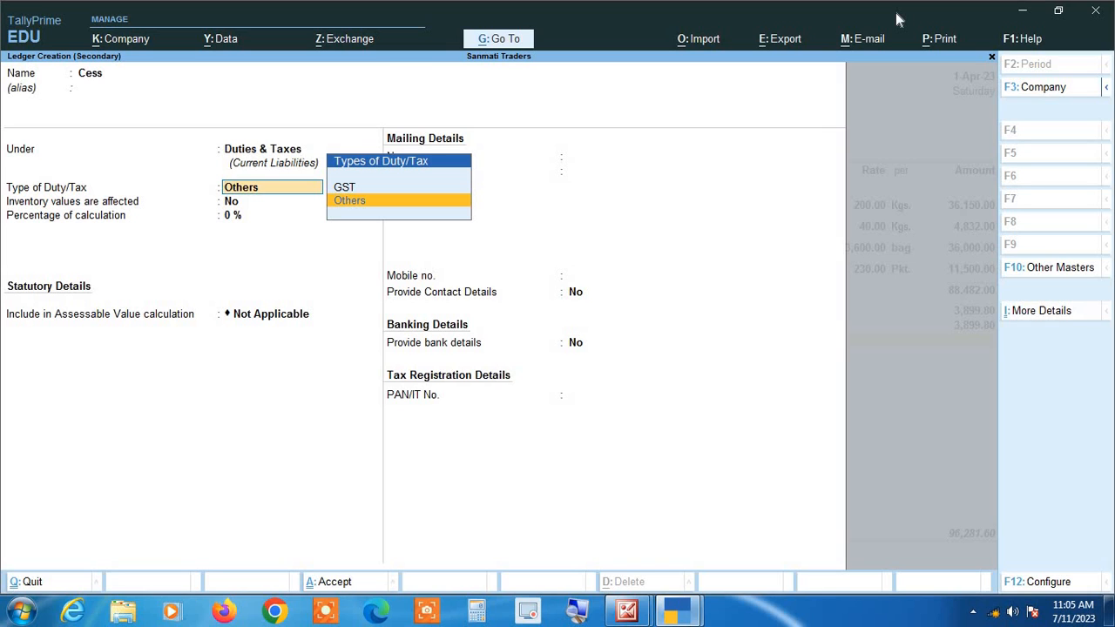
pyautogui.press('Up')
pyautogui.press('Return')
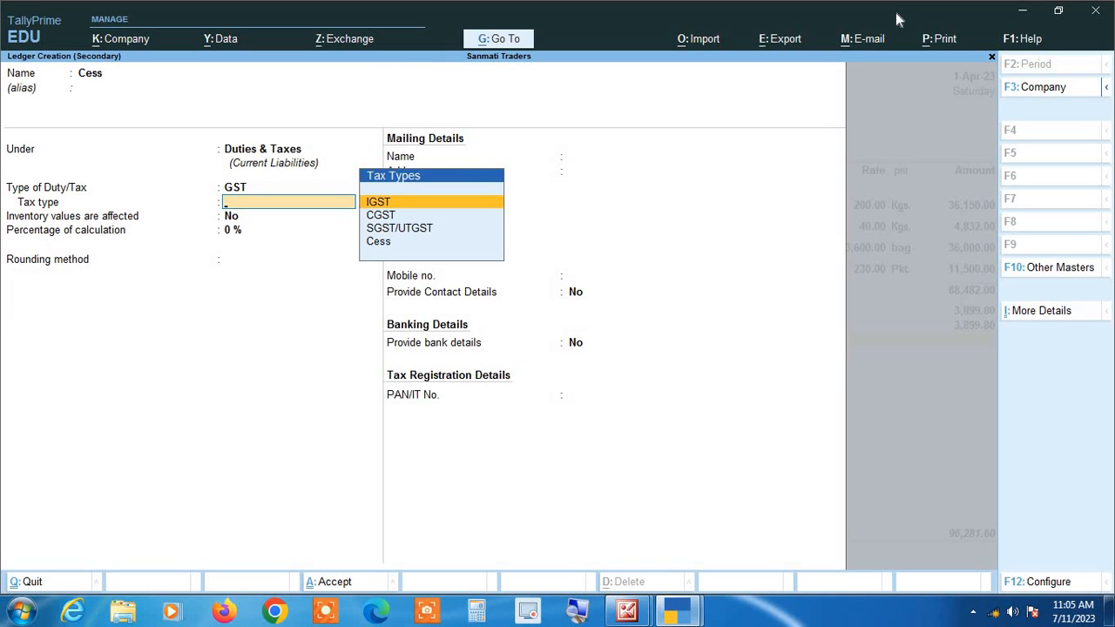
# Step: Set the ledger's tax type to Cess, keep the valuation type as Any, and save the ledger into the voucher
pyautogui.press('Down')
pyautogui.press('Down')
pyautogui.press('Down')
pyautogui.press('Return')
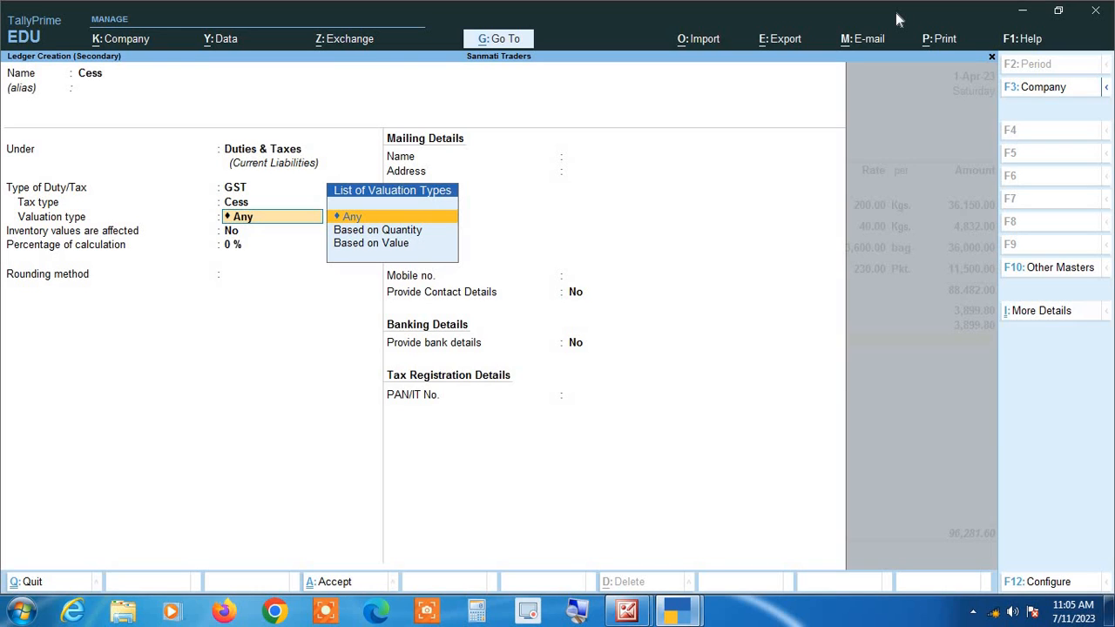
pyautogui.press('Return')
pyautogui.press('Return')
pyautogui.press('Return')
pyautogui.press('Return')
pyautogui.press('Return')
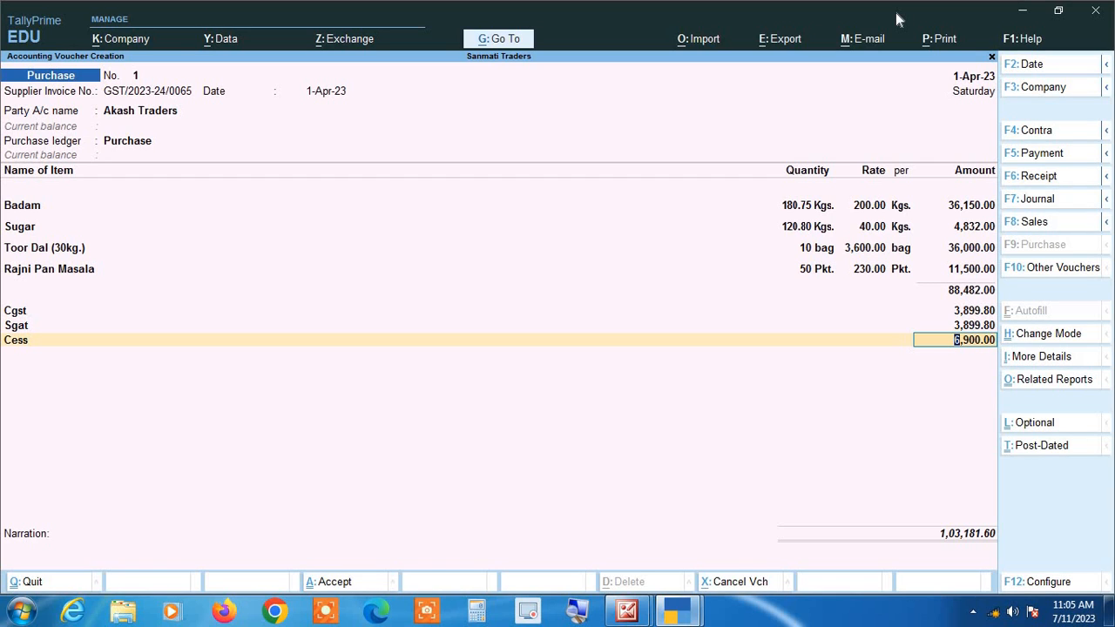
# Step: Check the cess amount against the Akash Traders invoice and accept the calculated amount on the Cess line
pyautogui.hotkey('alt', 'p')
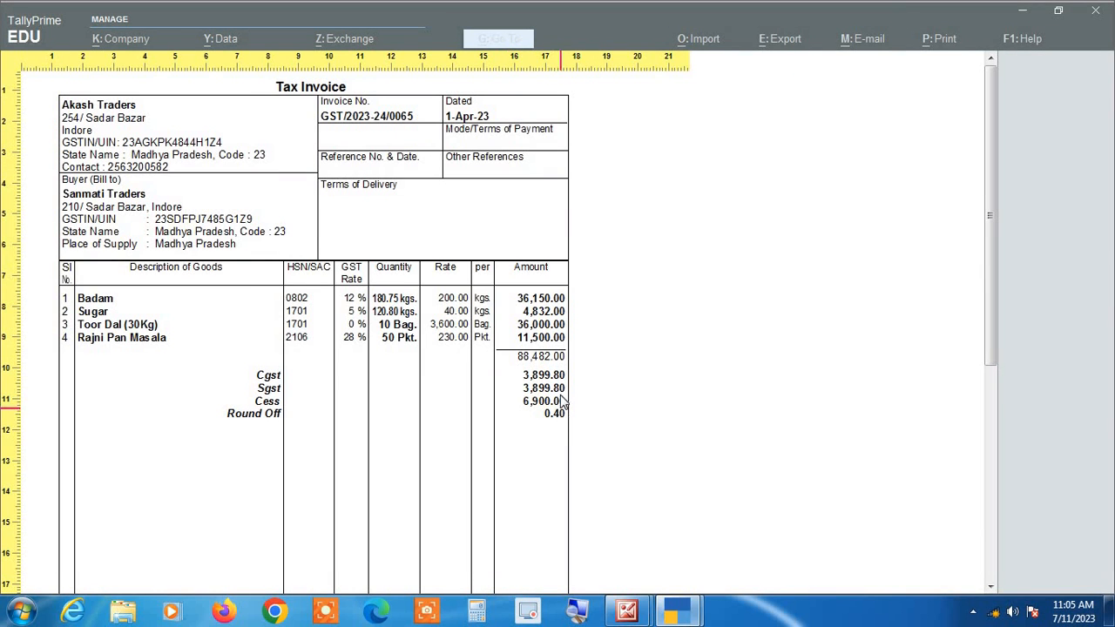
pyautogui.press('Escape')
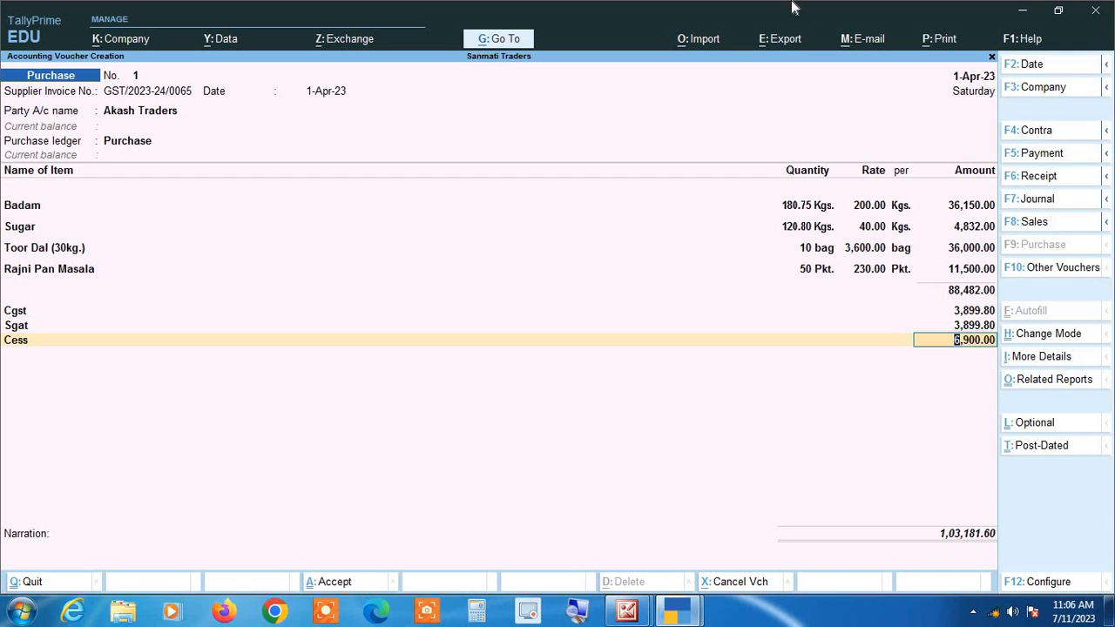
pyautogui.press('alt')
pyautogui.hotkey('alt', 'p')
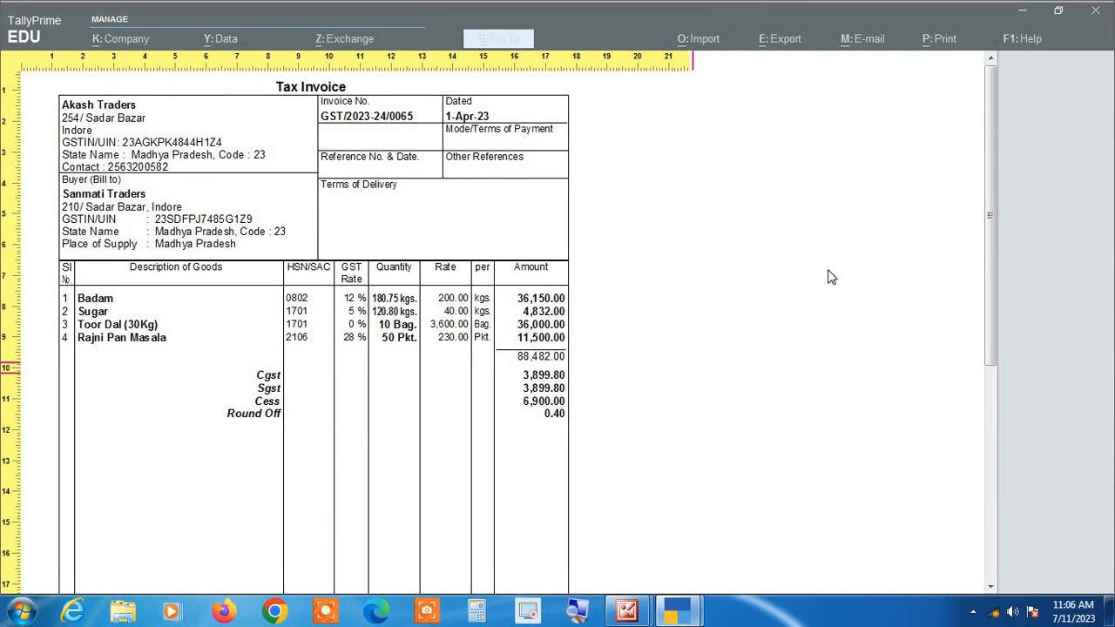
pyautogui.press('Escape')
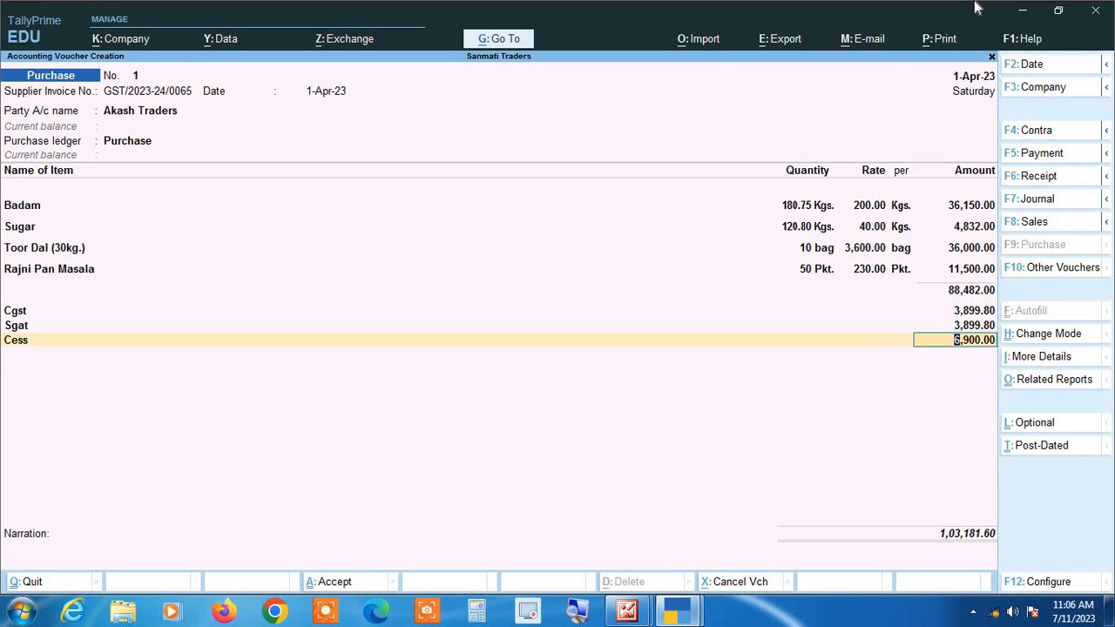
pyautogui.press('Return')
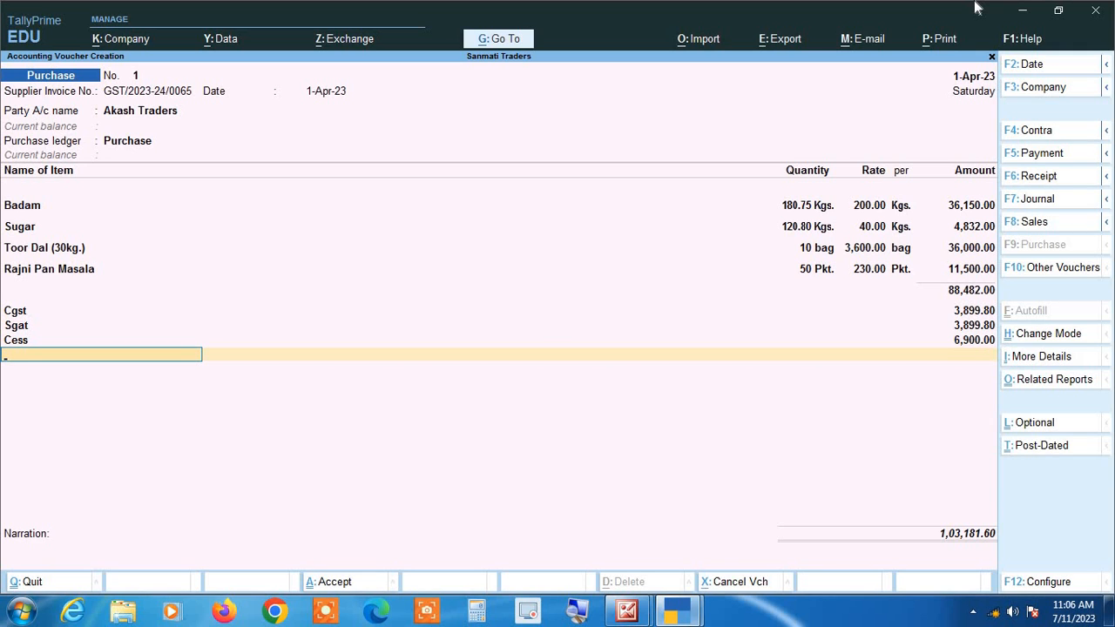
# Step: Start a new ledger named Round Off under Indirect Expenses, with inventory values affected left at No
pyautogui.hotkey('alt', 'c')
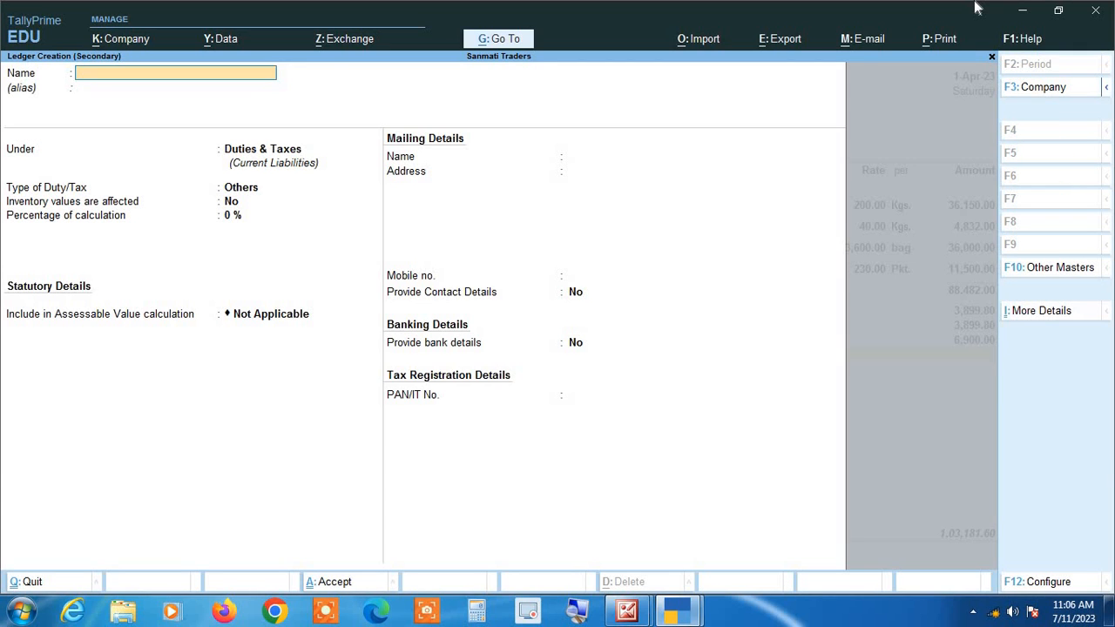
pyautogui.write('Round Off')
pyautogui.press('Return')
pyautogui.press('Return')
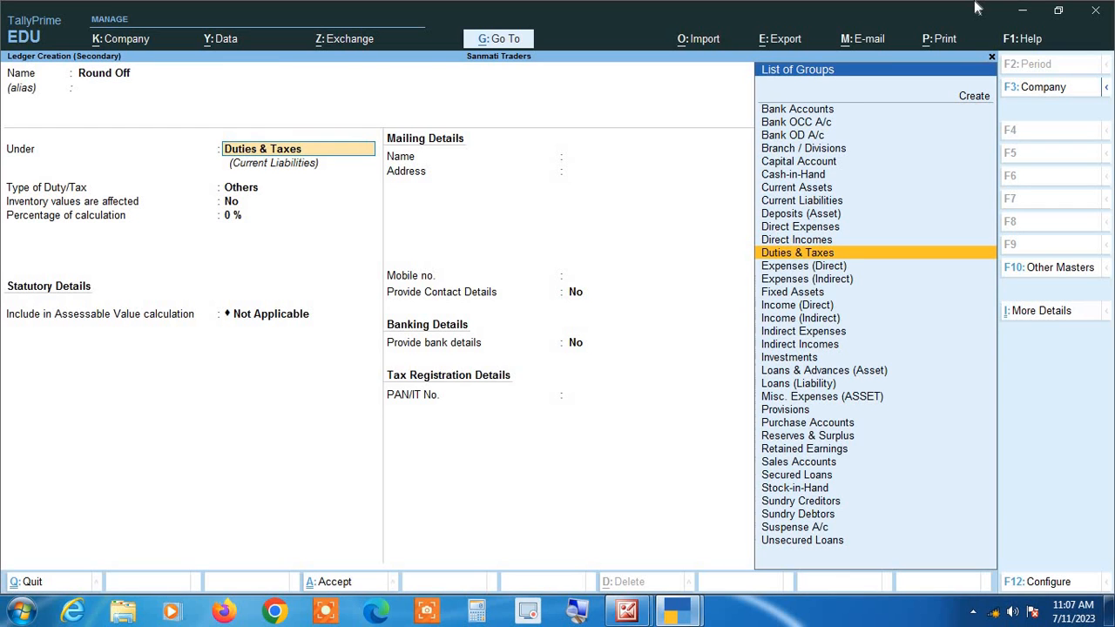
pyautogui.write('Ind')
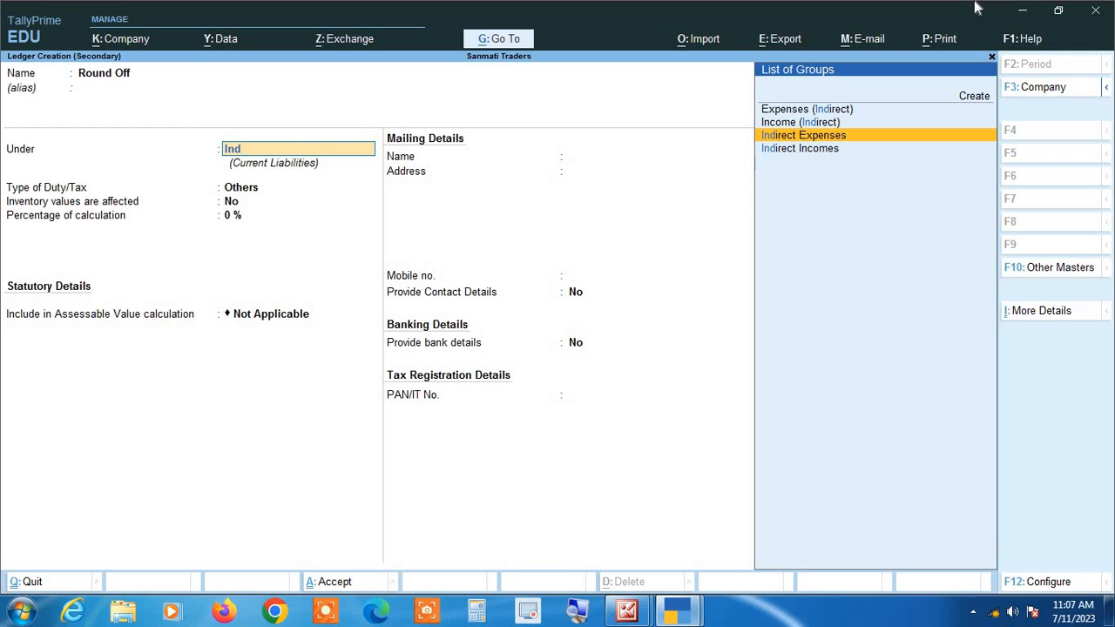
pyautogui.press('Return')
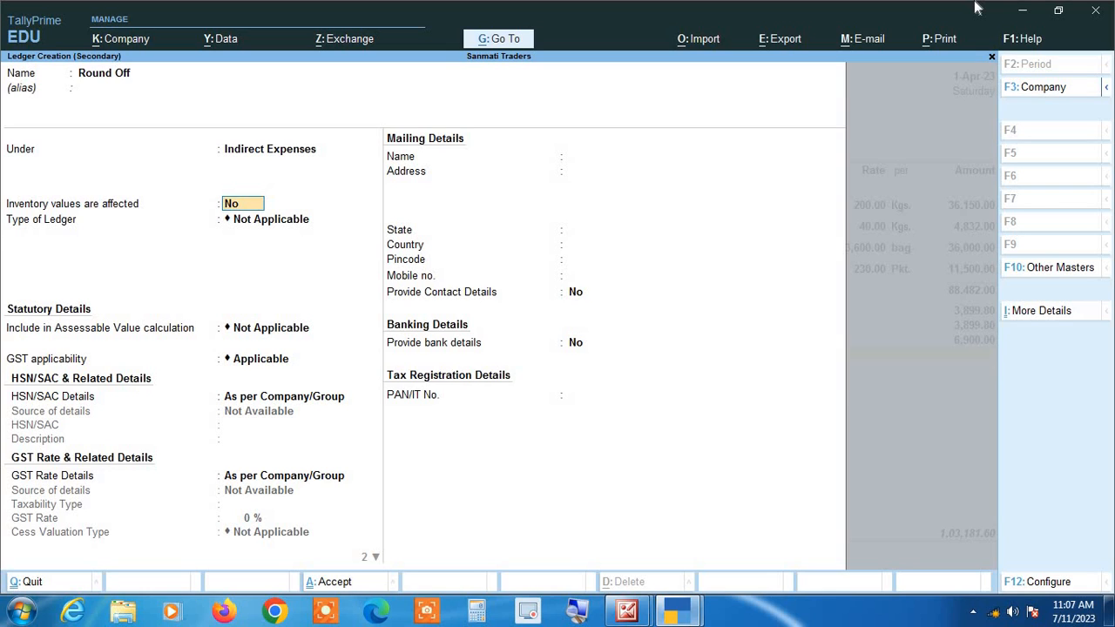
pyautogui.press('Return')
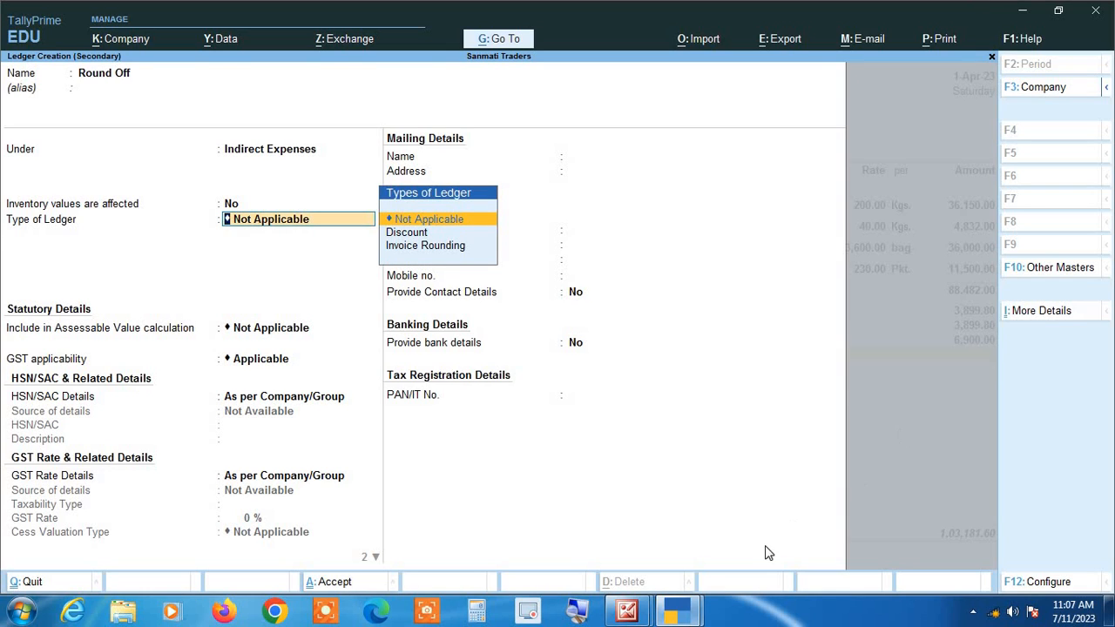
# Step: Keep the ledger type and assessable value calculation as Not Applicable, set GST applicability to Not Applicable, and save the Round Off ledger
pyautogui.click(584, 615)
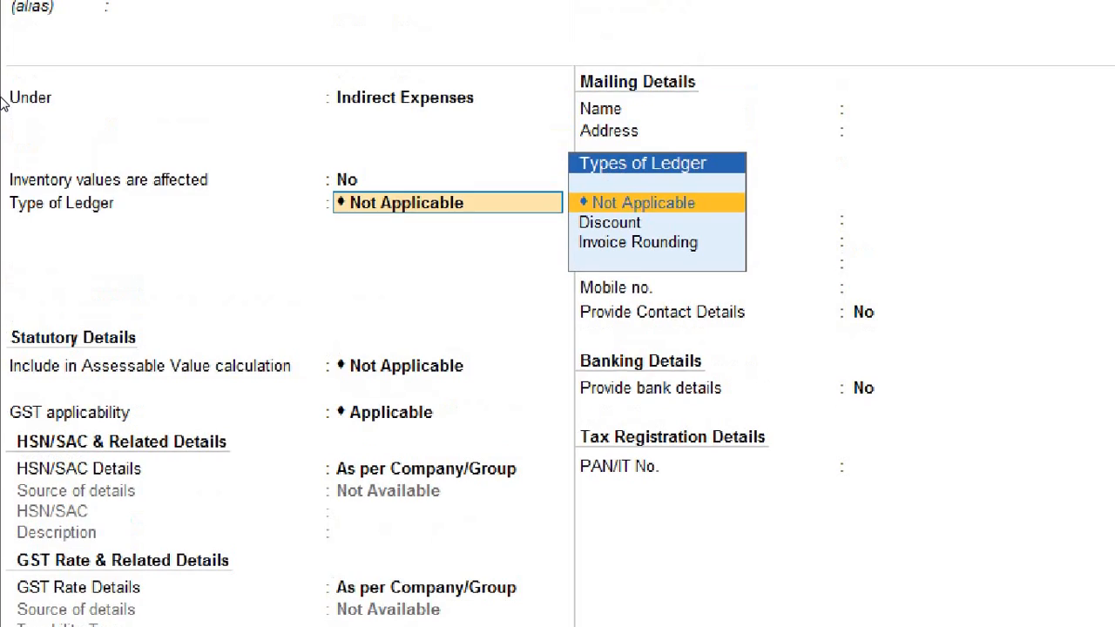
pyautogui.press('Return')
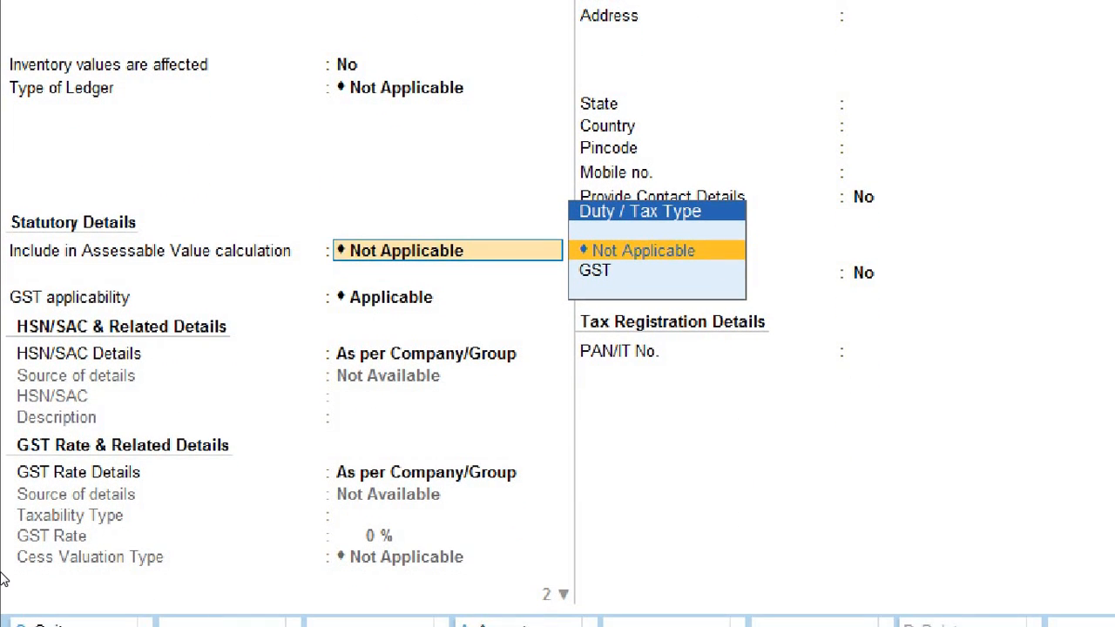
pyautogui.press('Return')
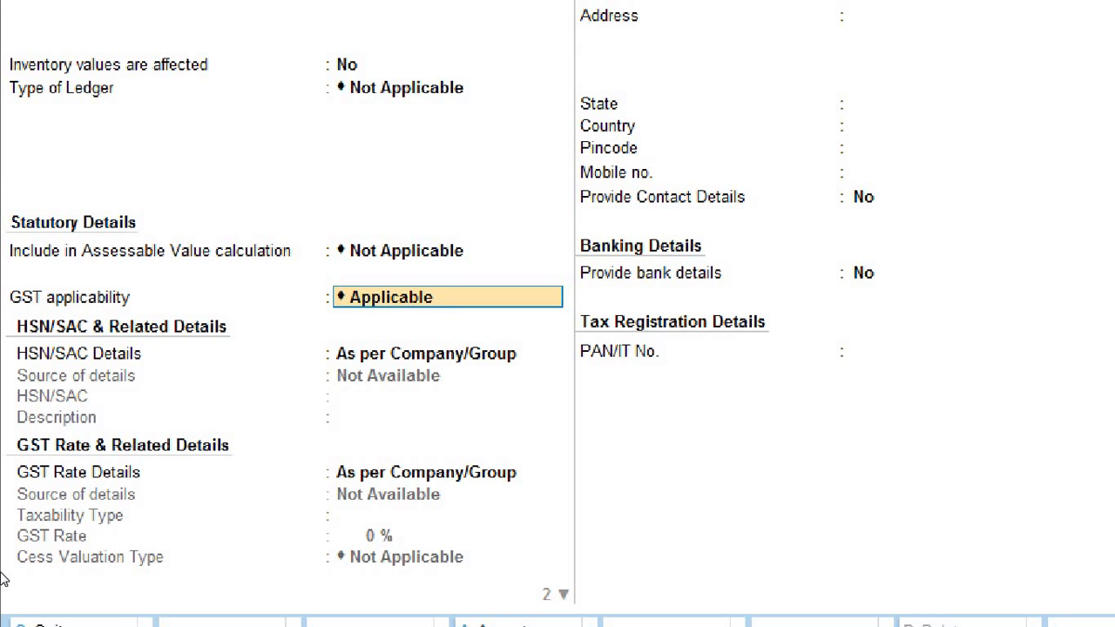
pyautogui.press('BackSpace')
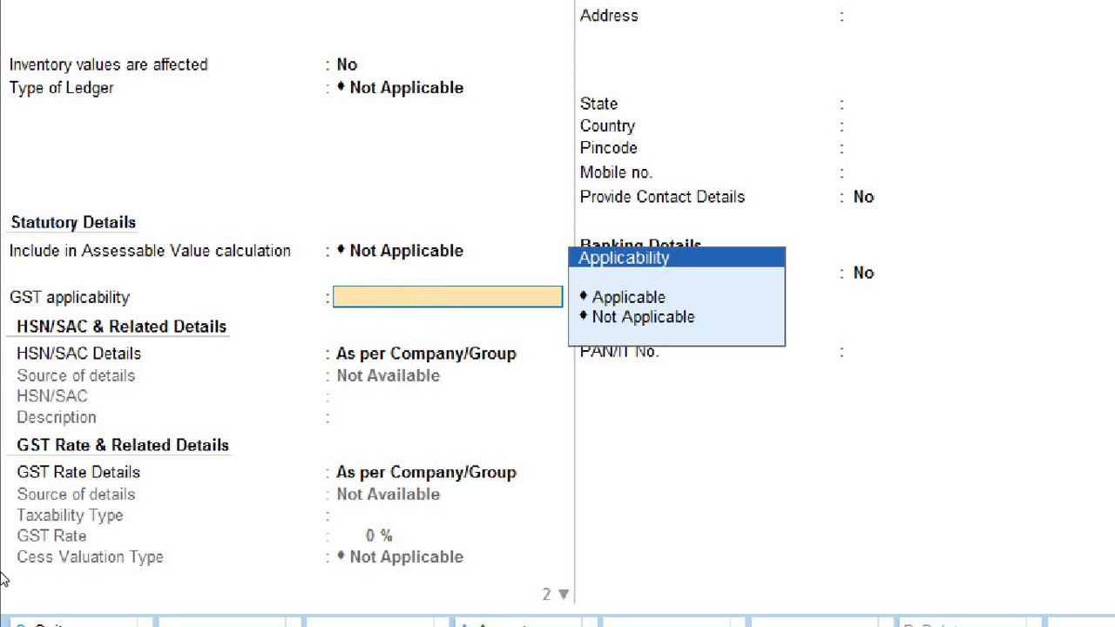
pyautogui.press('Down')
pyautogui.press('Down')
pyautogui.press('Return')
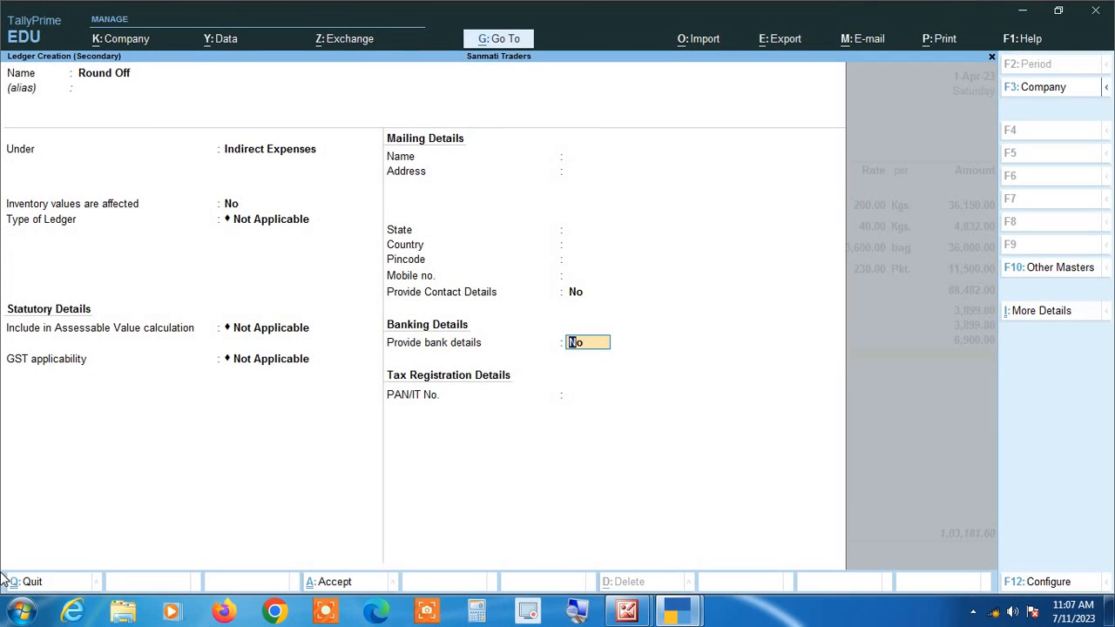
pyautogui.press('Return')
pyautogui.press('Return')
pyautogui.press('Return')
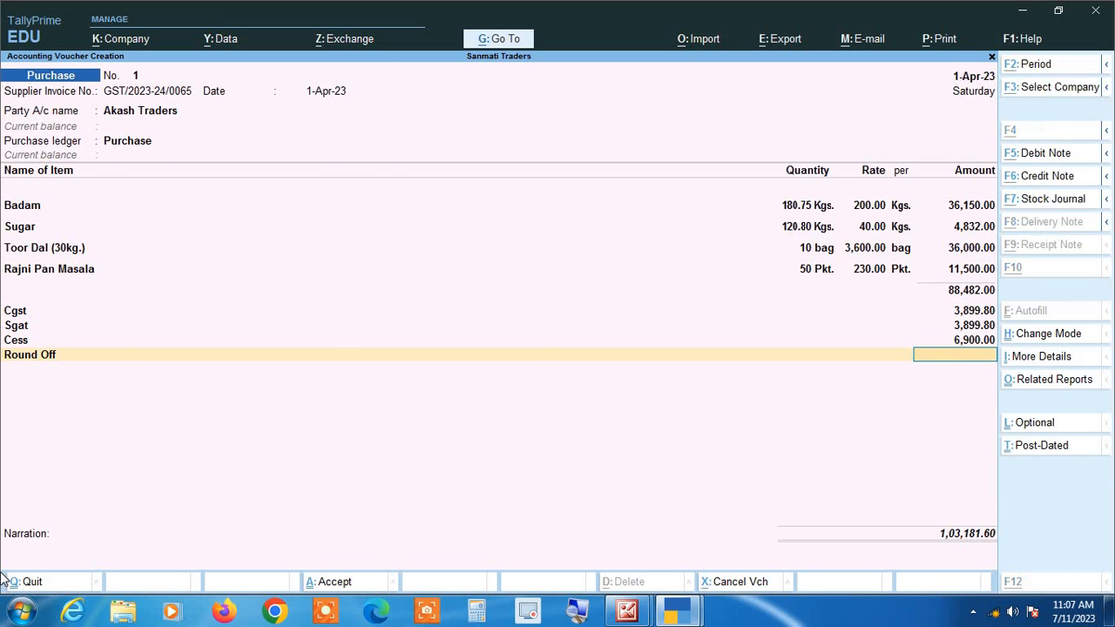
# Step: Enter a round-off amount of 0.40 on the Round Off line, as given on the supplier invoice
pyautogui.hotkey('alt', 'p')
pyautogui.press('Escape')
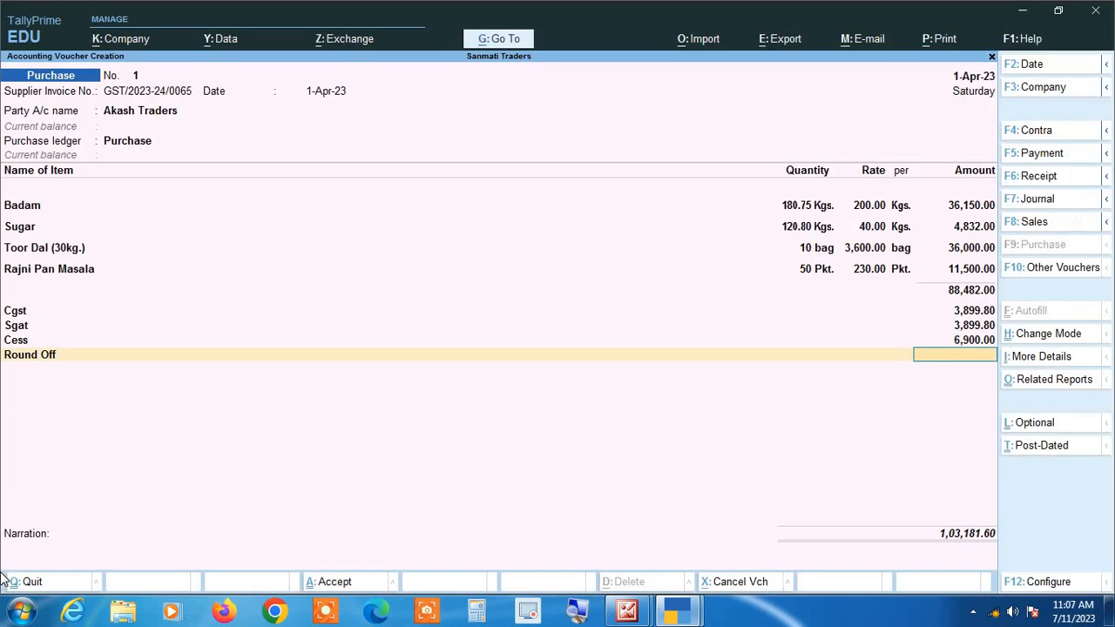
pyautogui.write('.40')
pyautogui.press('Return')
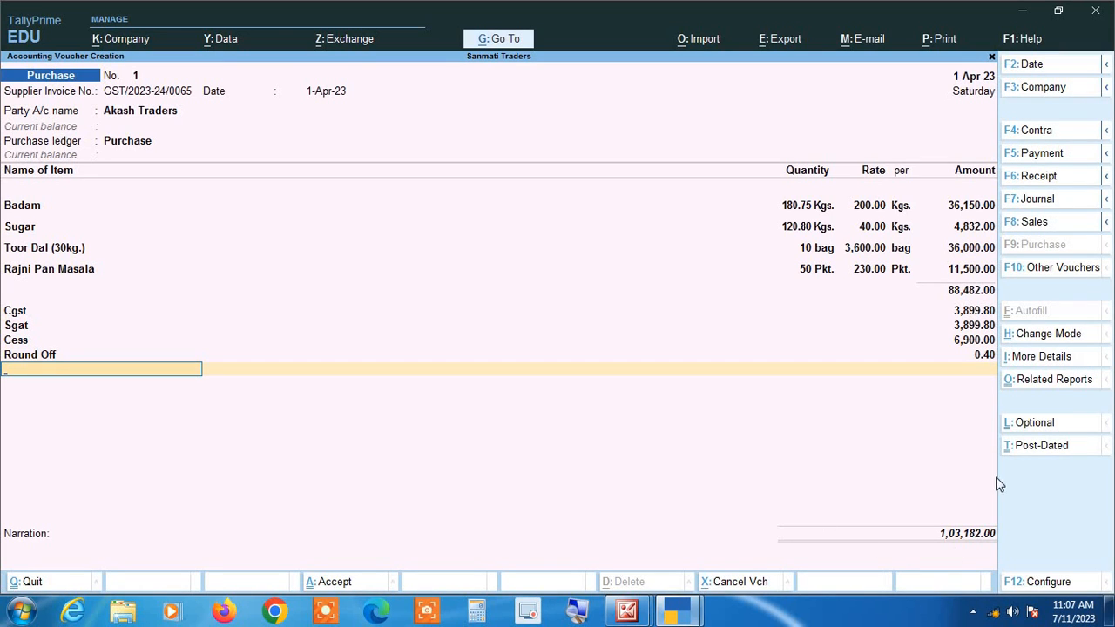
# Step: Compare the voucher's grand total with the total and tax summary on the Akash Traders invoice
pyautogui.hotkey('alt', 'p')
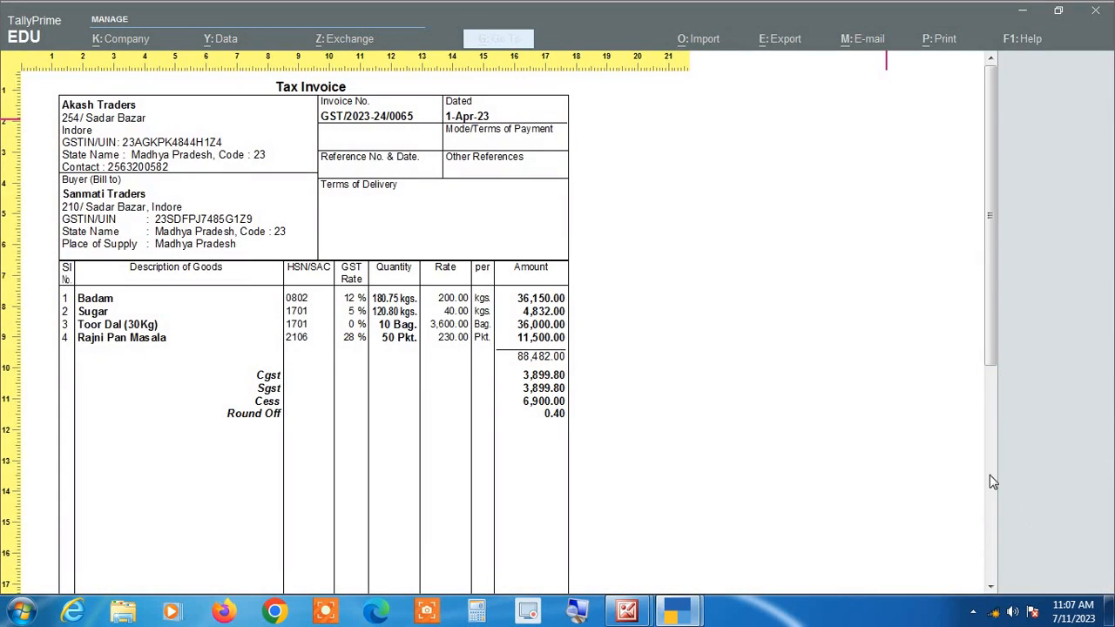
pyautogui.moveTo(989, 360); pyautogui.dragTo(1003, 460)
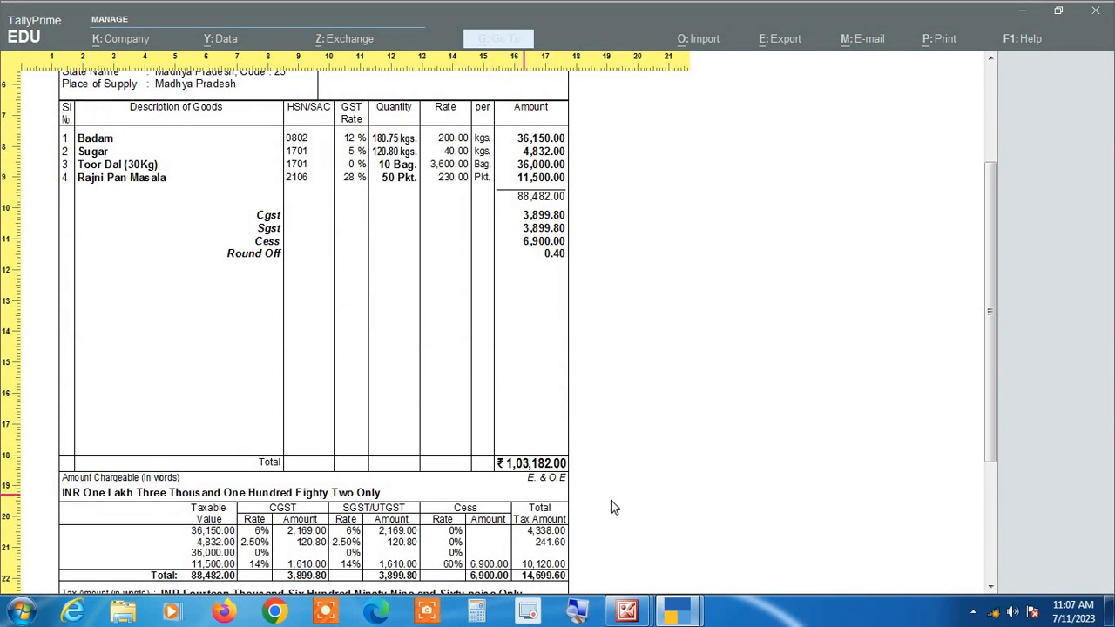
pyautogui.press('Escape')
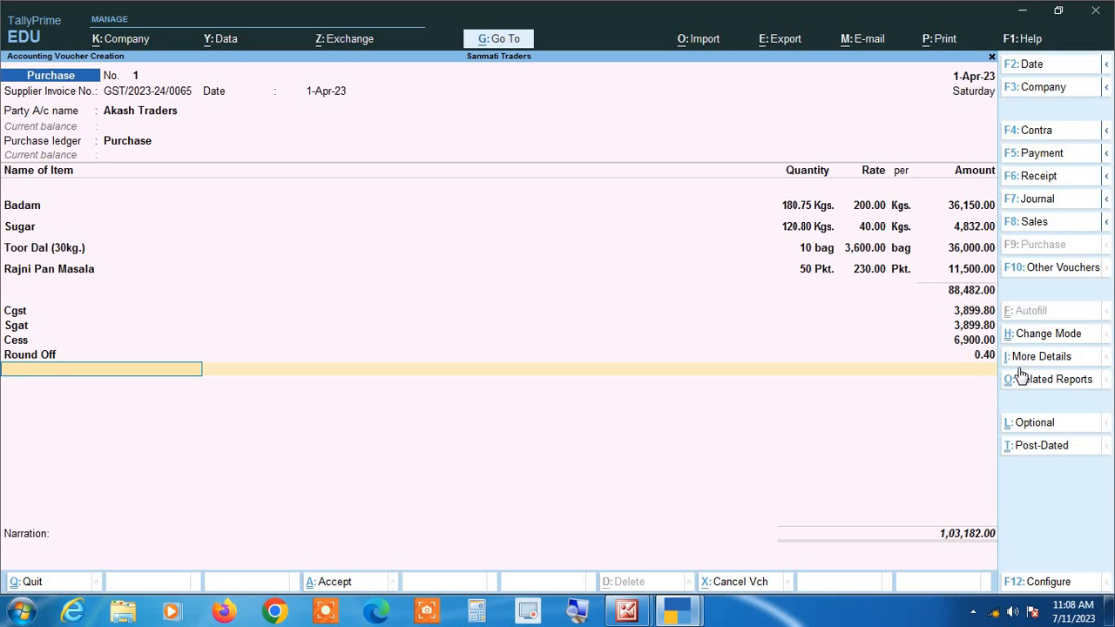
# Step: Open the voucher's GST - Tax Analysis report and expand it to the detailed view
pyautogui.click(1048, 388)
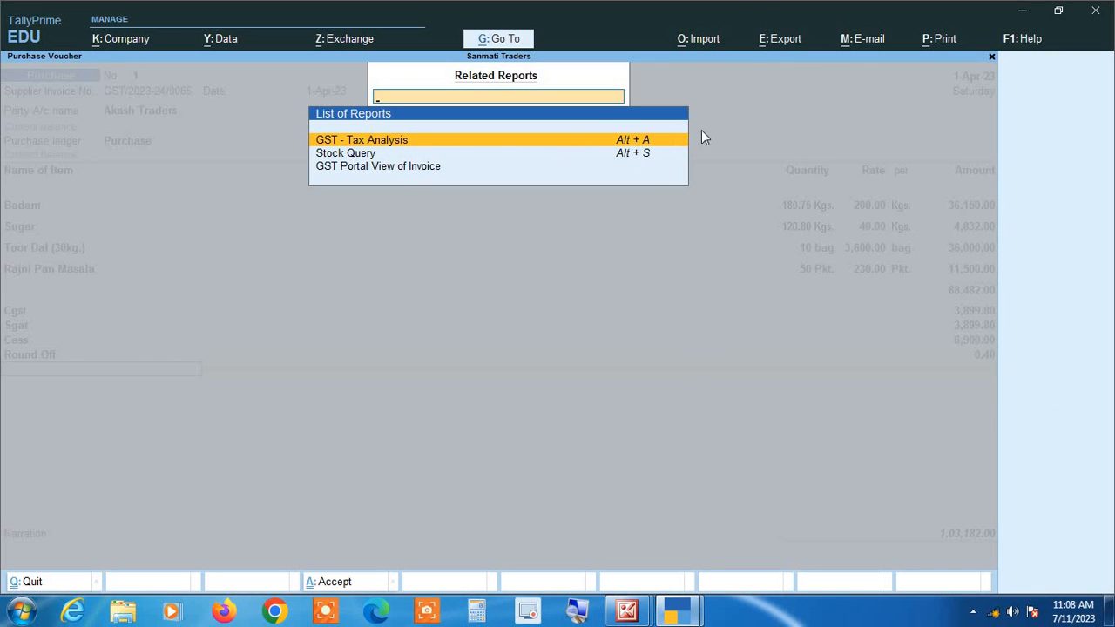
pyautogui.press('Down')
pyautogui.press('Down')
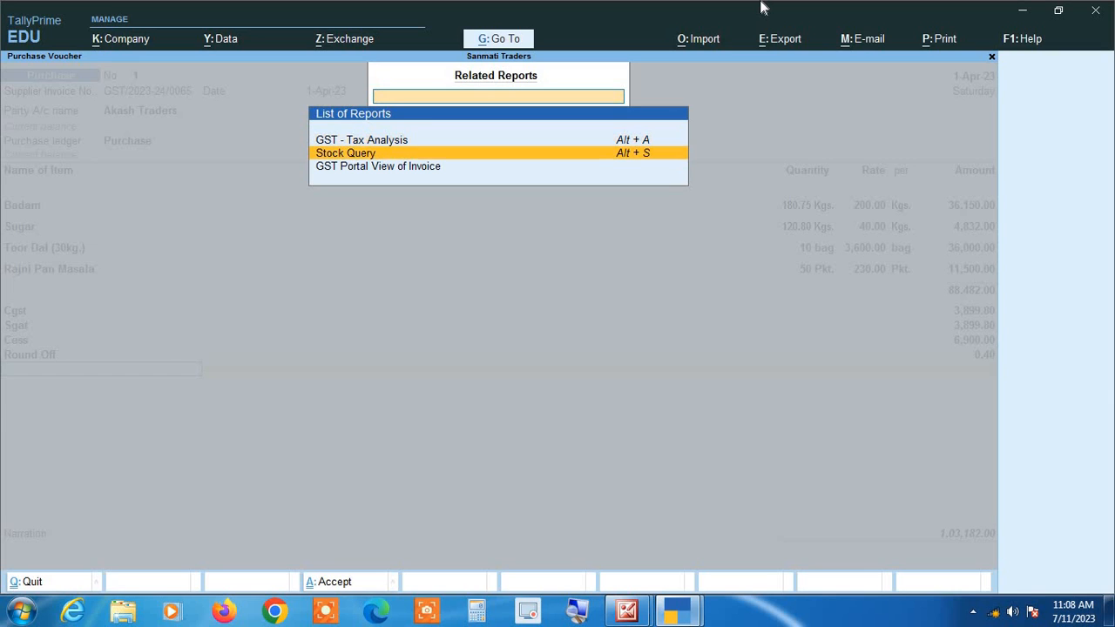
pyautogui.press('Up')
pyautogui.press('Up')
pyautogui.press('Return')
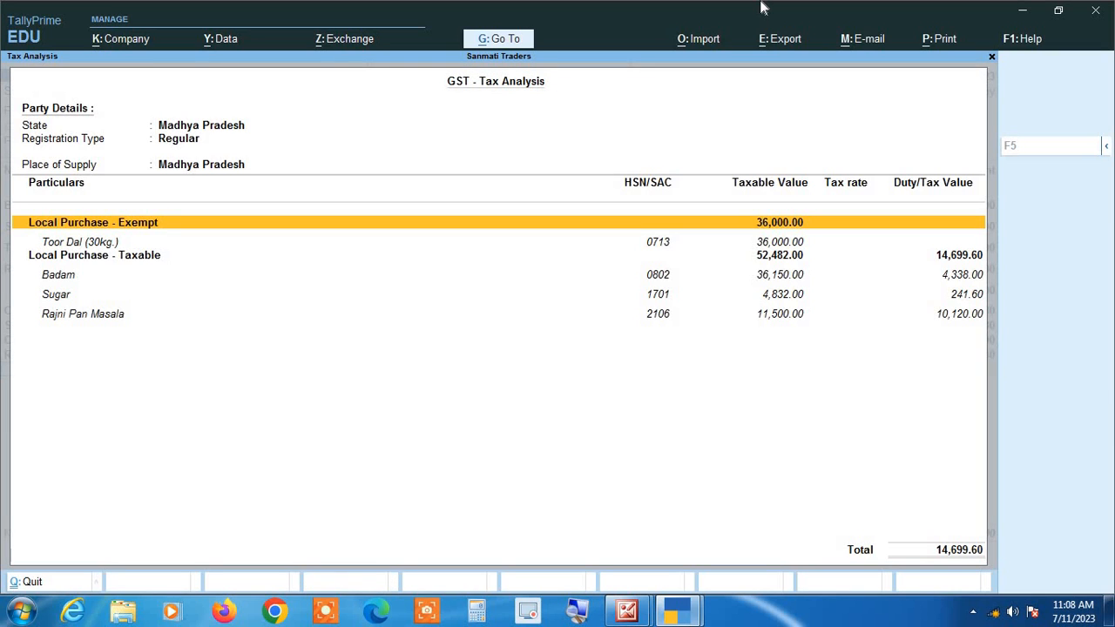
pyautogui.press('F5')
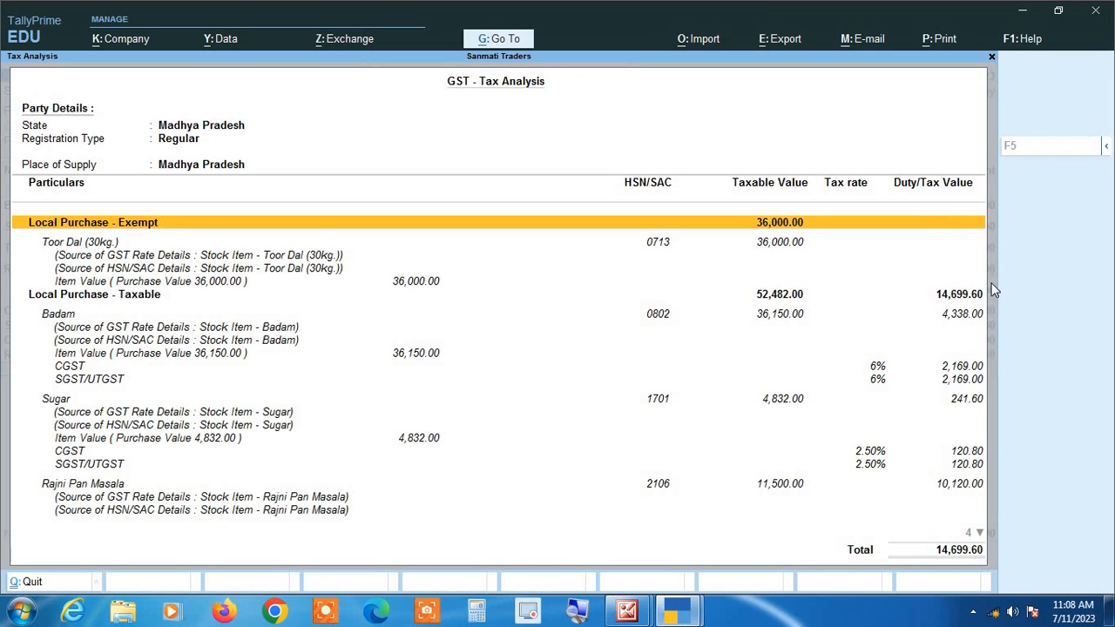
# Step: Examine the detailed tax rates and amounts of Toor Dal, Badam, Sugar and Rajni Pan Masala in the tax analysis
pyautogui.press('Down')
pyautogui.press('Down')
pyautogui.press('Down')
pyautogui.press('Down')
pyautogui.press('Down')
pyautogui.press('Down')
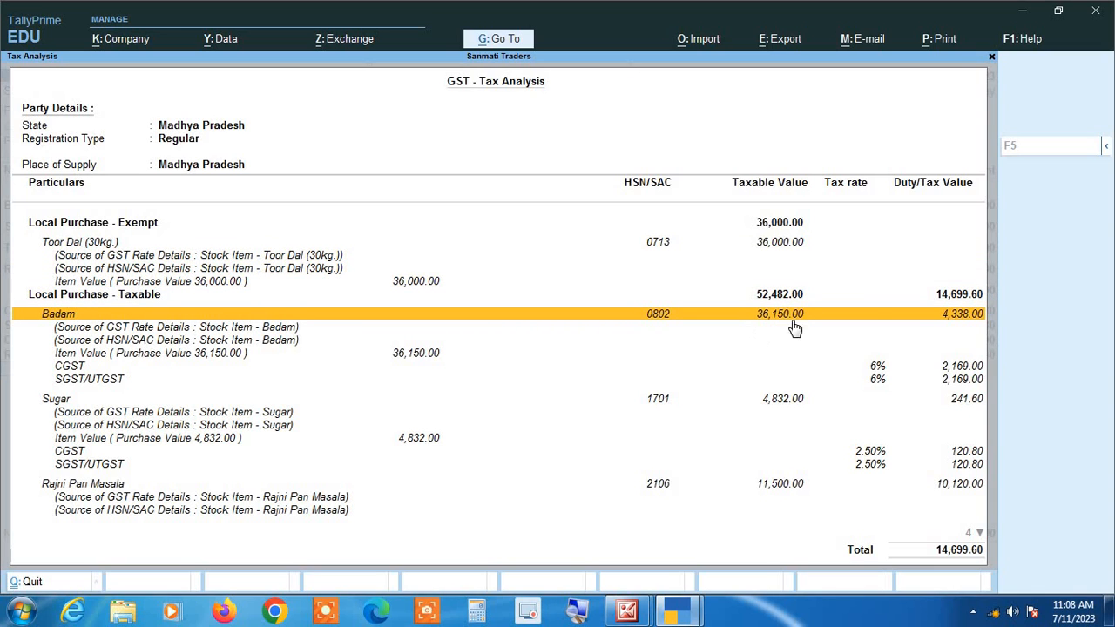
pyautogui.press('Down')
pyautogui.press('Down')
pyautogui.press('Down')
pyautogui.press('Down')
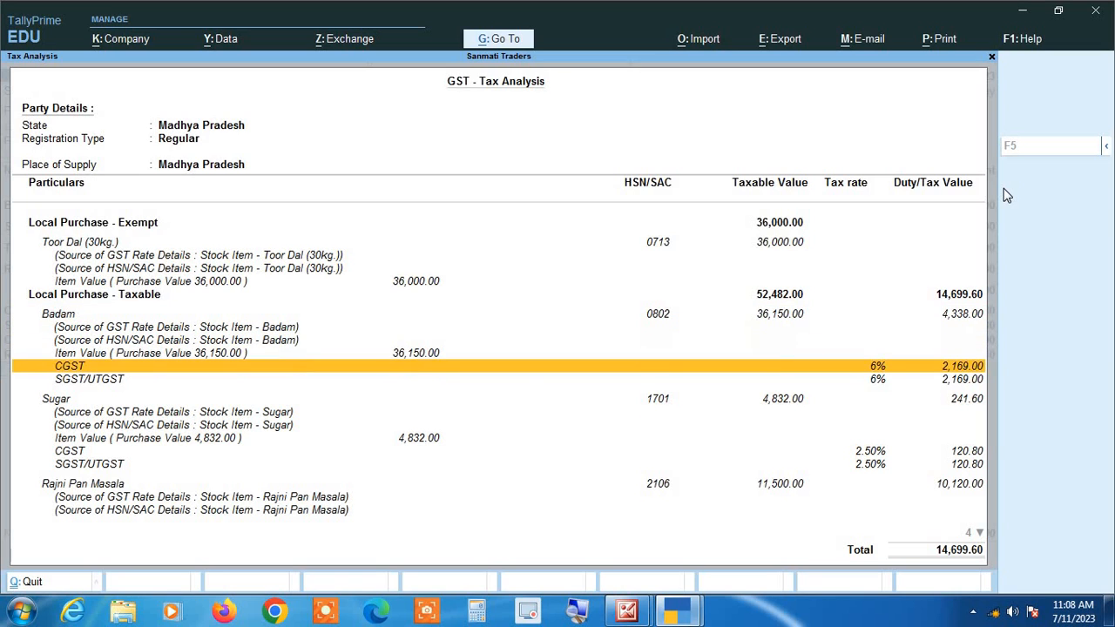
pyautogui.press('Down')
pyautogui.press('Down')
pyautogui.press('Down')
pyautogui.press('Down')
pyautogui.press('Down')
pyautogui.press('Down')
pyautogui.press('Down')
pyautogui.press('Down')
pyautogui.press('Down')
pyautogui.press('Down')
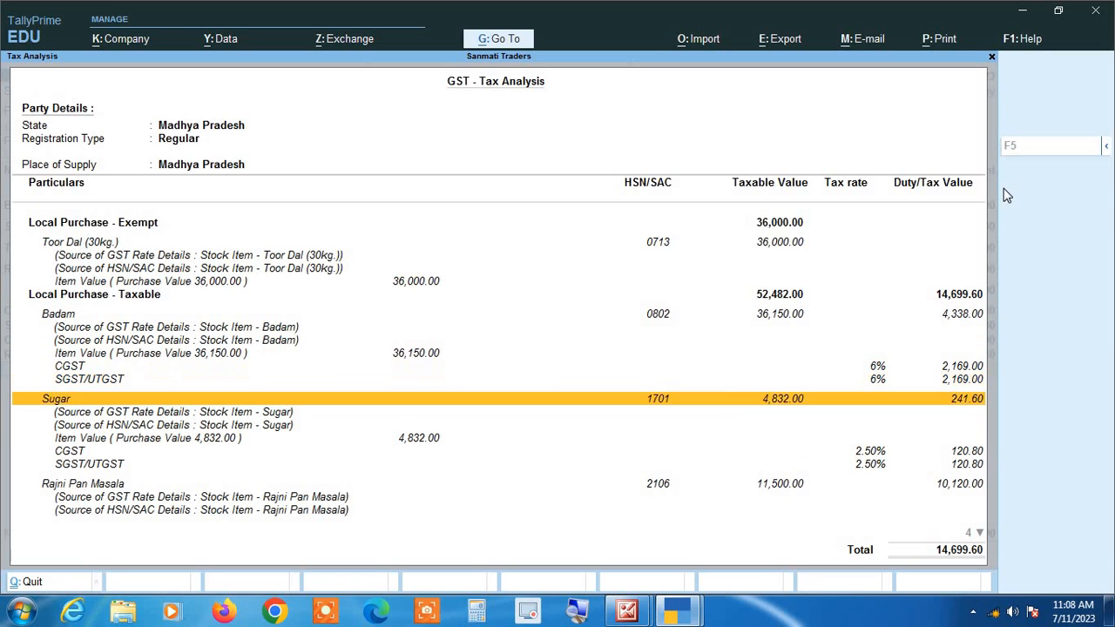
pyautogui.press('Down')
pyautogui.press('Down')
pyautogui.press('Down')
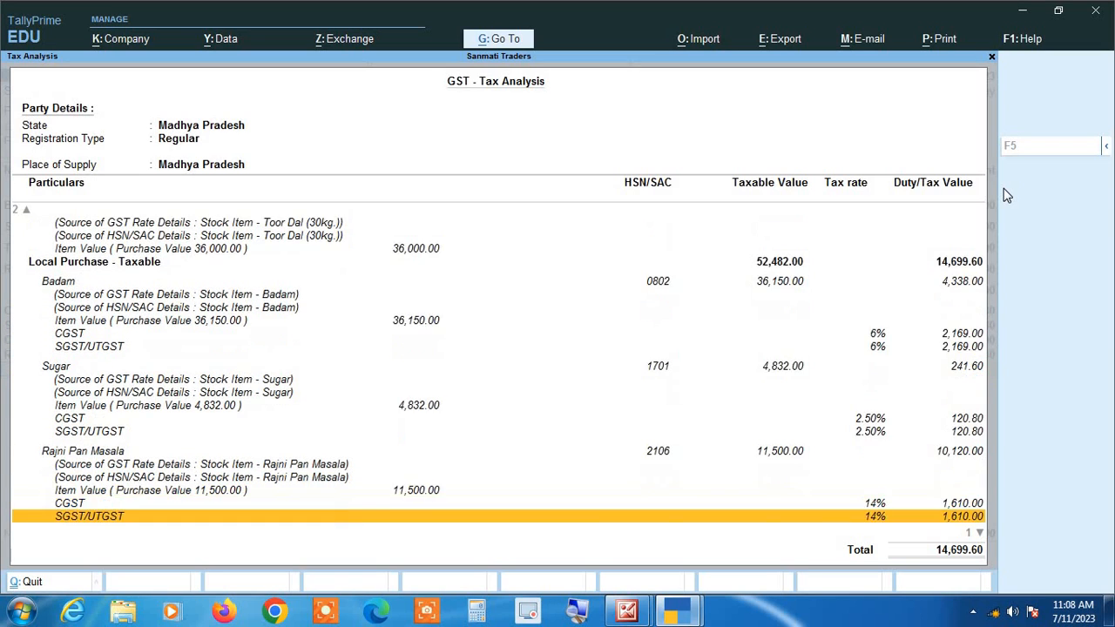
# Step: Examine the CGST, SGST/UTGST and Cess lines of Rajni Pan Masala in the detailed tax analysis
pyautogui.press('Down')
pyautogui.press('Up')
pyautogui.press('Up')
pyautogui.press('Up')
pyautogui.press('Up')
pyautogui.press('Up')
pyautogui.press('Up')
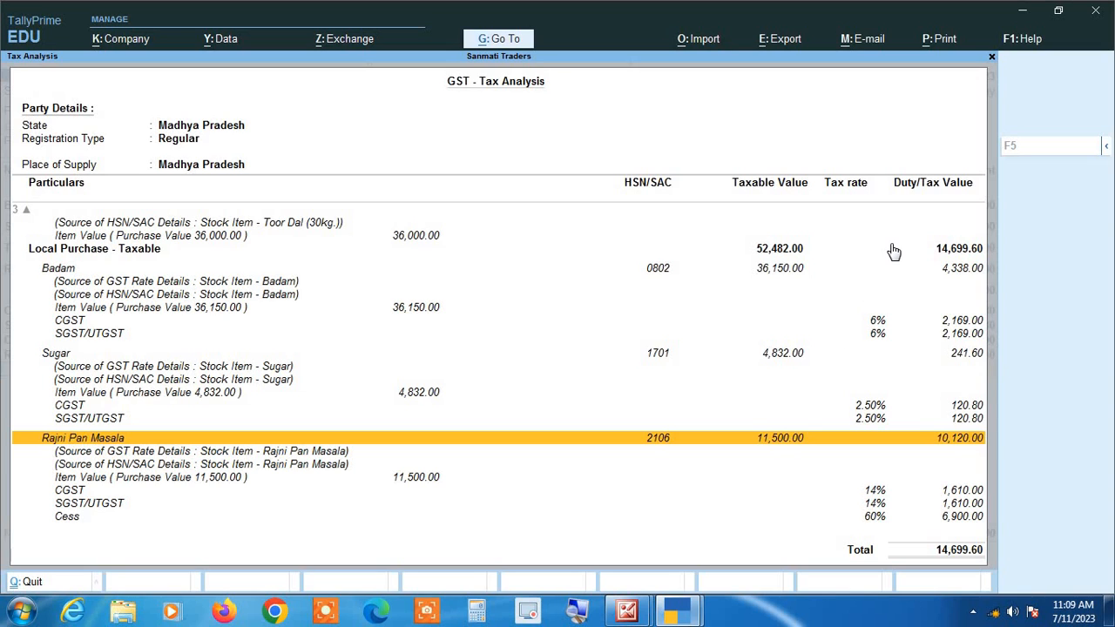
pyautogui.press('Down')
pyautogui.press('Down')
pyautogui.press('Down')
pyautogui.press('Down')
pyautogui.press('Down')
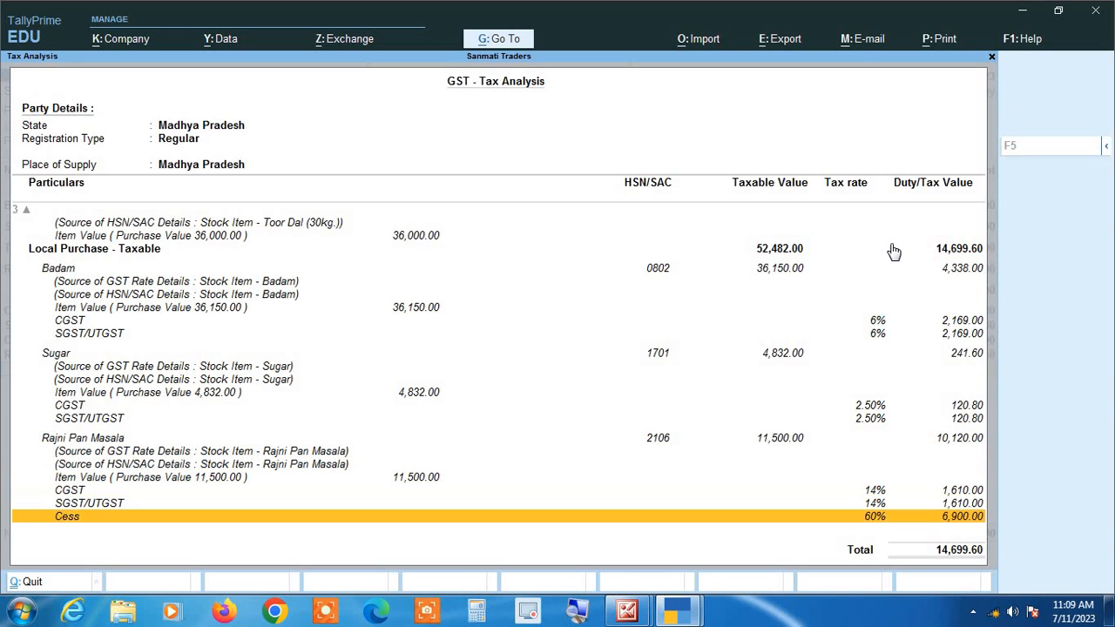
# Step: Review the Sugar and Badam tax lines in the tax analysis and return to the purchase voucher
pyautogui.press('Up')
pyautogui.press('Up')
pyautogui.press('Up')
pyautogui.press('Up')
pyautogui.press('Up')
pyautogui.press('Up')
pyautogui.press('Up')
pyautogui.press('Up')
pyautogui.press('Up')
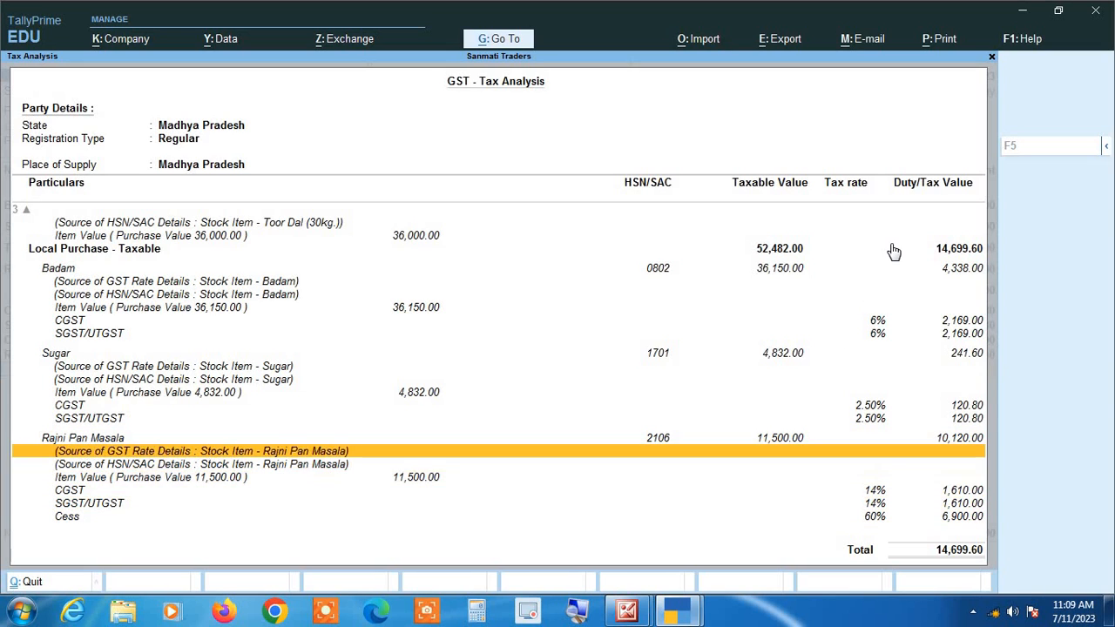
pyautogui.press('Up')
pyautogui.press('Up')
pyautogui.press('Up')
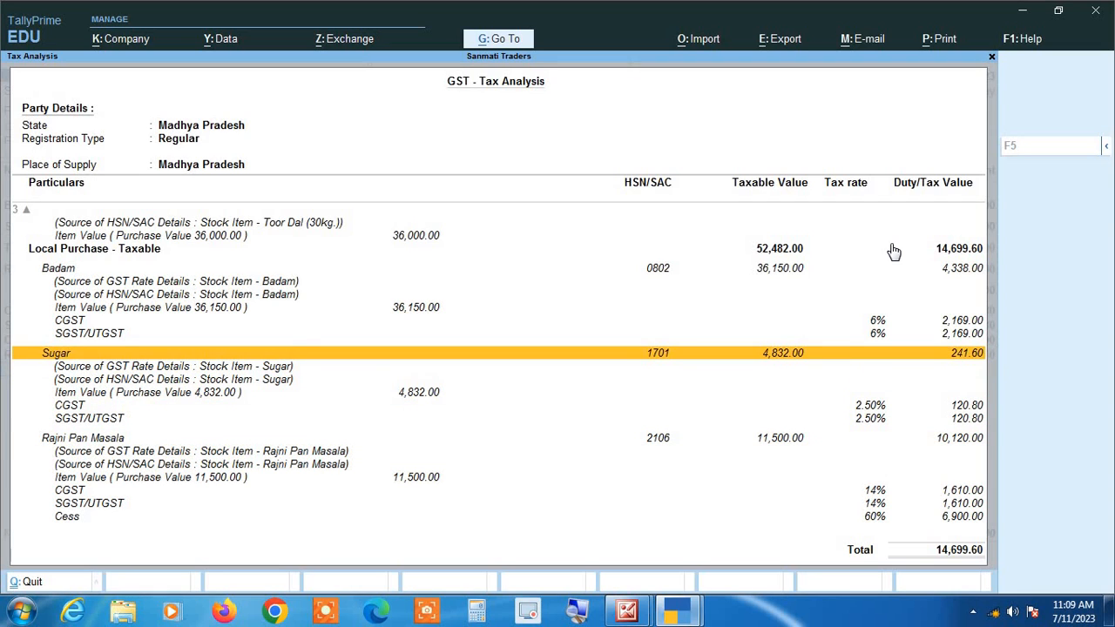
pyautogui.press('Up')
pyautogui.press('Up')
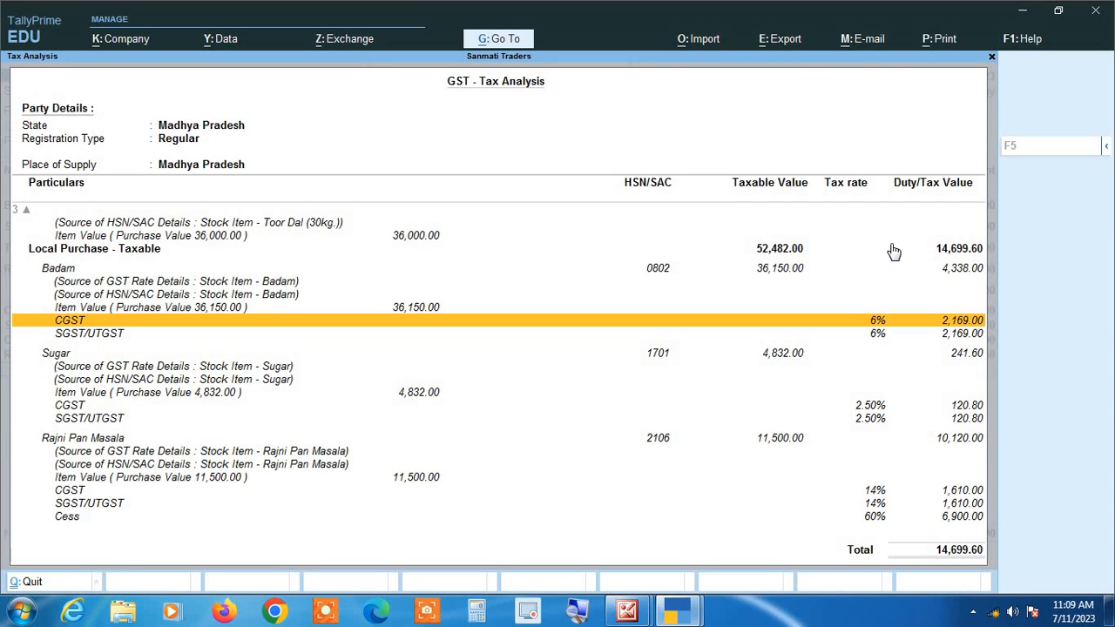
pyautogui.press('Return')
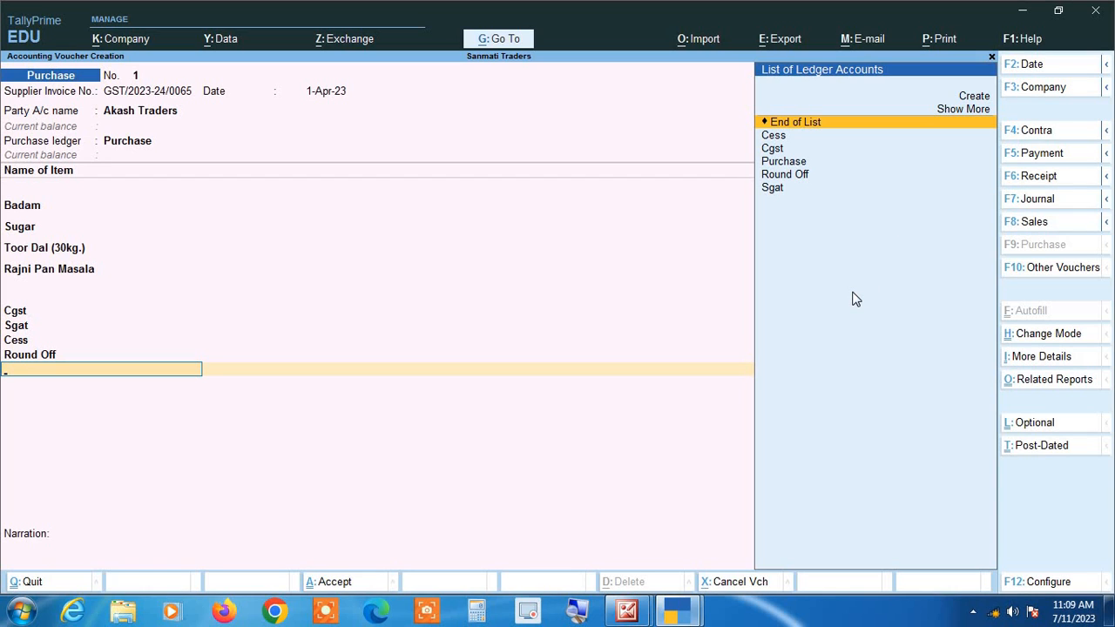
# Step: Recheck the voucher's round-off, tax ledger and item lines back to the Rajni Pan Masala amount, without saving the voucher
pyautogui.press('BackSpace')
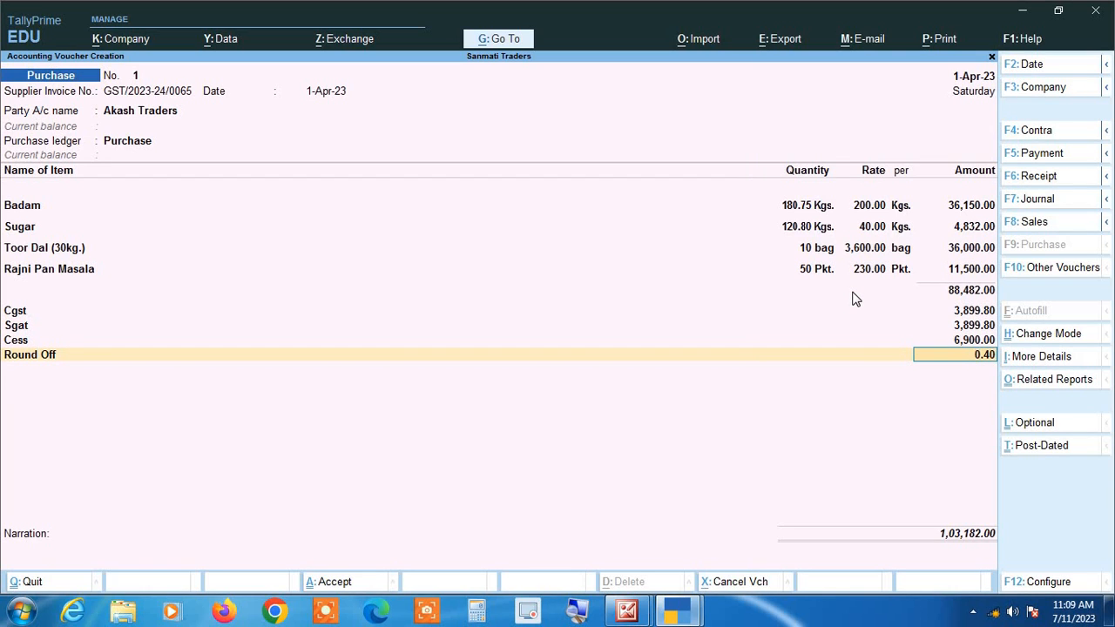
pyautogui.press('Return')
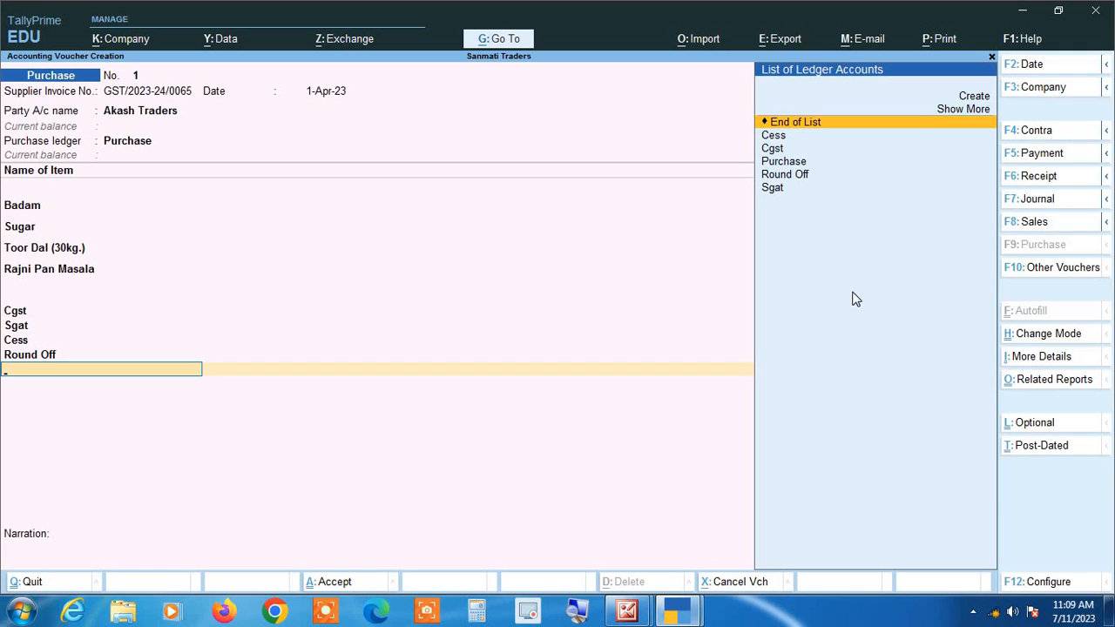
pyautogui.press('Return')
pyautogui.press('Return')
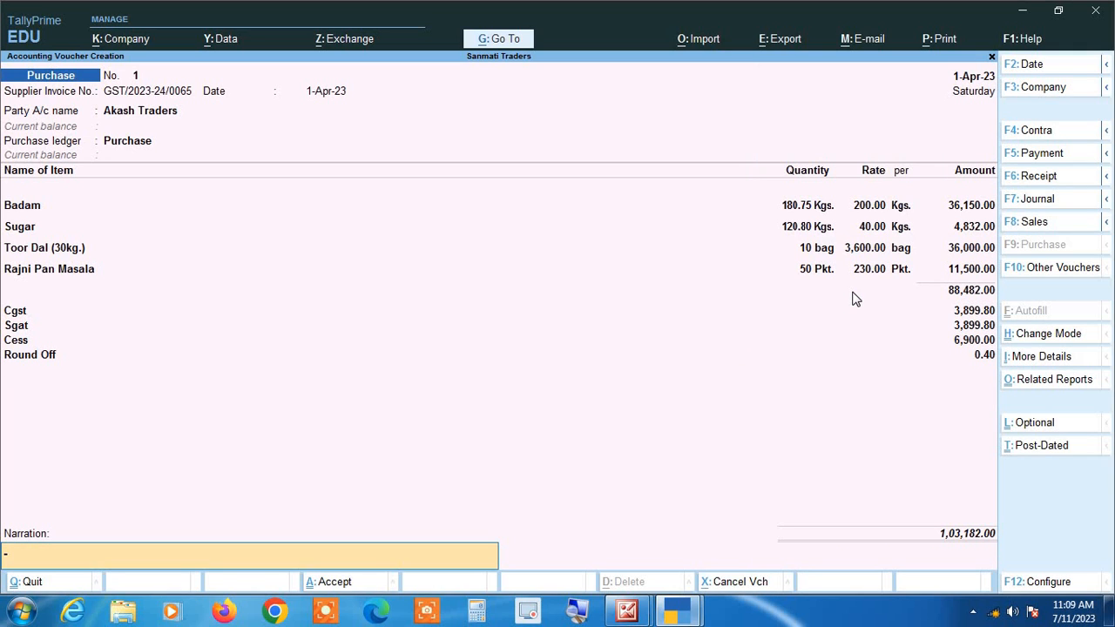
pyautogui.press('Return')
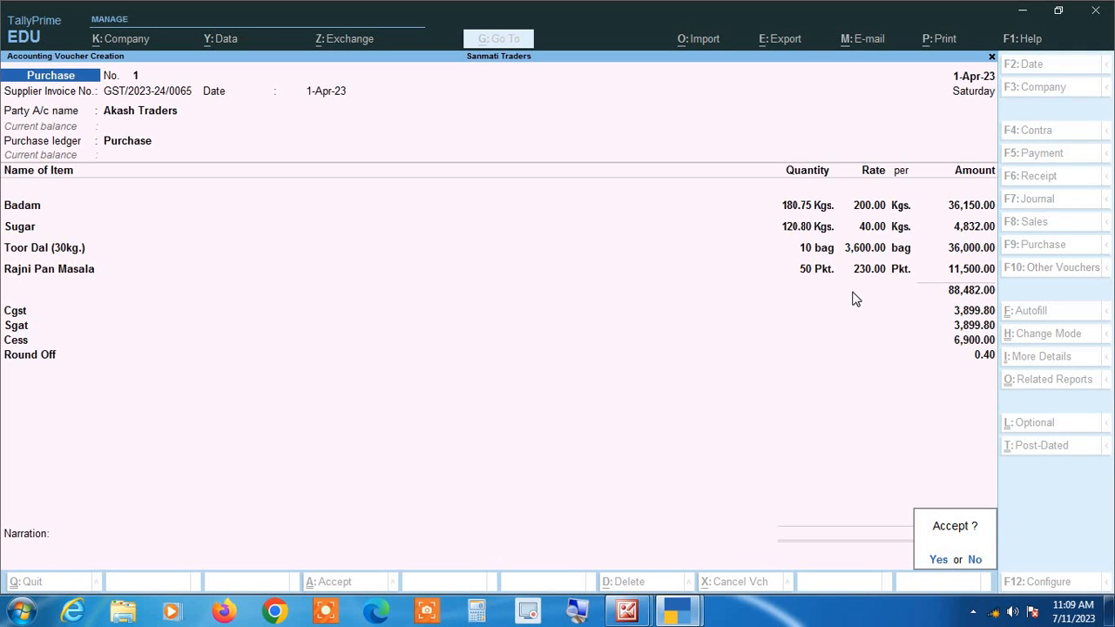
pyautogui.press('BackSpace')
pyautogui.press('BackSpace')
pyautogui.press('BackSpace')
pyautogui.press('BackSpace')
pyautogui.press('BackSpace')
pyautogui.press('BackSpace')
pyautogui.press('BackSpace')
pyautogui.press('BackSpace')
pyautogui.press('BackSpace')
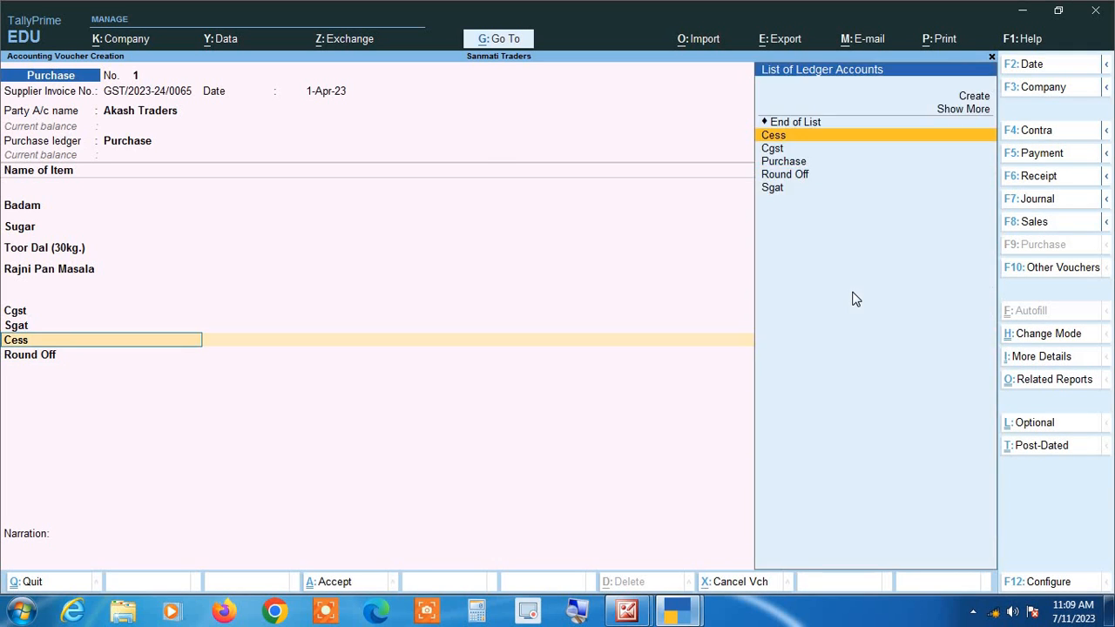
pyautogui.press('BackSpace')
pyautogui.press('BackSpace')
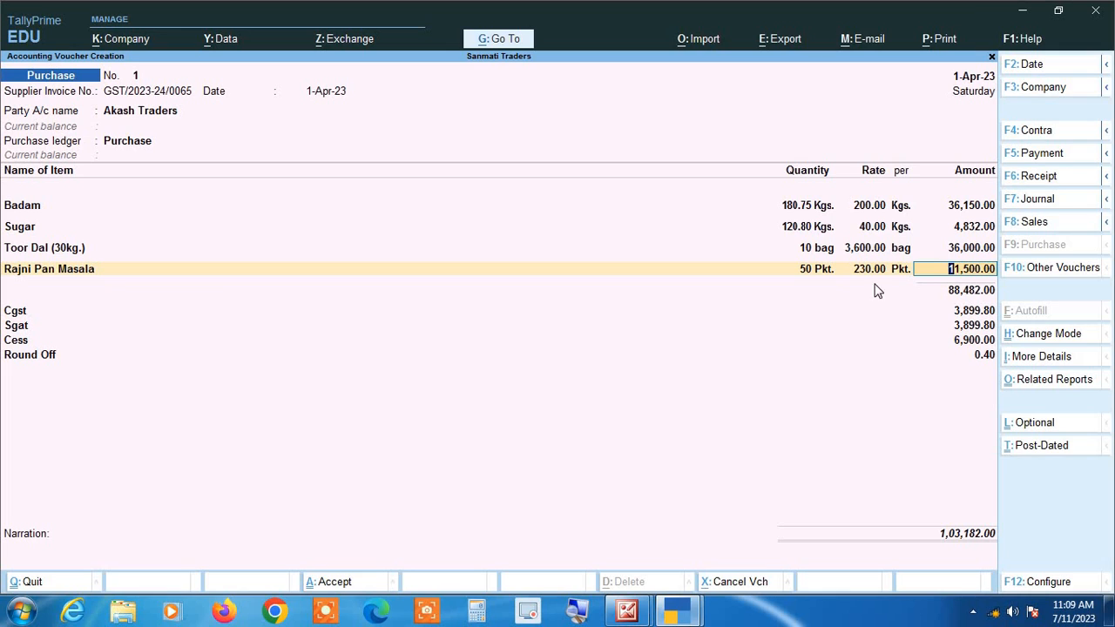
# Step: Keep the existing item, tax and round-off entries, leave the narration blank and save the Akash Traders purchase voucher
pyautogui.press('Return')
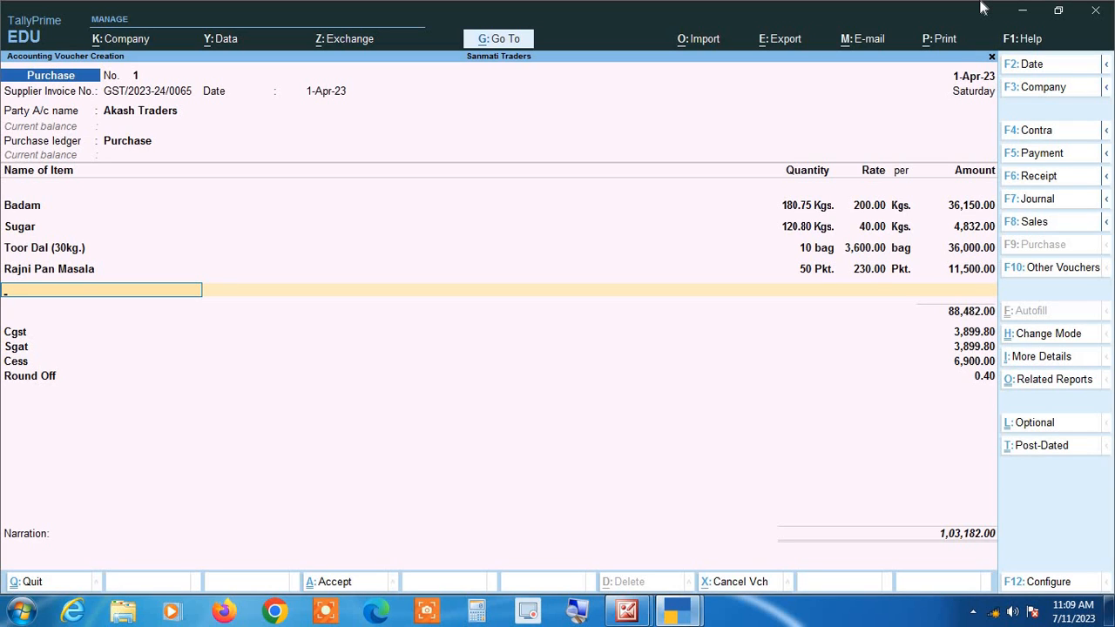
pyautogui.press('Return')
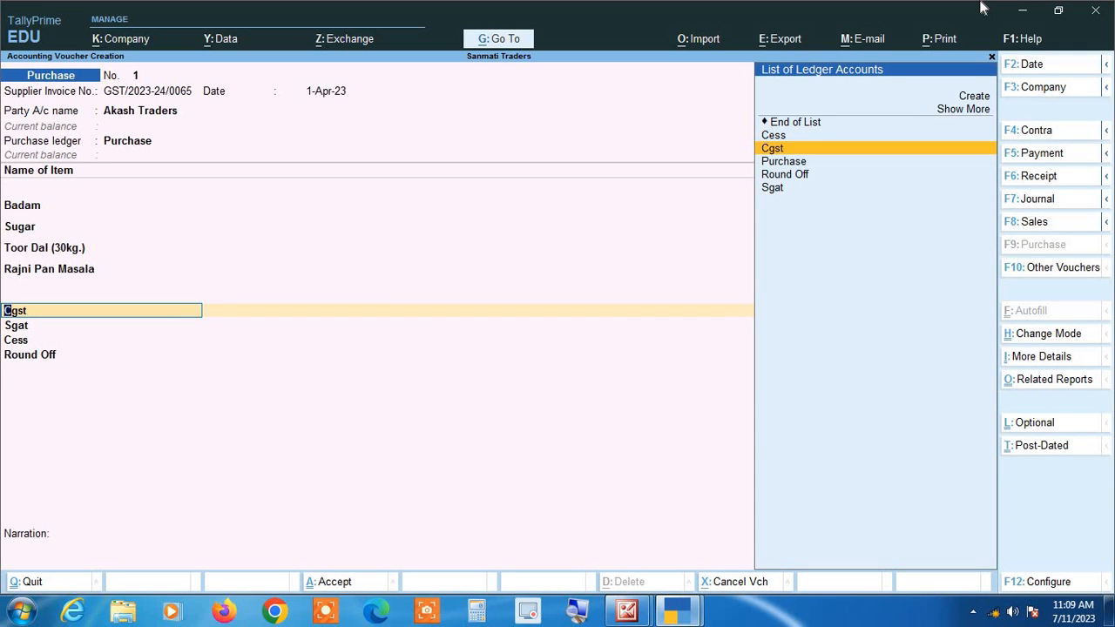
pyautogui.press('Return')
pyautogui.press('Return')
pyautogui.press('Return')
pyautogui.press('Return')
pyautogui.press('Return')
pyautogui.press('Return')
pyautogui.press('Return')
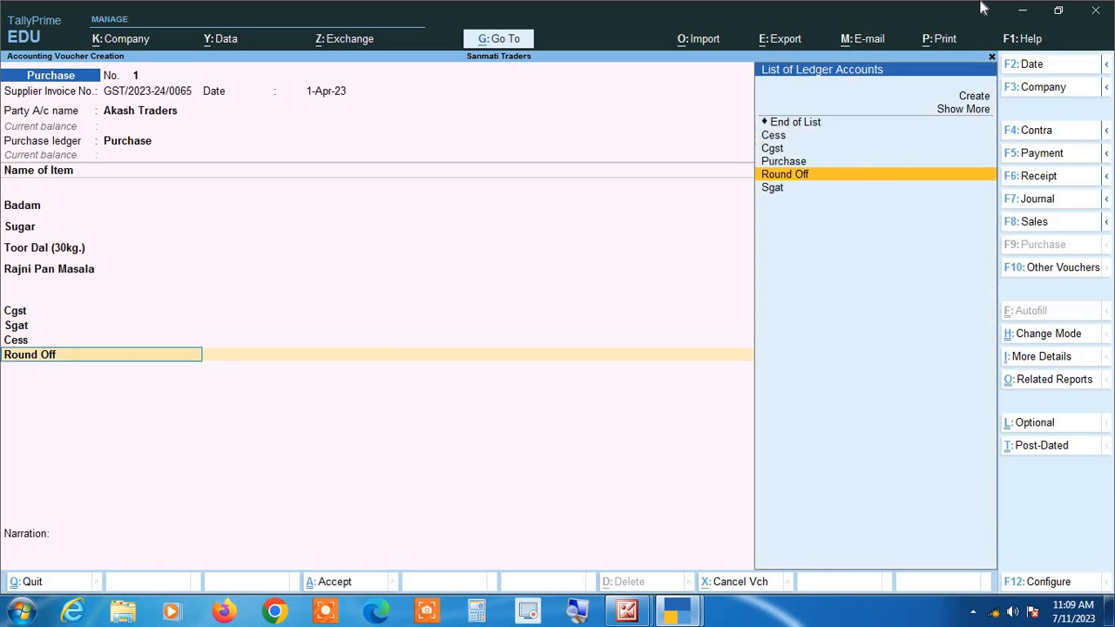
pyautogui.press('Return')
pyautogui.press('Return')
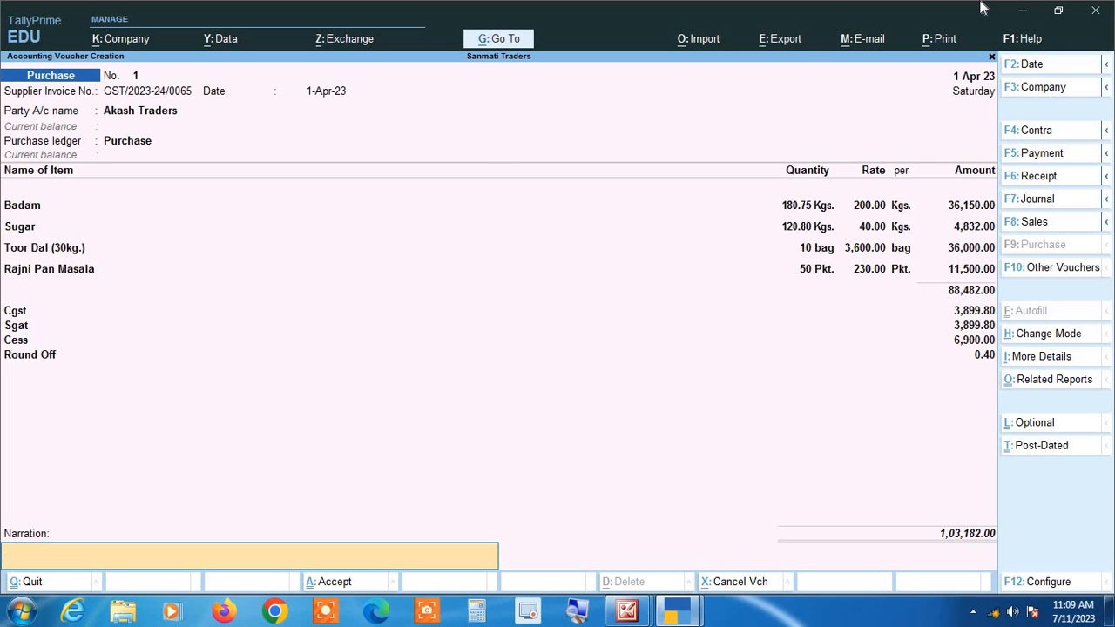
pyautogui.press('Return')
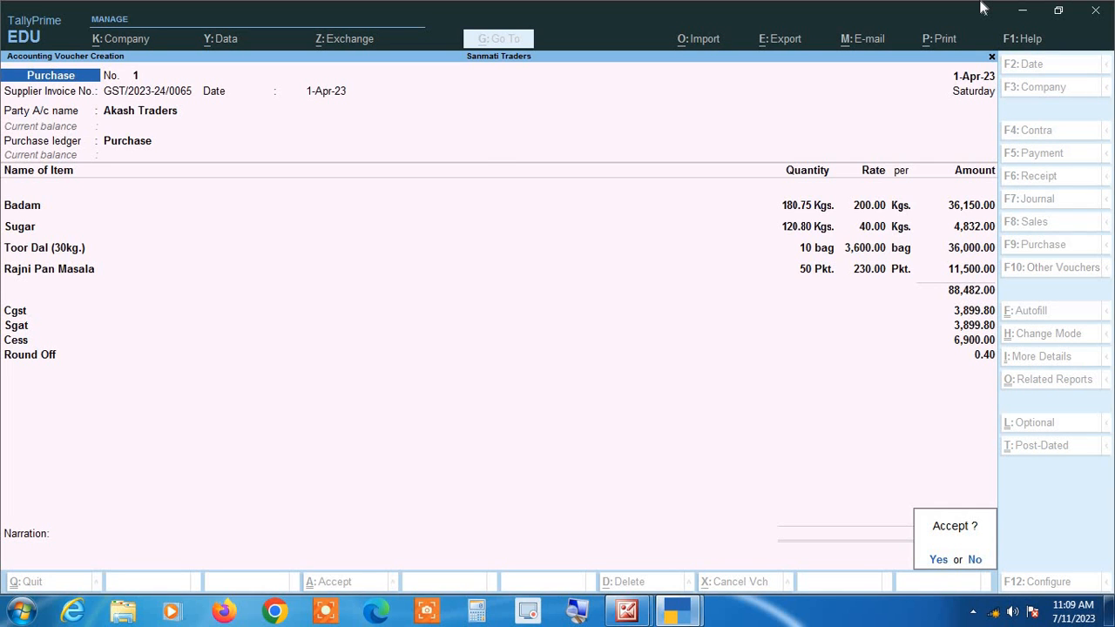
pyautogui.press('Return')
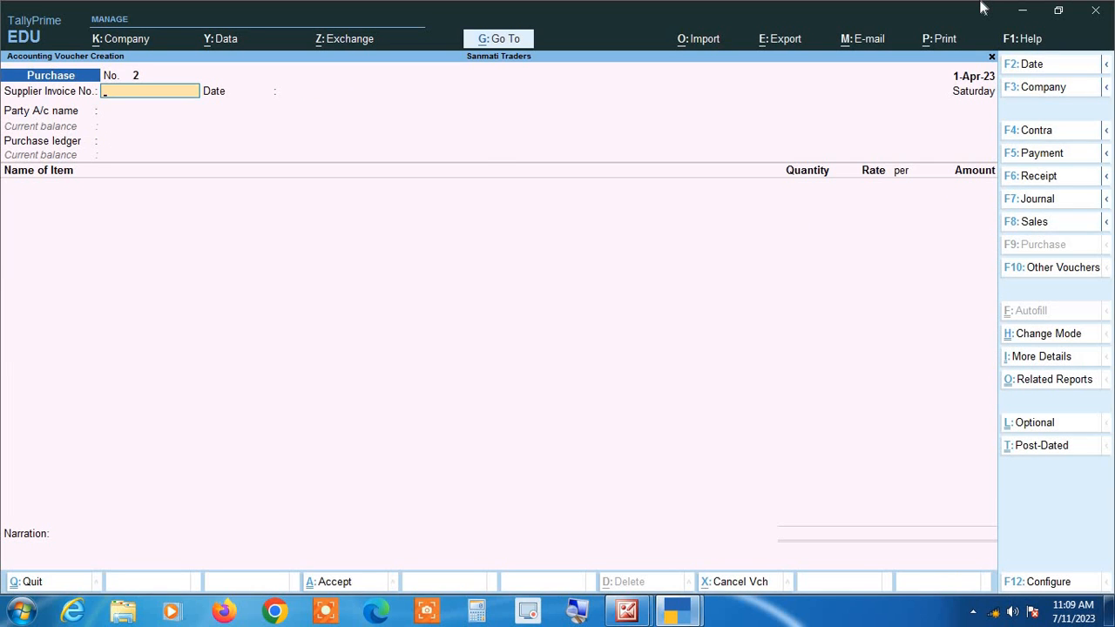